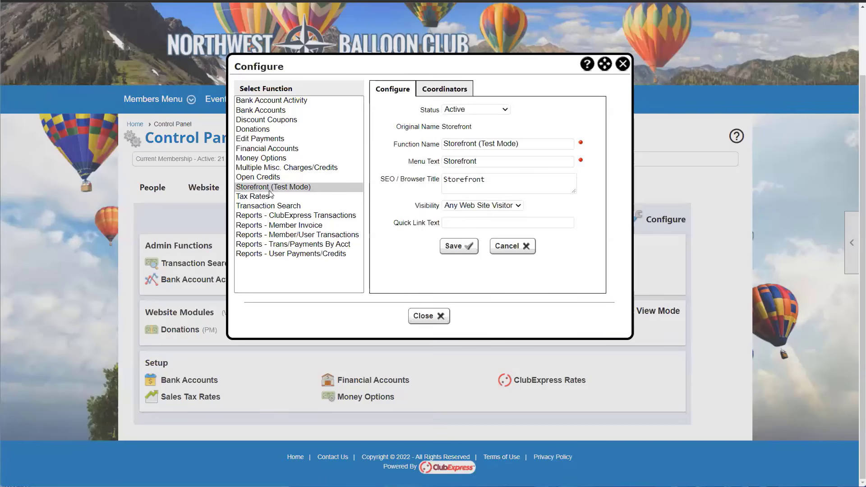
- Set the Storefront (Test Mode) function's status to Active, save the change and close the configuration dialog
{"action": "left_click", "coordinate": [497, 111]}
{"action": "left_click", "coordinate": [487, 140]}
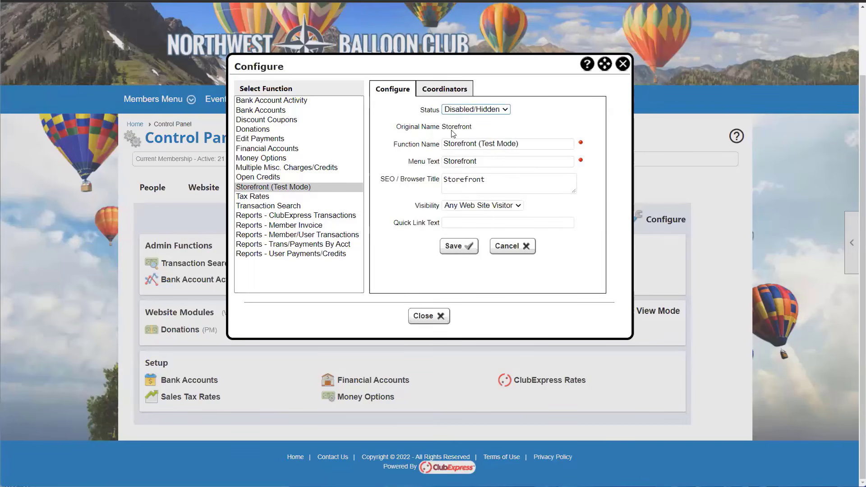
{"action": "left_click", "coordinate": [470, 113]}
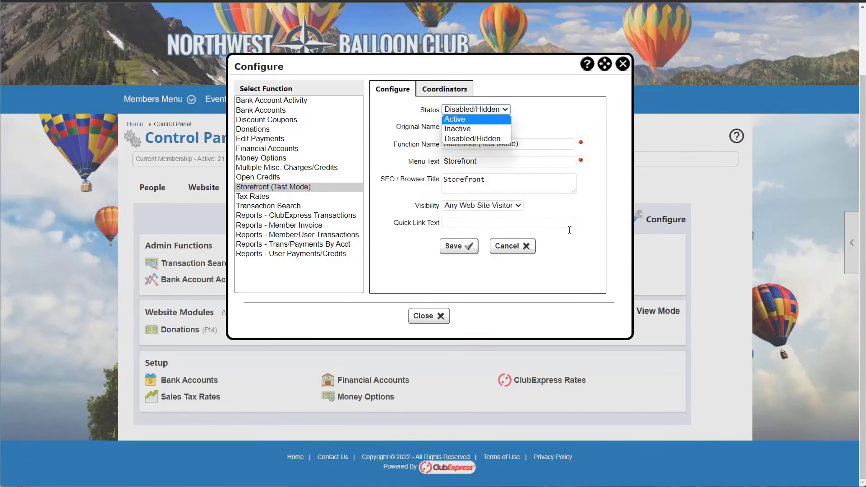
{"action": "left_click", "coordinate": [471, 121]}
{"action": "left_click", "coordinate": [453, 253]}
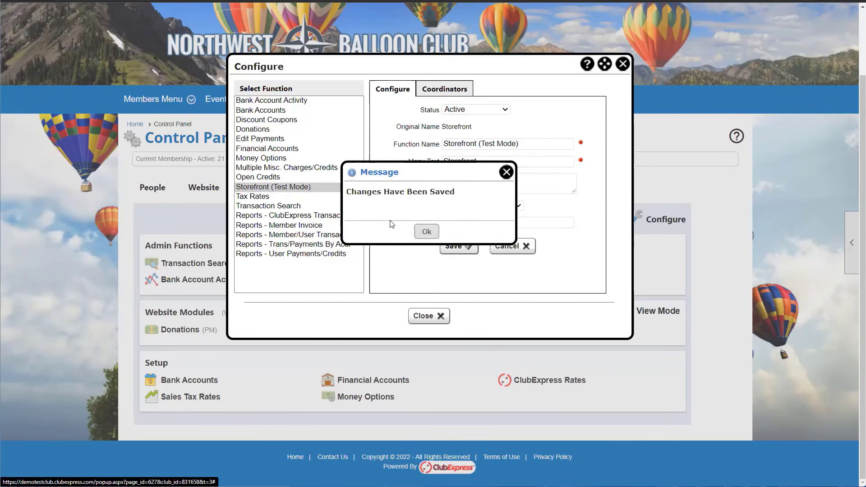
{"action": "left_click", "coordinate": [426, 231]}
{"action": "left_click", "coordinate": [428, 316]}
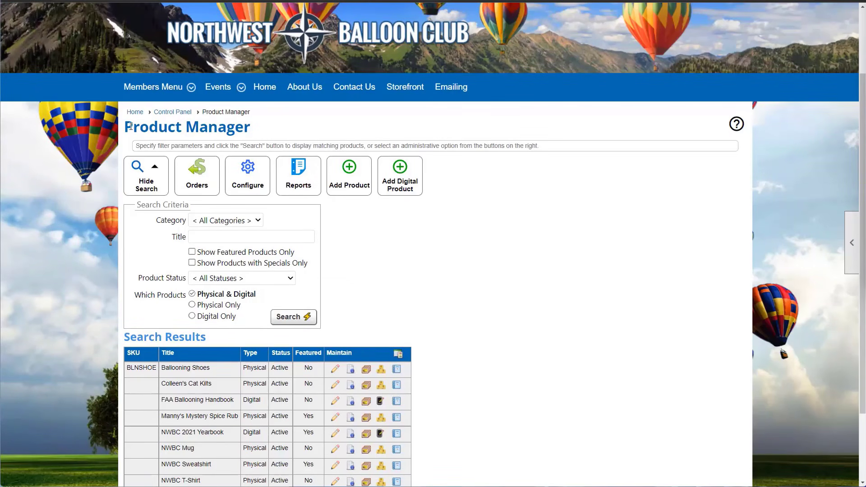
- View the Order Manager's search criteria and options, then return to the Product Manager
{"action": "left_click_drag", "start_coordinate": [125, 127], "coordinate": [251, 128]}
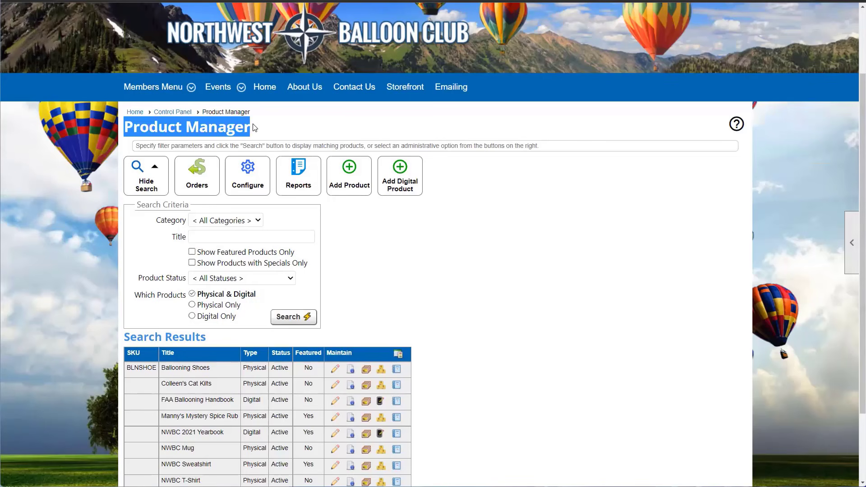
{"action": "left_click", "coordinate": [259, 129]}
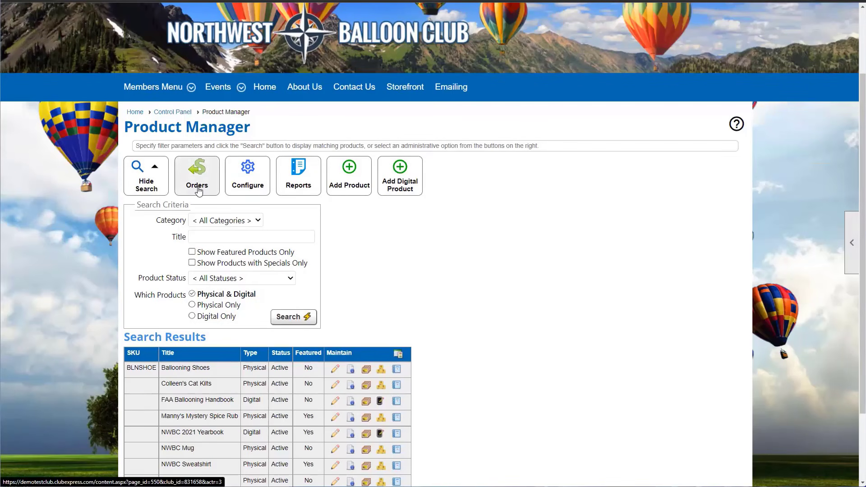
{"action": "left_click", "coordinate": [198, 171]}
{"action": "scroll", "coordinate": [244, 212], "scroll_direction": "down", "scroll_amount": 1}
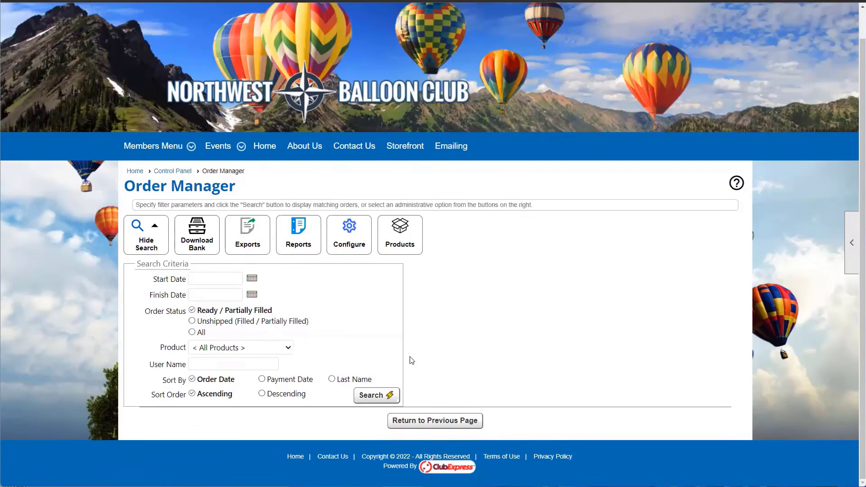
{"action": "left_click_drag", "start_coordinate": [125, 186], "coordinate": [251, 198]}
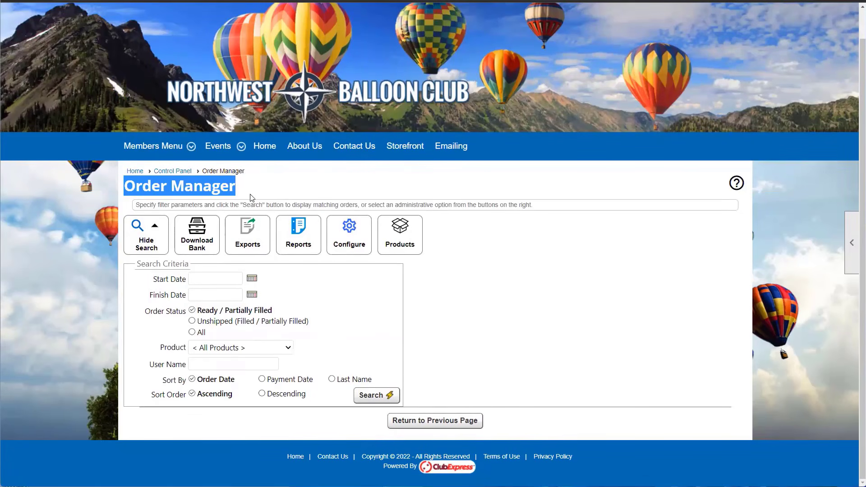
{"action": "left_click", "coordinate": [258, 191]}
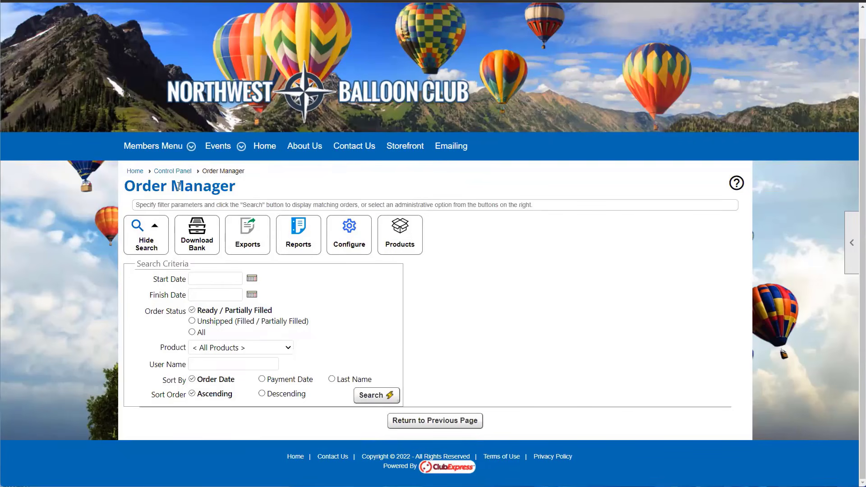
{"action": "left_click", "coordinate": [413, 239]}
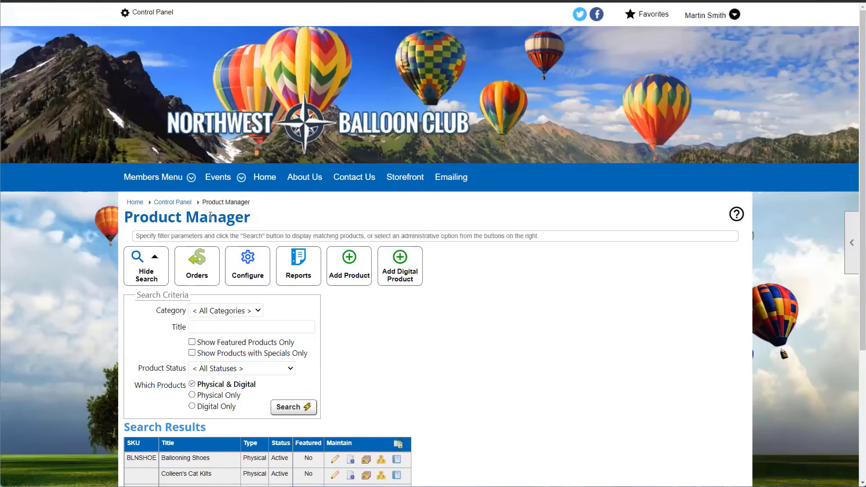
- Open the Storefront Options from the Product Manager's configuration choices
{"action": "scroll", "coordinate": [277, 245], "scroll_direction": "down", "scroll_amount": 2}
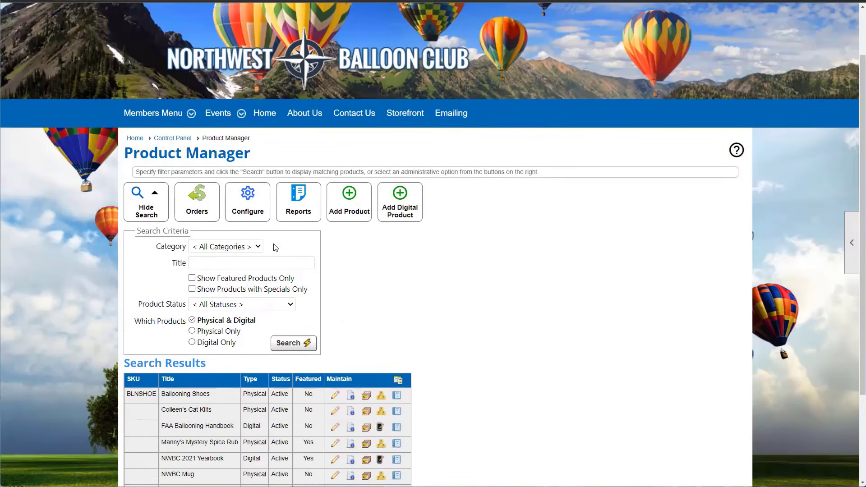
{"action": "scroll", "coordinate": [404, 264], "scroll_direction": "up", "scroll_amount": 1}
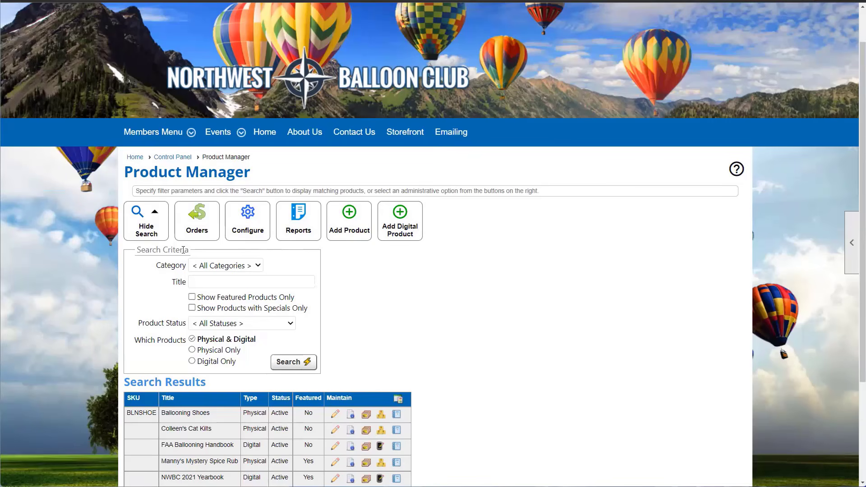
{"action": "left_click", "coordinate": [264, 224]}
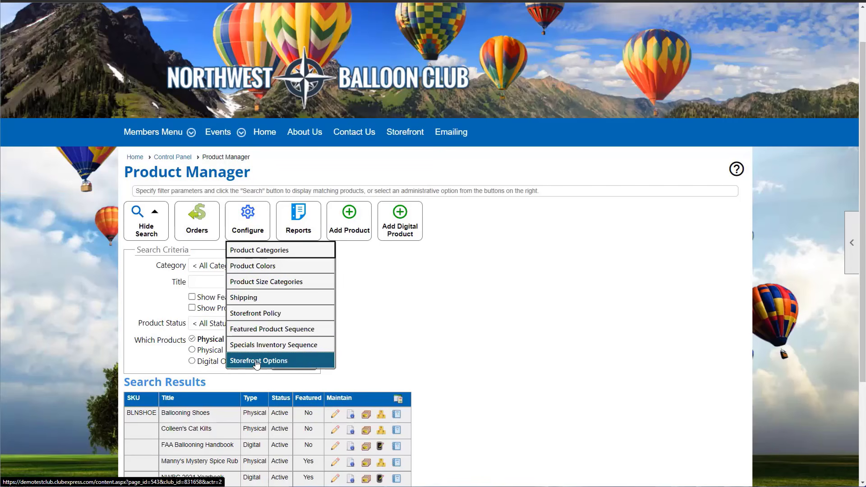
{"action": "left_click", "coordinate": [316, 362]}
{"action": "scroll", "coordinate": [318, 365], "scroll_direction": "down", "scroll_amount": 2}
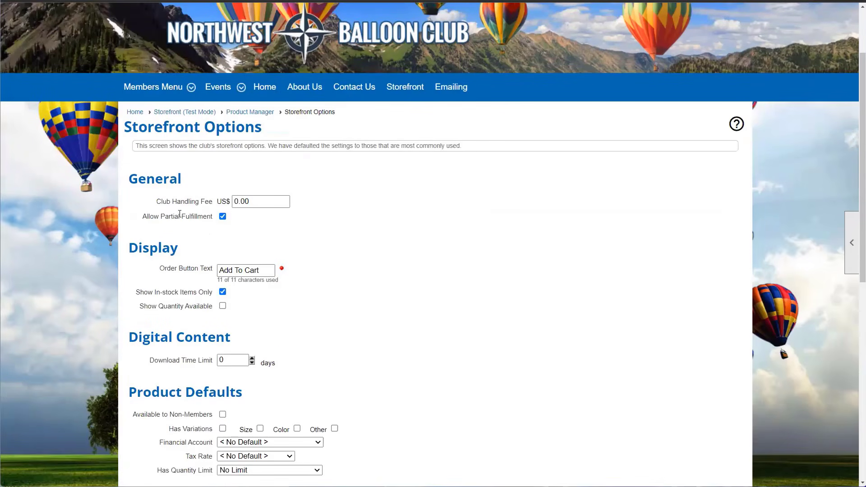
- Review the Club Handling Fee and try switching Allow Partial Fulfillment off and back on in the General section
{"action": "scroll", "coordinate": [175, 214], "scroll_direction": "down", "scroll_amount": 3}
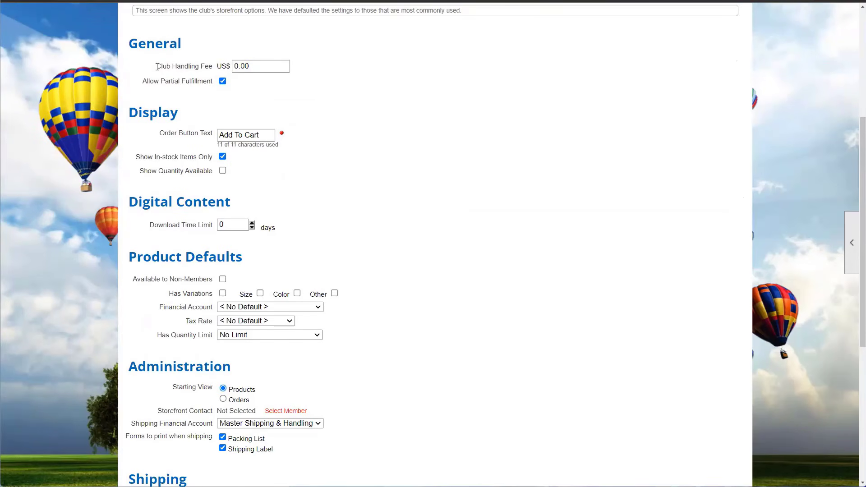
{"action": "left_click_drag", "start_coordinate": [158, 67], "coordinate": [218, 69]}
{"action": "left_click", "coordinate": [230, 69]}
{"action": "left_click", "coordinate": [224, 83]}
{"action": "left_click", "coordinate": [223, 83]}
{"action": "left_click_drag", "start_coordinate": [142, 83], "coordinate": [214, 86]}
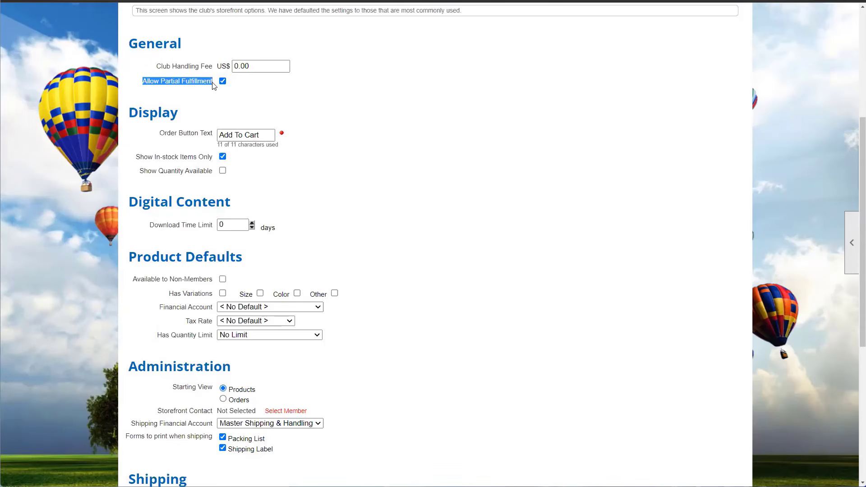
{"action": "left_click", "coordinate": [207, 92]}
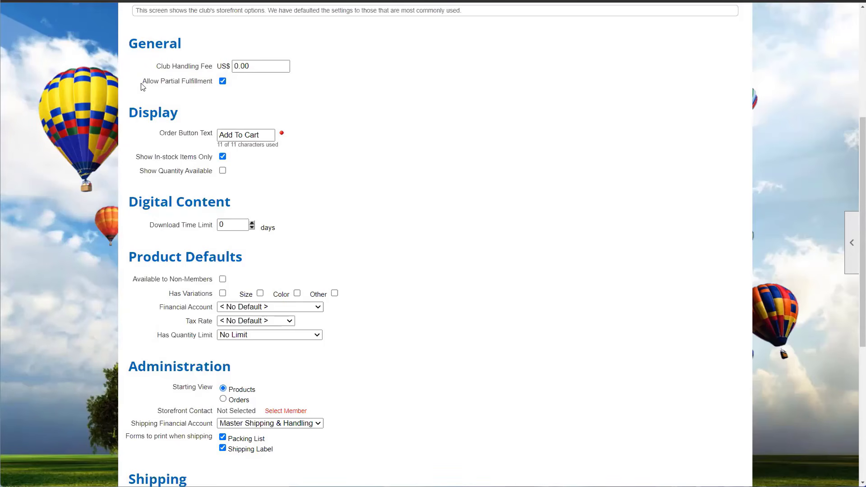
{"action": "left_click_drag", "start_coordinate": [142, 83], "coordinate": [203, 82]}
{"action": "left_click", "coordinate": [202, 81]}
{"action": "left_click", "coordinate": [223, 82]}
{"action": "left_click", "coordinate": [223, 82]}
{"action": "left_click", "coordinate": [223, 82]}
{"action": "left_click", "coordinate": [223, 82]}
- Review the Order Button Text and enable Show Quantity Available alongside Show In-stock Items Only in the Display section
{"action": "scroll", "coordinate": [225, 85], "scroll_direction": "down", "scroll_amount": 1}
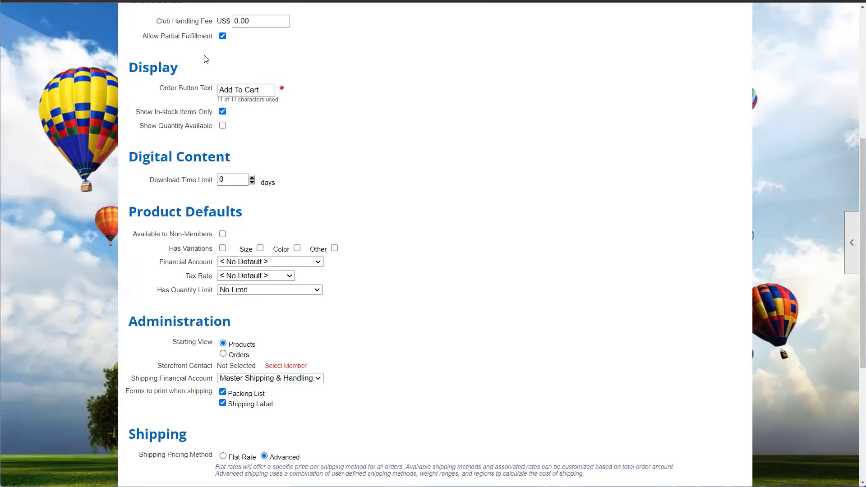
{"action": "scroll", "coordinate": [204, 57], "scroll_direction": "down", "scroll_amount": 1}
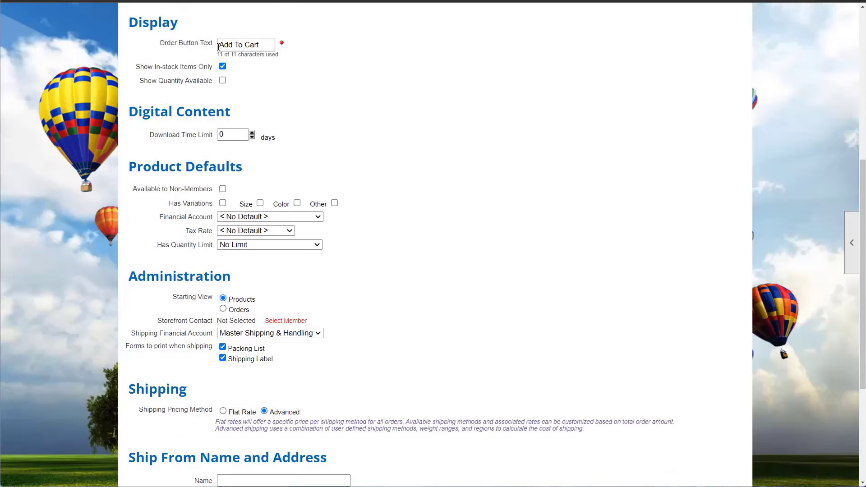
{"action": "left_click_drag", "start_coordinate": [219, 45], "coordinate": [264, 46]}
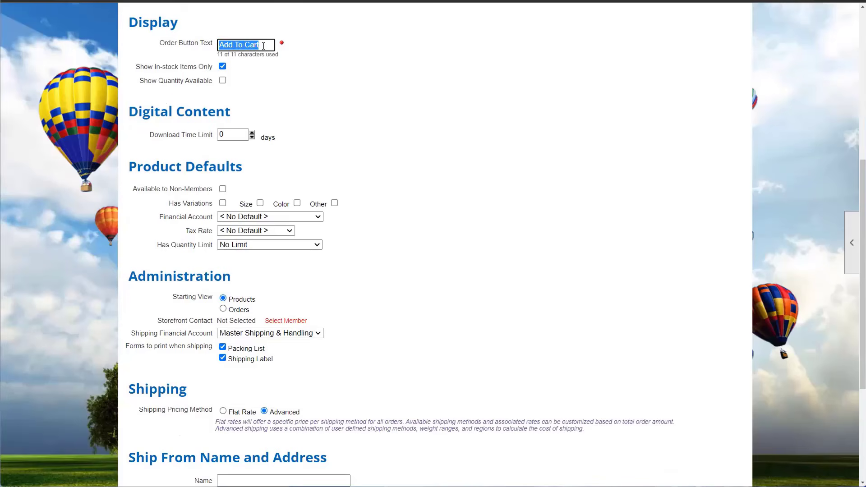
{"action": "left_click", "coordinate": [265, 46]}
{"action": "left_click", "coordinate": [223, 80]}
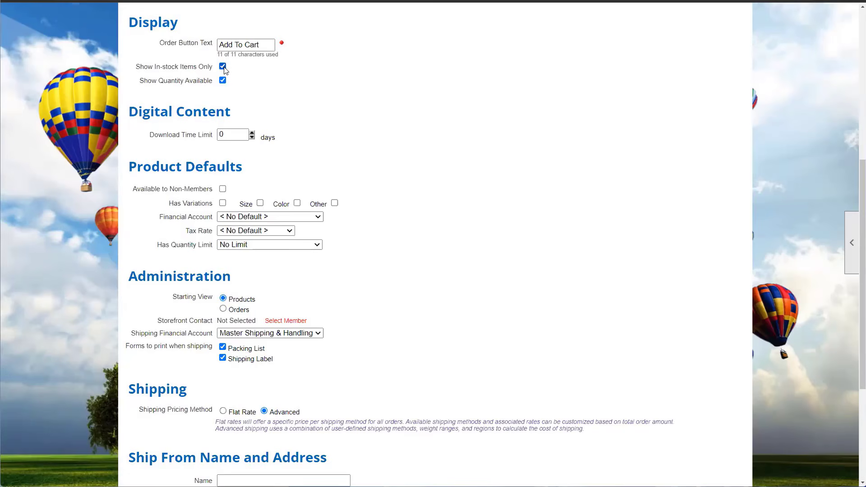
{"action": "left_click", "coordinate": [223, 67]}
{"action": "left_click", "coordinate": [223, 81]}
{"action": "left_click", "coordinate": [223, 81]}
{"action": "left_click", "coordinate": [223, 67]}
{"action": "left_click_drag", "start_coordinate": [153, 67], "coordinate": [196, 66]}
{"action": "left_click", "coordinate": [181, 88]}
{"action": "left_click_drag", "start_coordinate": [149, 83], "coordinate": [209, 80]}
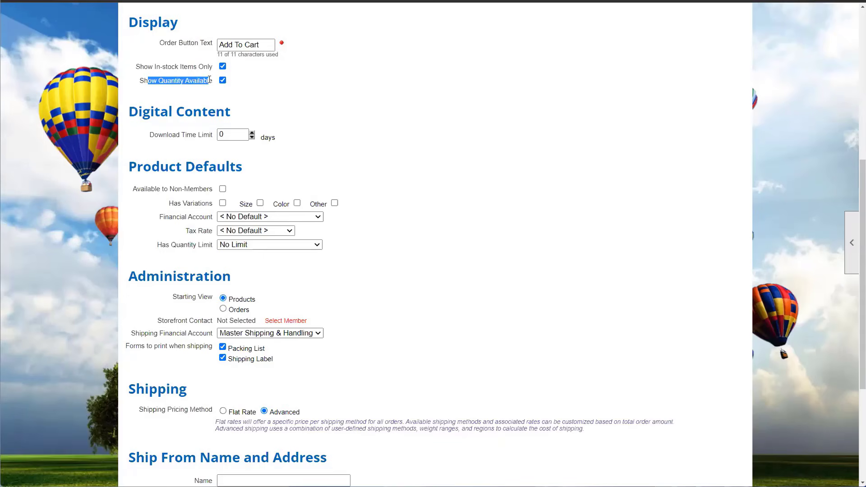
{"action": "left_click", "coordinate": [204, 96]}
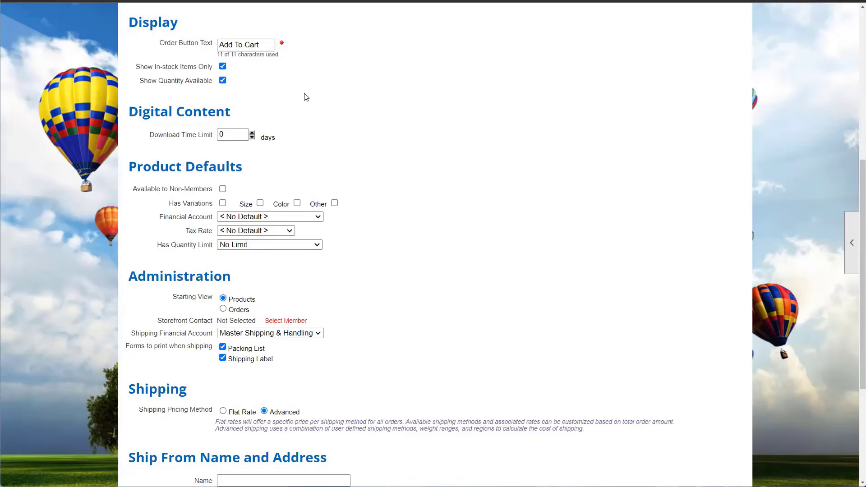
- Try a Download Time Limit of 90 days in the Digital Content section
{"action": "scroll", "coordinate": [304, 95], "scroll_direction": "down", "scroll_amount": 2}
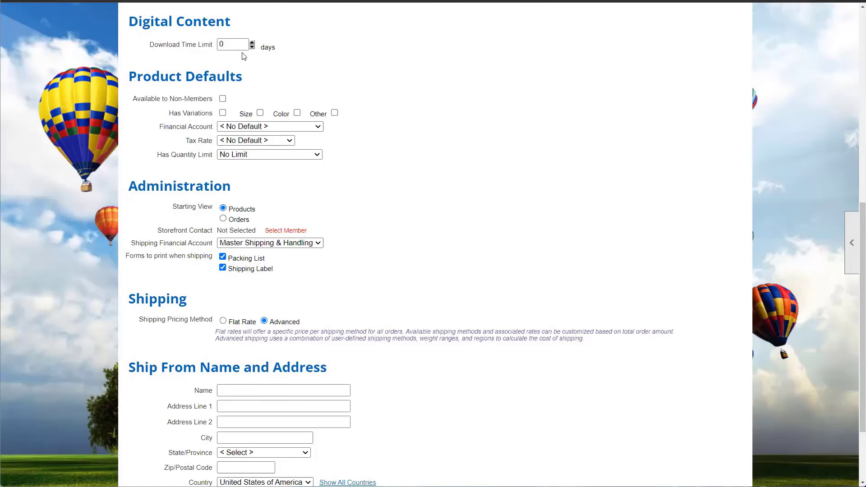
{"action": "left_click", "coordinate": [212, 48]}
{"action": "type", "text": "90"}
{"action": "left_click", "coordinate": [272, 40]}
{"action": "left_click", "coordinate": [222, 49]}
{"action": "left_click_drag", "start_coordinate": [223, 45], "coordinate": [199, 52]}
{"action": "key", "text": "BackSpace"}
- Enter 6 in the Download Time Limit for digital content
{"action": "left_click", "coordinate": [265, 47]}
{"action": "left_click", "coordinate": [222, 45]}
{"action": "left_click", "coordinate": [219, 45]}
{"action": "type", "text": "6"}
{"action": "left_click", "coordinate": [285, 53]}
{"action": "left_click", "coordinate": [224, 44]}
{"action": "key", "text": "ctrl+a"}
{"action": "left_click", "coordinate": [214, 56]}
- Enable Available to Non-Members and the Size, Color and Other variations in the Product Defaults
{"action": "scroll", "coordinate": [215, 56], "scroll_direction": "down", "scroll_amount": 2}
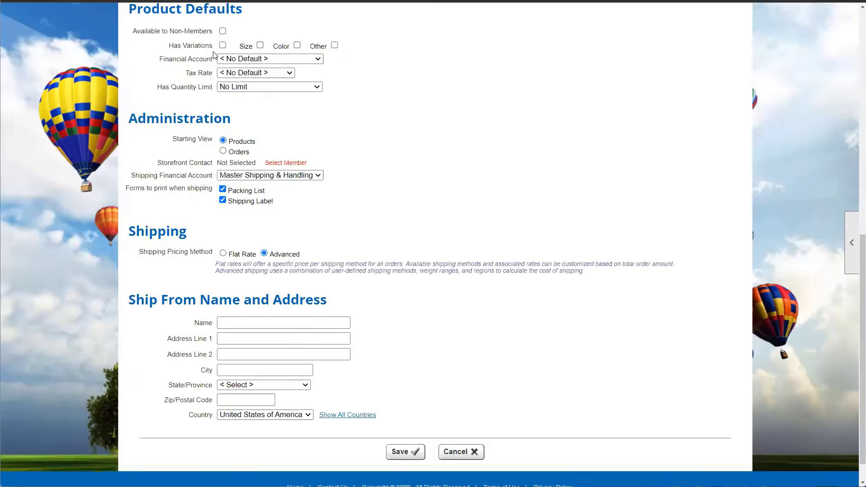
{"action": "scroll", "coordinate": [214, 56], "scroll_direction": "up", "scroll_amount": 1}
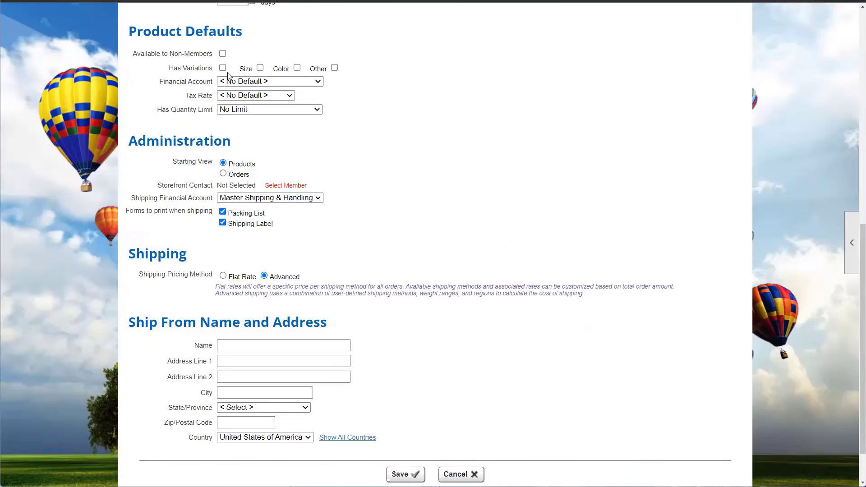
{"action": "left_click", "coordinate": [223, 54]}
{"action": "left_click_drag", "start_coordinate": [149, 54], "coordinate": [208, 53]}
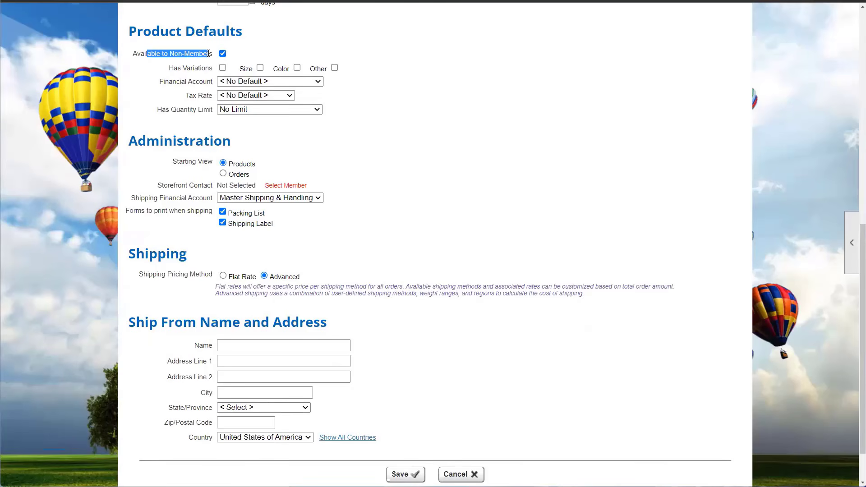
{"action": "left_click", "coordinate": [185, 60]}
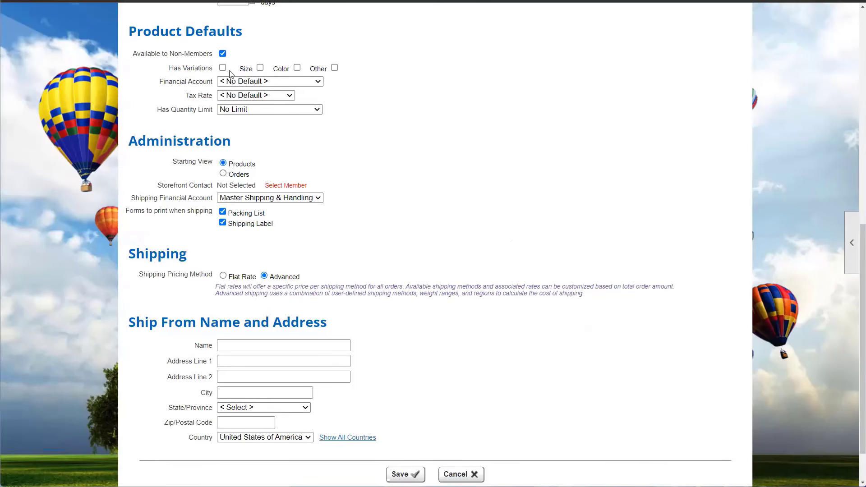
{"action": "left_click", "coordinate": [260, 67]}
{"action": "left_click", "coordinate": [297, 68]}
{"action": "left_click", "coordinate": [334, 68]}
- Set the default Financial Account to Master Merchandise and the default Tax Rate to Merchandise (2.00)
{"action": "left_click", "coordinate": [240, 82]}
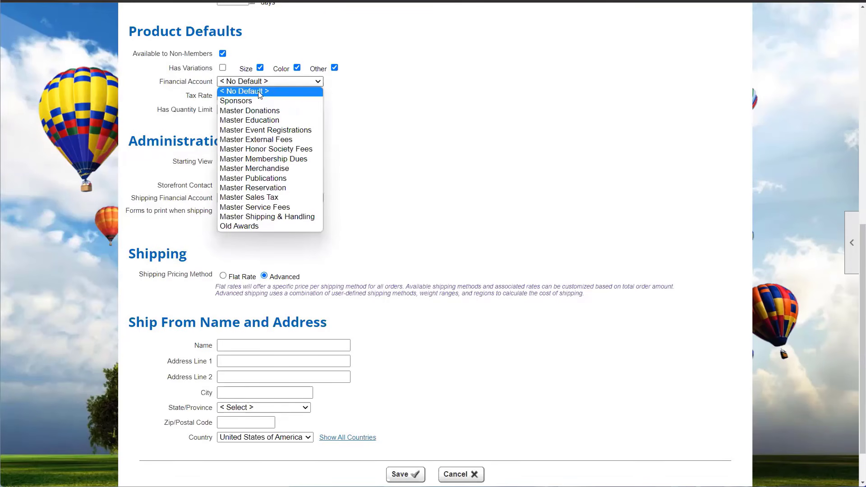
{"action": "left_click", "coordinate": [292, 170]}
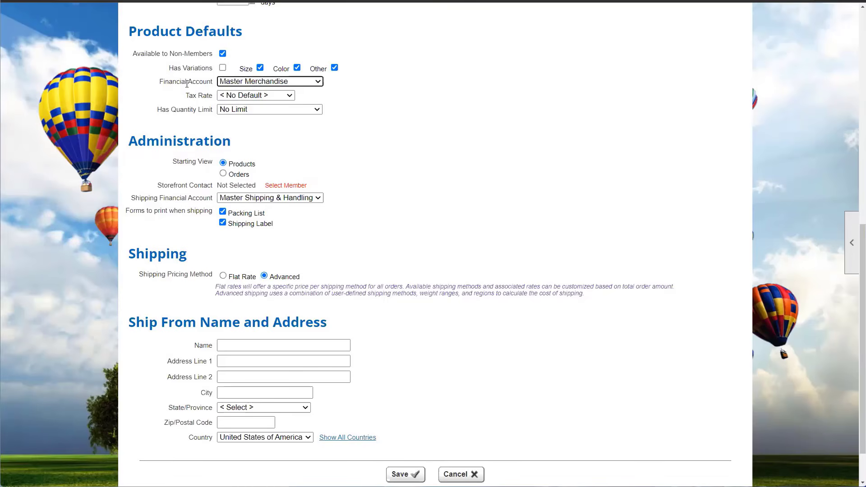
{"action": "left_click", "coordinate": [250, 97]}
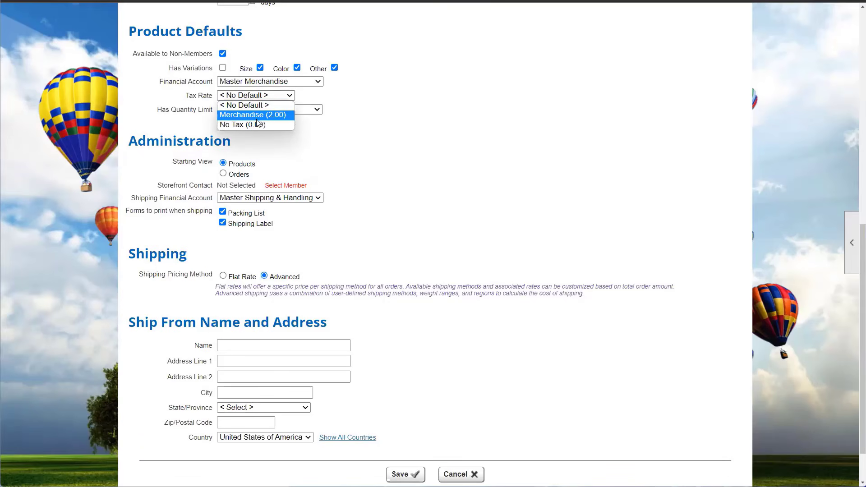
{"action": "left_click", "coordinate": [238, 126]}
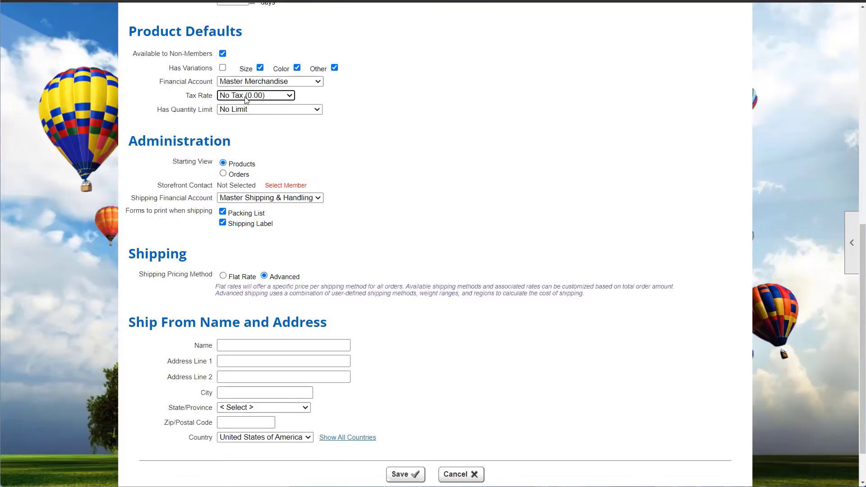
{"action": "left_click", "coordinate": [246, 97]}
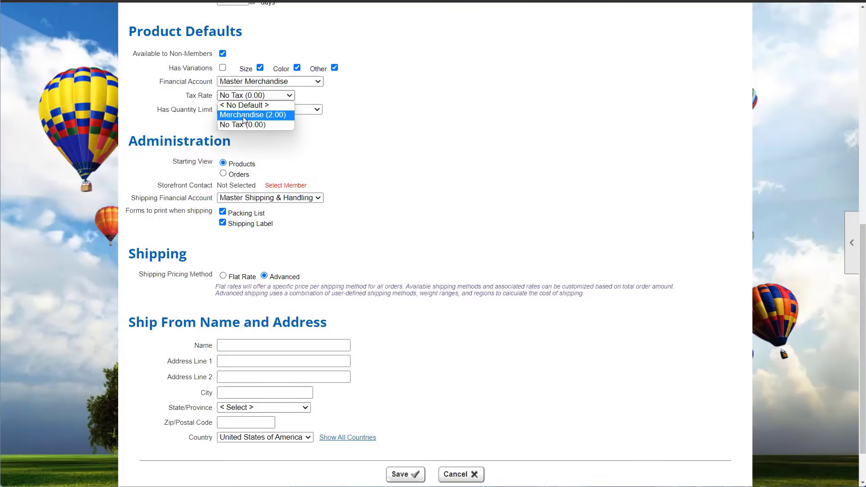
{"action": "left_click", "coordinate": [243, 119]}
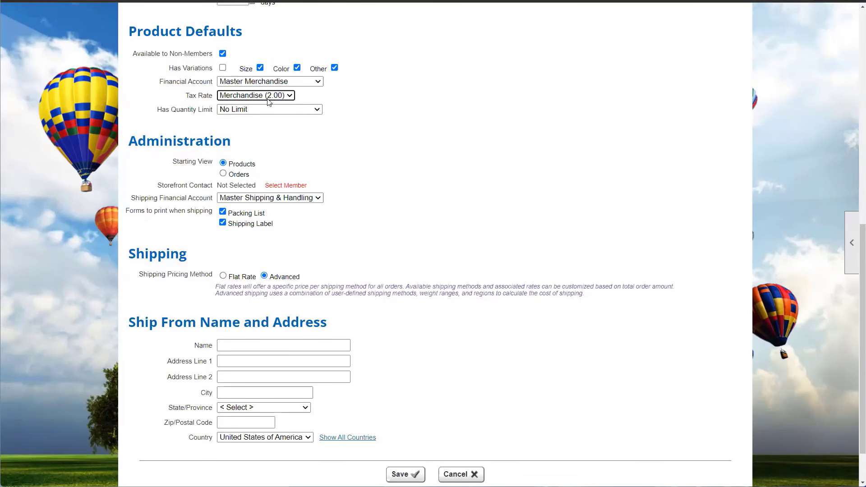
- Set the default Has Quantity Limit for products to Limit for Non-Members only
{"action": "left_click", "coordinate": [235, 113]}
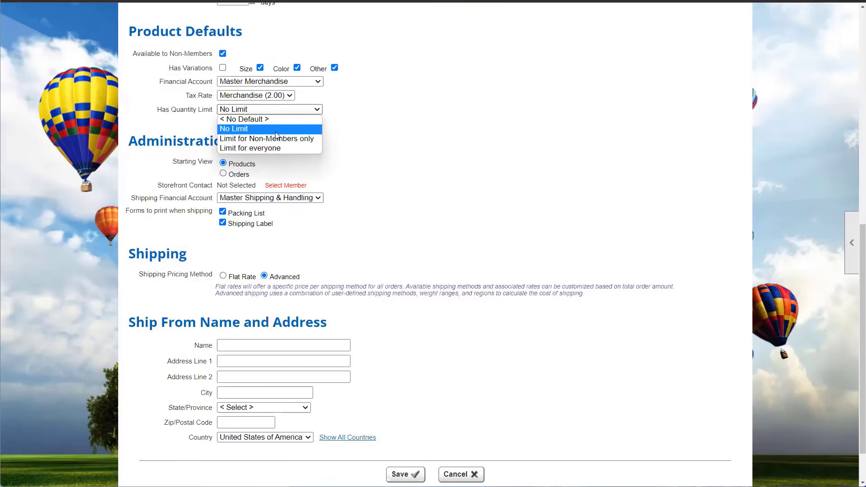
{"action": "left_click", "coordinate": [262, 129]}
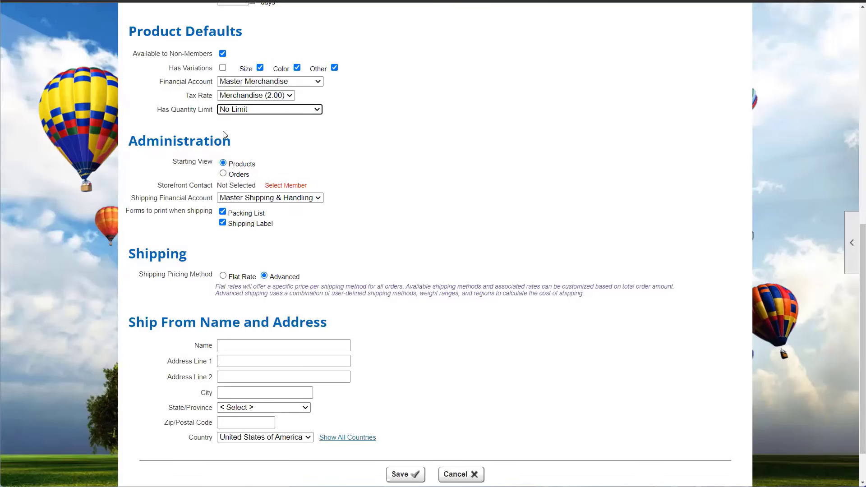
{"action": "left_click", "coordinate": [254, 110]}
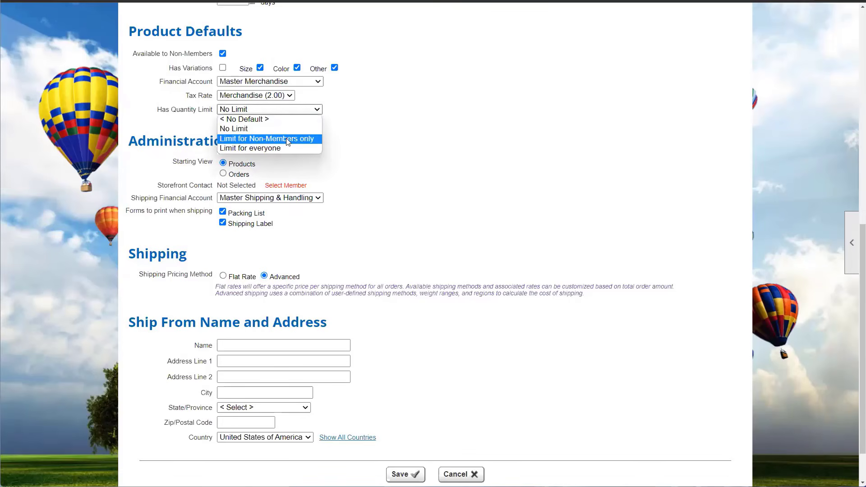
{"action": "left_click", "coordinate": [288, 139]}
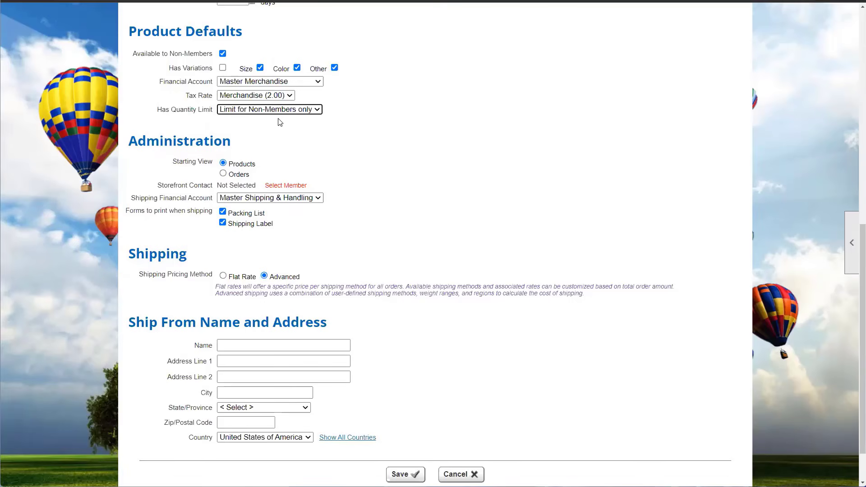
- Set the Starting View in the Administration section to Products
{"action": "scroll", "coordinate": [280, 120], "scroll_direction": "down", "scroll_amount": 2}
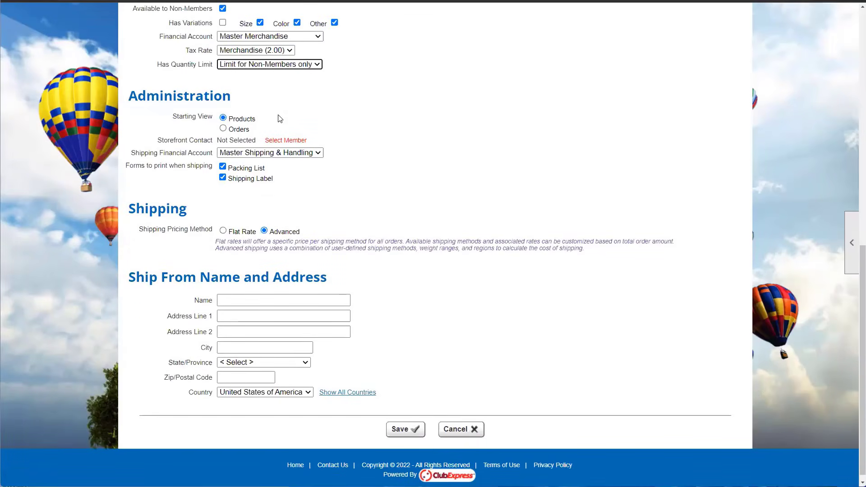
{"action": "left_click_drag", "start_coordinate": [133, 96], "coordinate": [231, 96]}
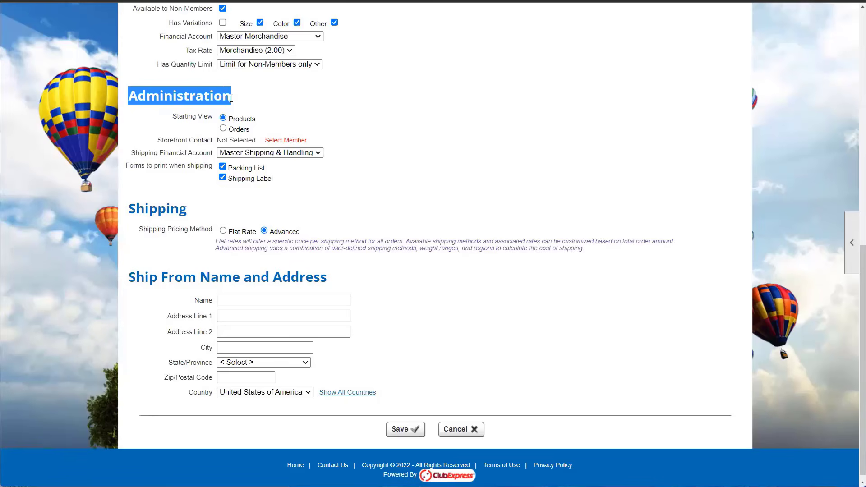
{"action": "left_click", "coordinate": [178, 119]}
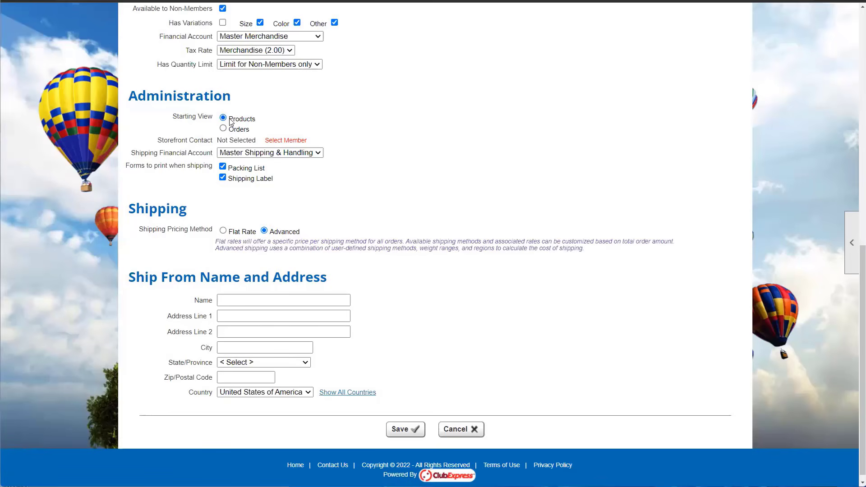
{"action": "scroll", "coordinate": [234, 128], "scroll_direction": "down", "scroll_amount": 1}
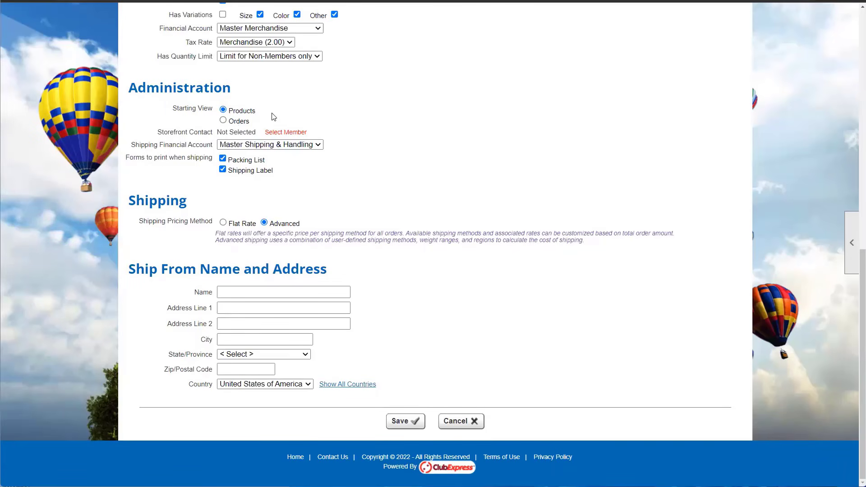
{"action": "left_click", "coordinate": [245, 125]}
{"action": "left_click", "coordinate": [250, 111]}
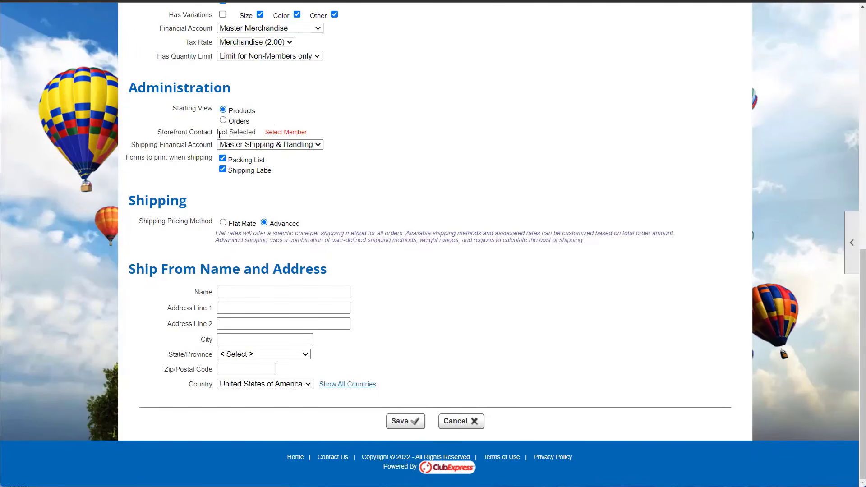
- Browse the full member list for a Storefront Contact and close it without selecting anyone
{"action": "left_click", "coordinate": [275, 136]}
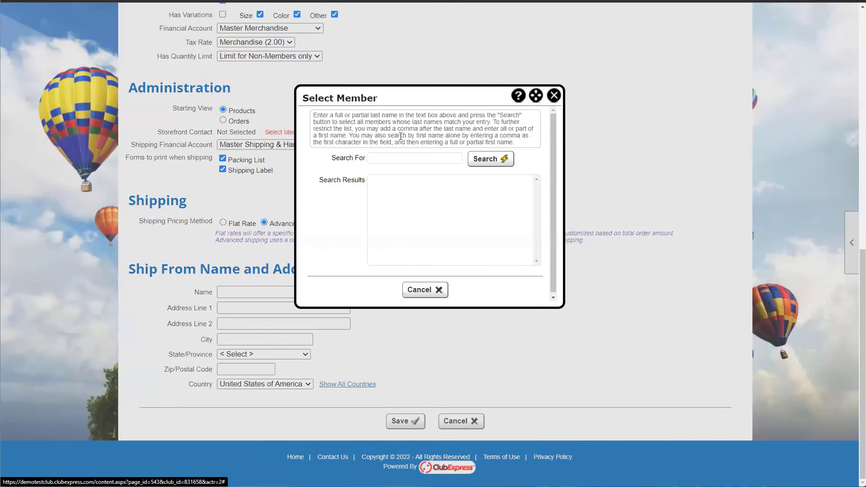
{"action": "left_click", "coordinate": [507, 159]}
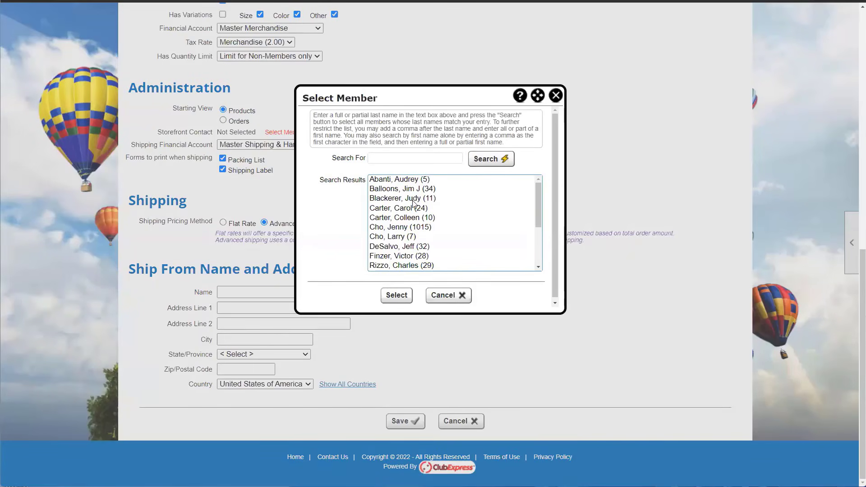
{"action": "scroll", "coordinate": [413, 204], "scroll_direction": "down", "scroll_amount": 2}
{"action": "scroll", "coordinate": [401, 234], "scroll_direction": "down", "scroll_amount": 1}
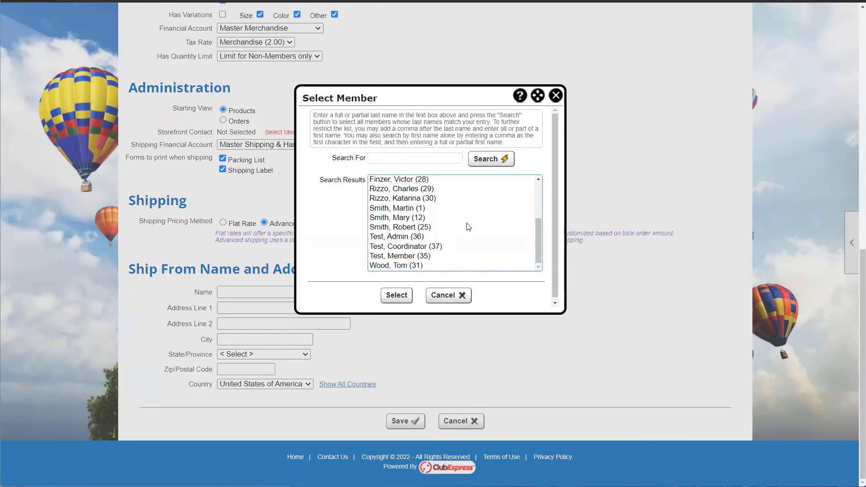
{"action": "left_click", "coordinate": [557, 95]}
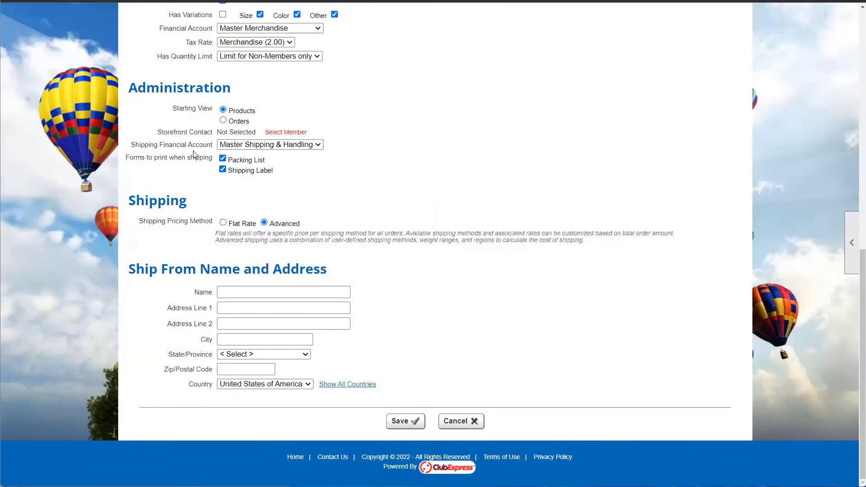
- Review the Shipping Financial Account choices and the forms to print when shipping
{"action": "left_click", "coordinate": [256, 145]}
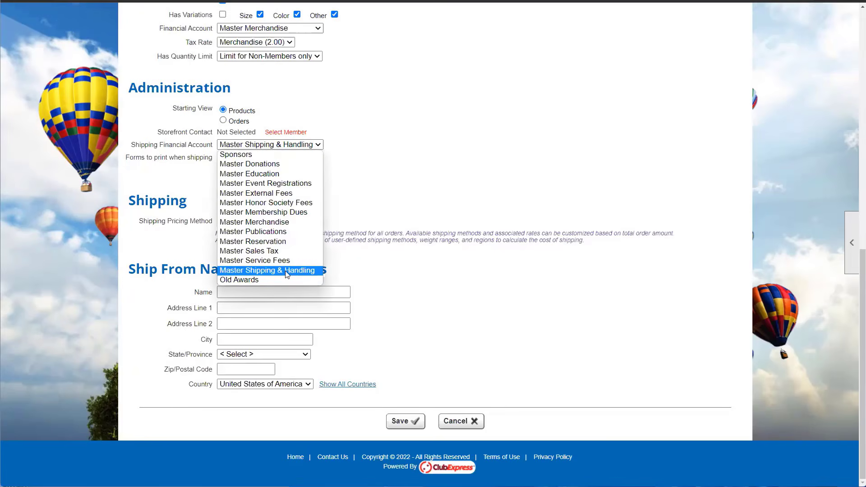
{"action": "left_click", "coordinate": [307, 143]}
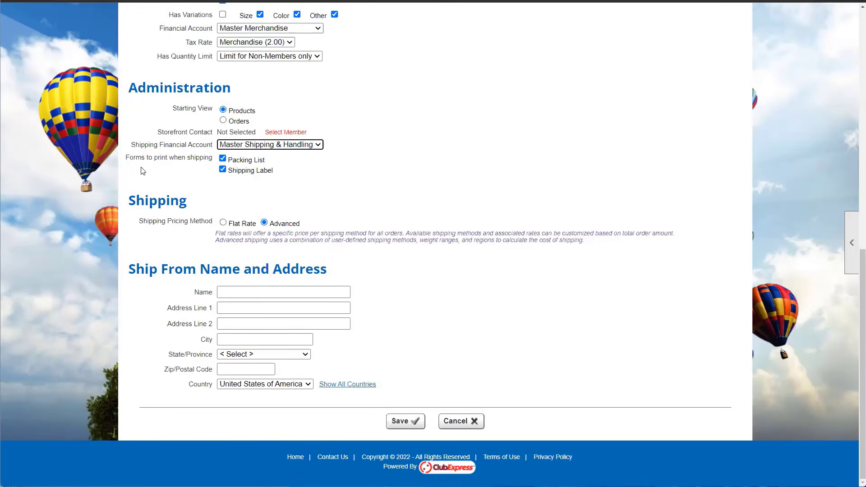
{"action": "left_click_drag", "start_coordinate": [141, 163], "coordinate": [190, 166]}
{"action": "left_click", "coordinate": [212, 183]}
- Try the Flat Rate shipping pricing method and switch back to Advanced
{"action": "left_click", "coordinate": [237, 229]}
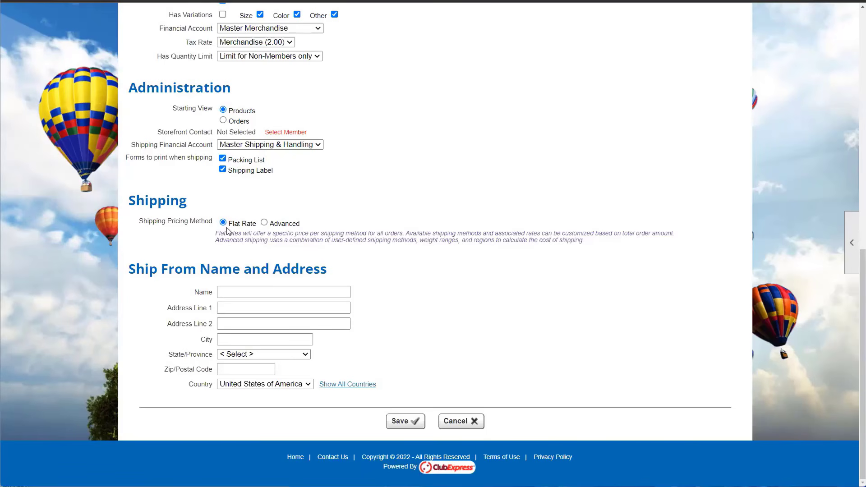
{"action": "left_click", "coordinate": [265, 223]}
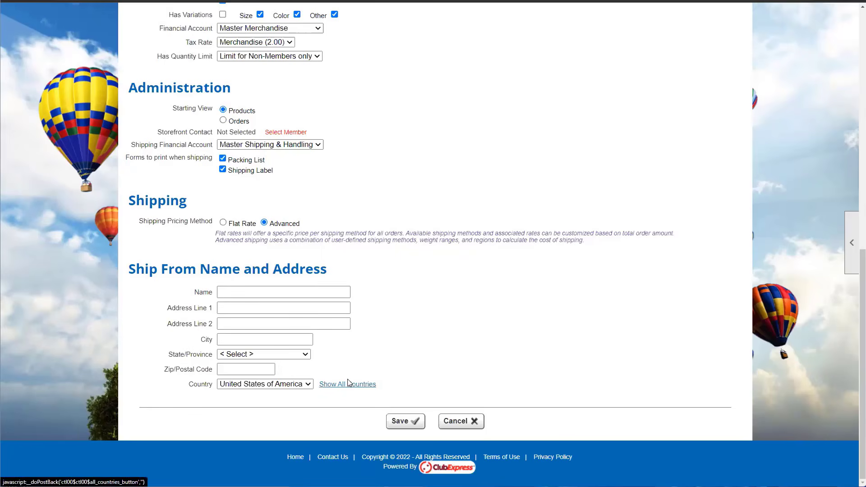
{"action": "left_click_drag", "start_coordinate": [129, 270], "coordinate": [406, 383]}
{"action": "left_click", "coordinate": [412, 388]}
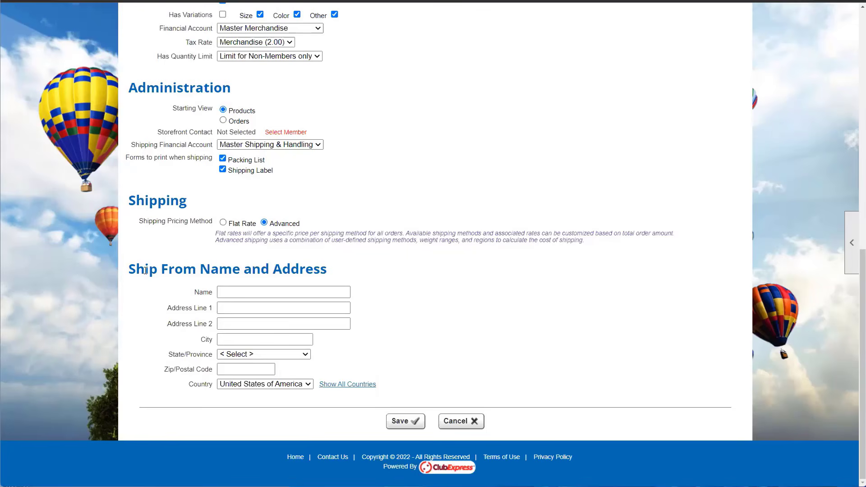
- Set the Shipping Pricing Method to Flat Rate and save the storefront options
{"action": "scroll", "coordinate": [369, 345], "scroll_direction": "up", "scroll_amount": 5}
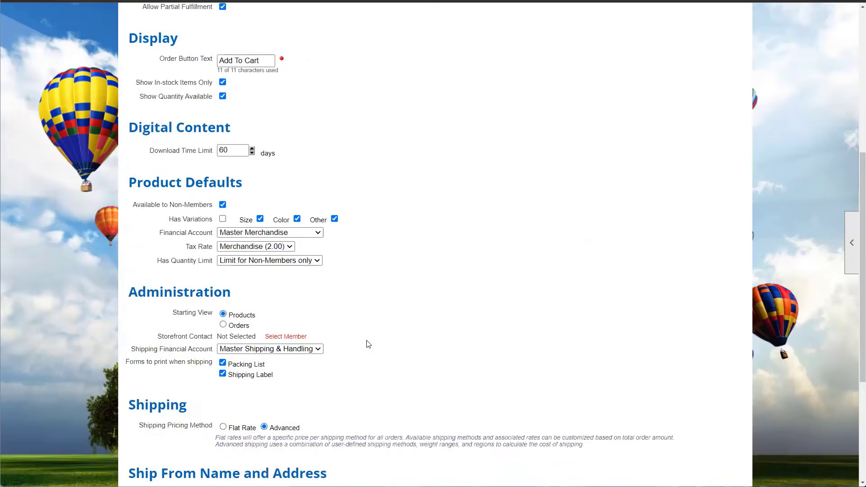
{"action": "scroll", "coordinate": [248, 235], "scroll_direction": "down", "scroll_amount": 5}
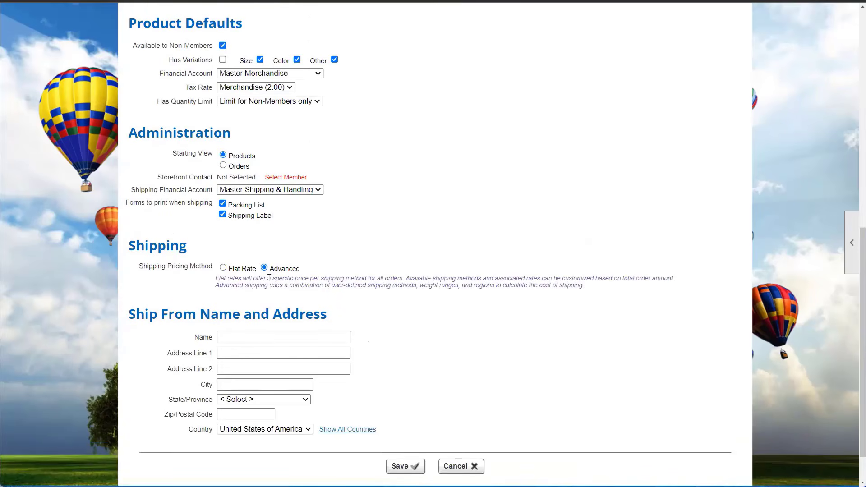
{"action": "left_click", "coordinate": [223, 267]}
{"action": "scroll", "coordinate": [428, 362], "scroll_direction": "down", "scroll_amount": 1}
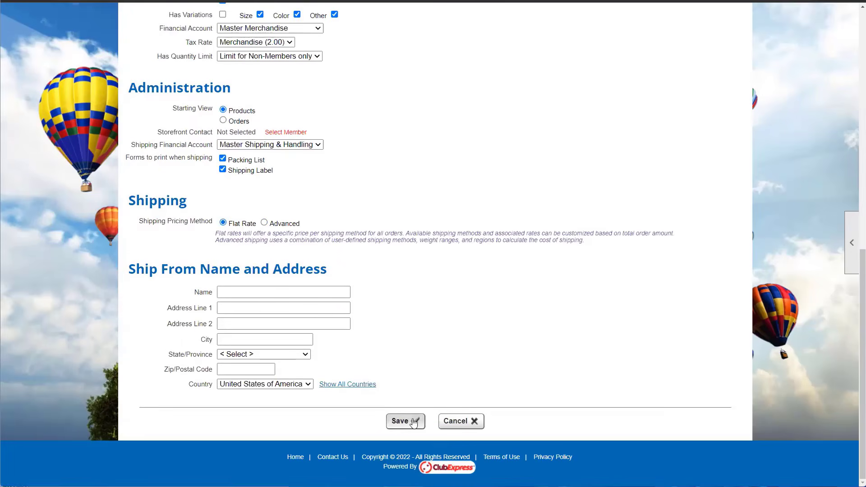
{"action": "left_click", "coordinate": [413, 423]}
{"action": "left_click", "coordinate": [434, 273]}
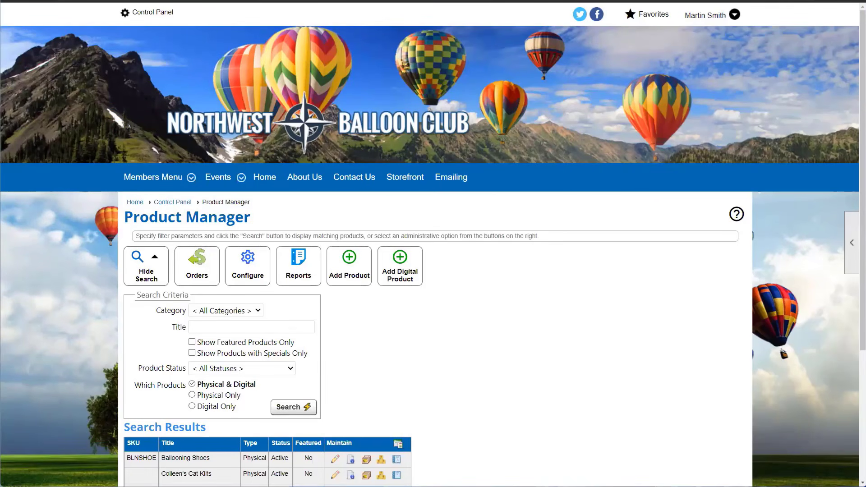
- Open the storefront's shipping configuration and look over the listed shipping methods and fees
{"action": "left_click", "coordinate": [252, 272]}
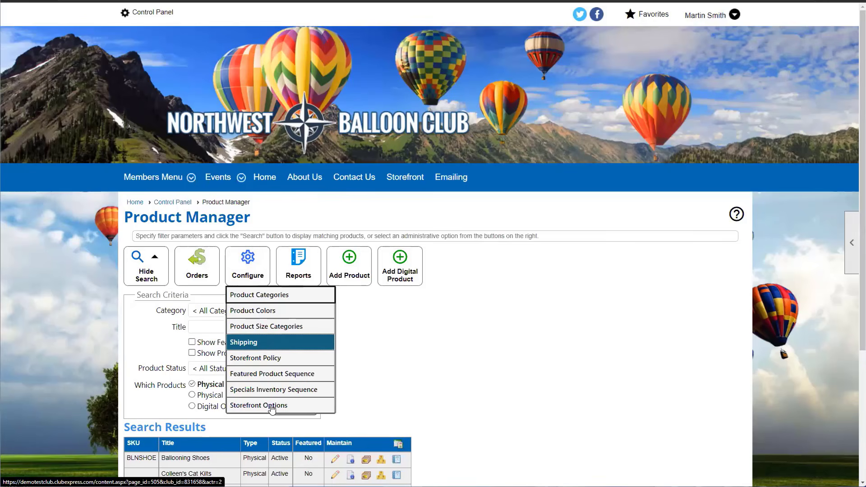
{"action": "left_click", "coordinate": [271, 344]}
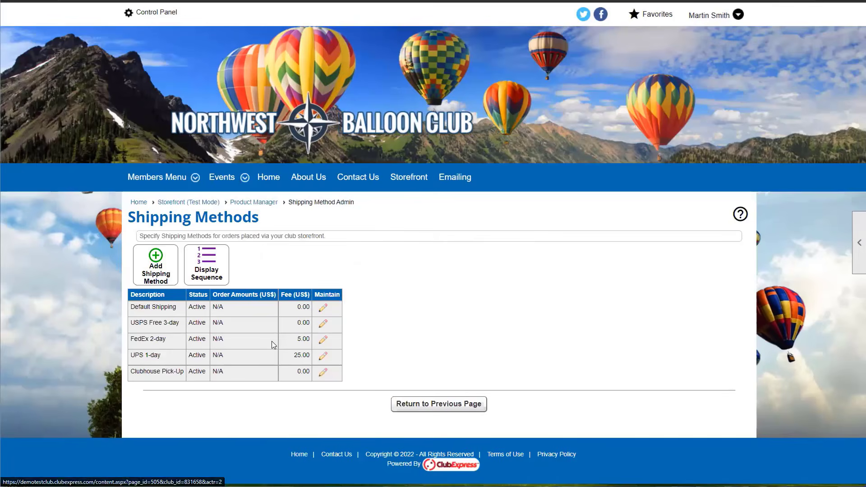
{"action": "left_click", "coordinate": [324, 340]}
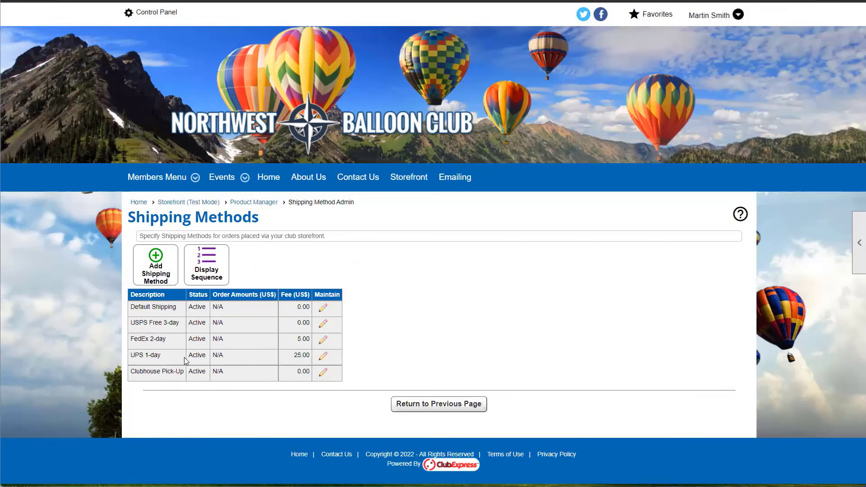
{"action": "left_click_drag", "start_coordinate": [136, 357], "coordinate": [166, 361]}
{"action": "left_click_drag", "start_coordinate": [294, 356], "coordinate": [315, 359]}
{"action": "left_click", "coordinate": [298, 359]}
{"action": "left_click_drag", "start_coordinate": [293, 357], "coordinate": [310, 358]}
{"action": "left_click", "coordinate": [369, 357]}
- Open the UPS 1-day shipping method for editing and enable Apply Amount Limits
{"action": "left_click", "coordinate": [324, 356]}
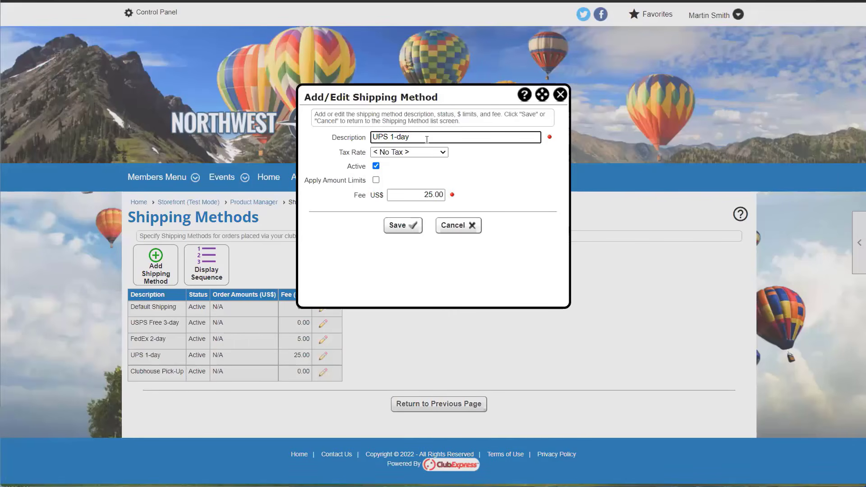
{"action": "left_click", "coordinate": [412, 153]}
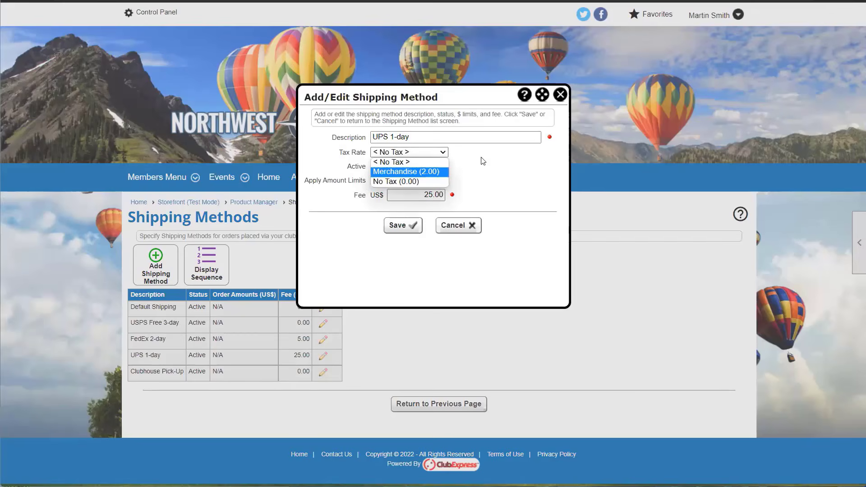
{"action": "left_click", "coordinate": [377, 166]}
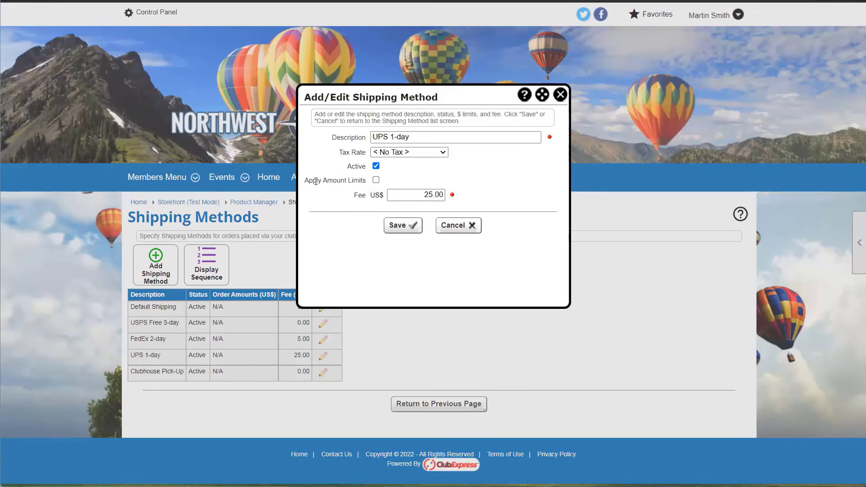
{"action": "left_click", "coordinate": [377, 182]}
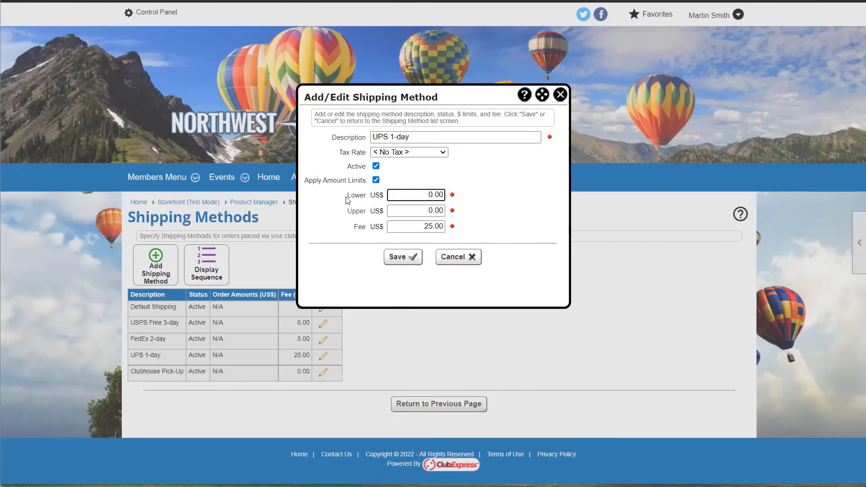
- Set the UPS 1-day amount limits to a lower value of US$ 100 and an upper value of US$ 5000
{"action": "left_click_drag", "start_coordinate": [348, 200], "coordinate": [432, 195]}
{"action": "left_click", "coordinate": [387, 211]}
{"action": "left_click", "coordinate": [429, 195]}
{"action": "type", "text": "100"}
{"action": "left_click", "coordinate": [481, 191]}
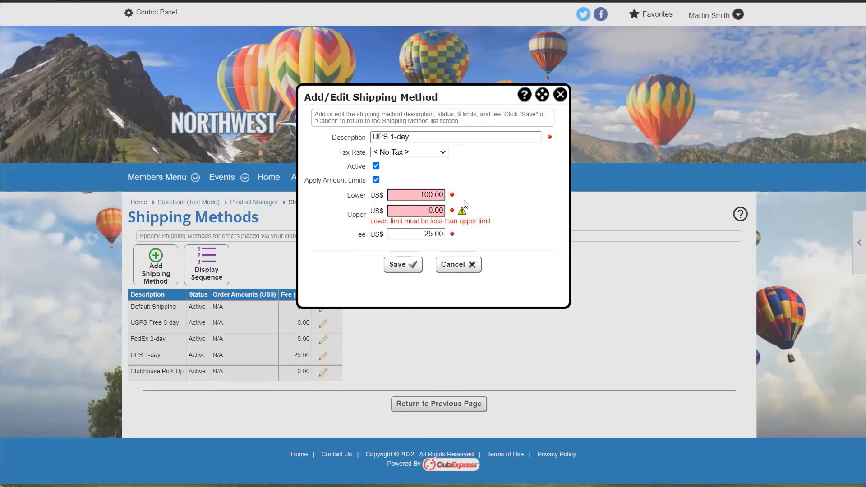
{"action": "double_click", "coordinate": [418, 213]}
{"action": "type", "text": "5000"}
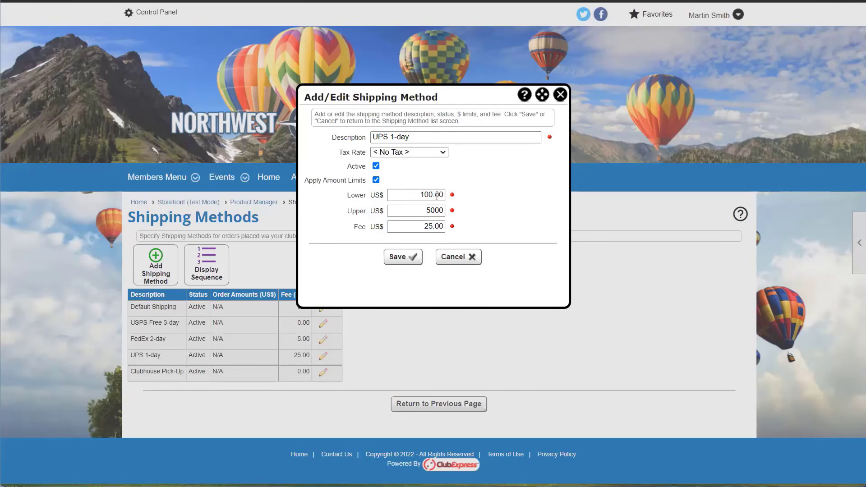
- Set the UPS 1-day shipping method's fee to US$ 0
{"action": "double_click", "coordinate": [428, 226]}
{"action": "type", "text": "0"}
{"action": "left_click_drag", "start_coordinate": [346, 195], "coordinate": [362, 209]}
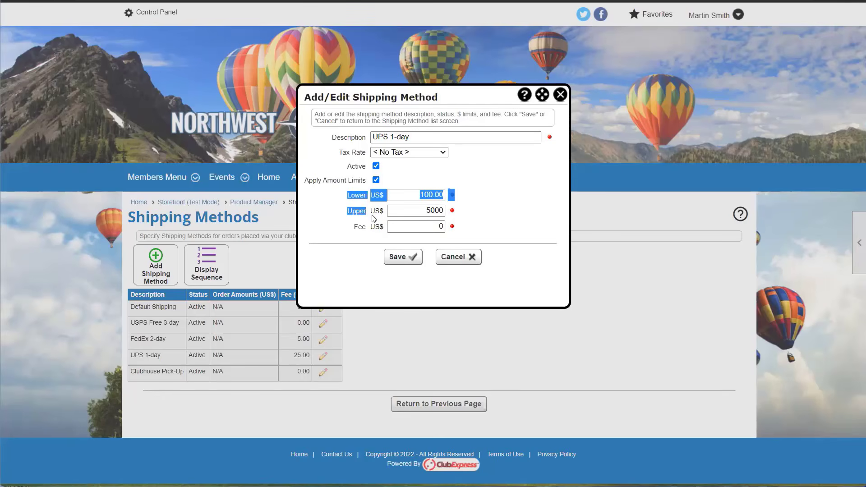
{"action": "left_click", "coordinate": [363, 211]}
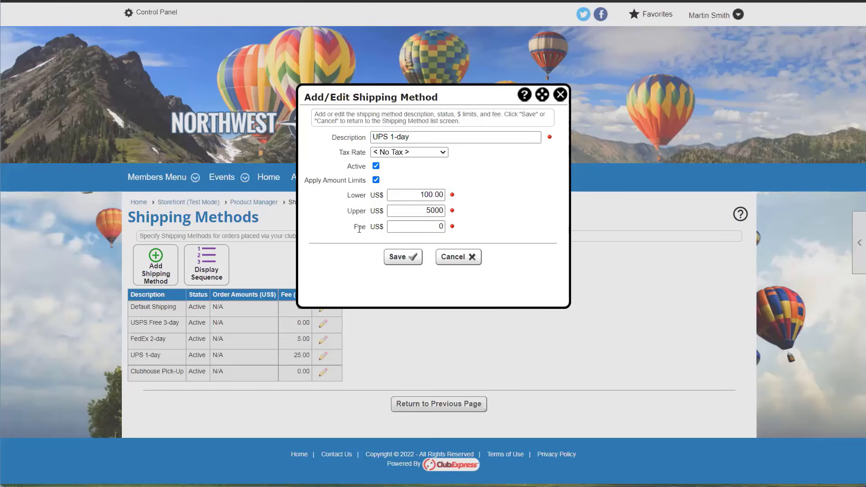
{"action": "left_click_drag", "start_coordinate": [355, 228], "coordinate": [382, 228]}
{"action": "left_click", "coordinate": [361, 226]}
{"action": "left_click", "coordinate": [395, 136]}
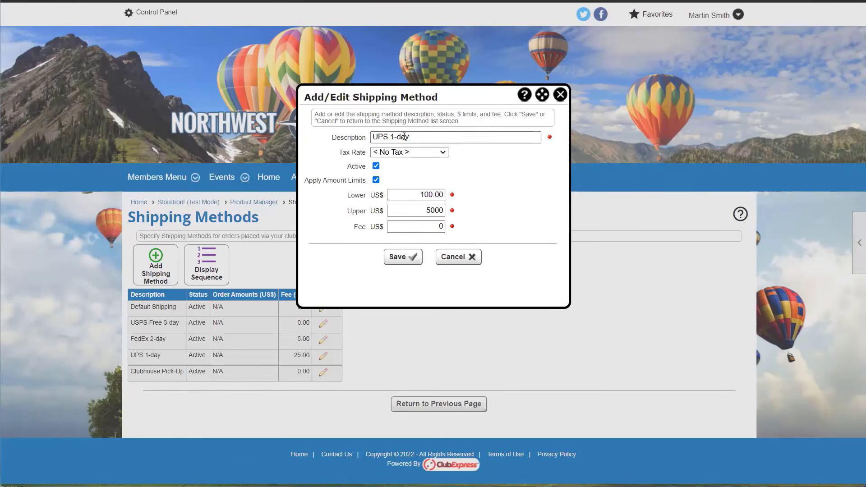
{"action": "left_click", "coordinate": [441, 227]}
{"action": "type", "text": "0"}
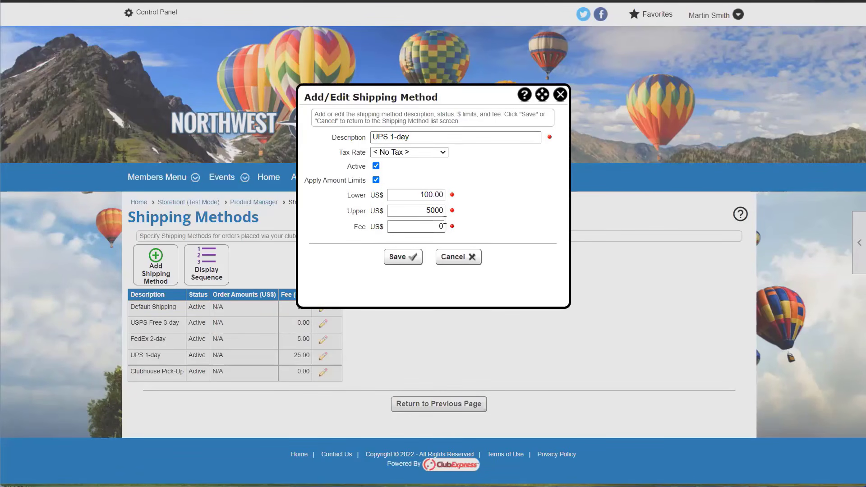
- Discard the pending amount limit and fee changes to the UPS 1-day shipping method
{"action": "double_click", "coordinate": [357, 196]}
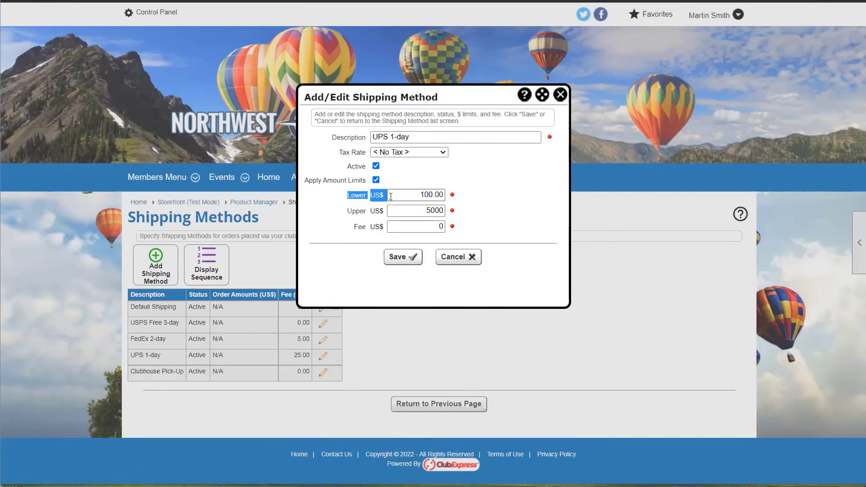
{"action": "left_click", "coordinate": [419, 195]}
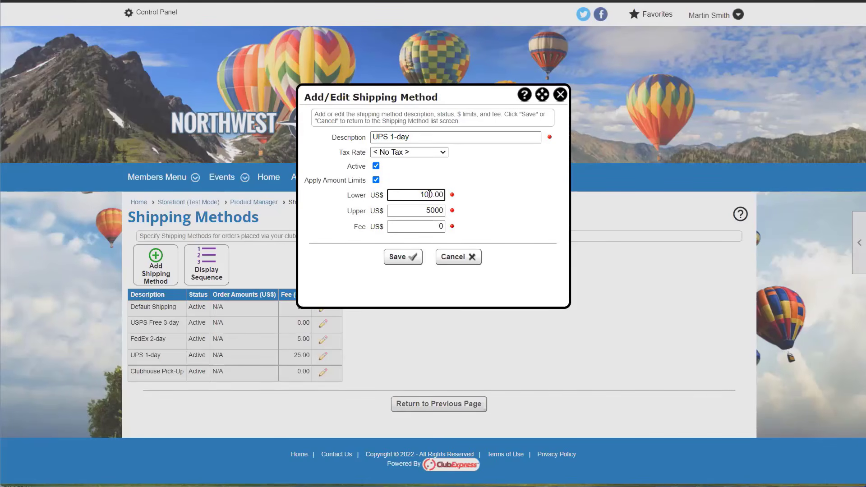
{"action": "left_click", "coordinate": [465, 218]}
{"action": "left_click", "coordinate": [445, 257]}
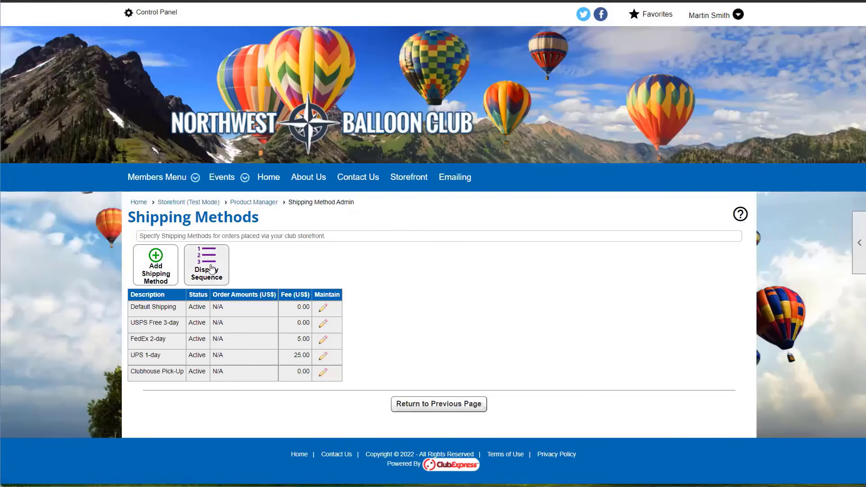
- Return to the Product Manager, change the Shipping Pricing Method in Storefront Options to Advanced, and save
{"action": "left_click", "coordinate": [427, 414]}
{"action": "scroll", "coordinate": [379, 395], "scroll_direction": "down", "scroll_amount": 3}
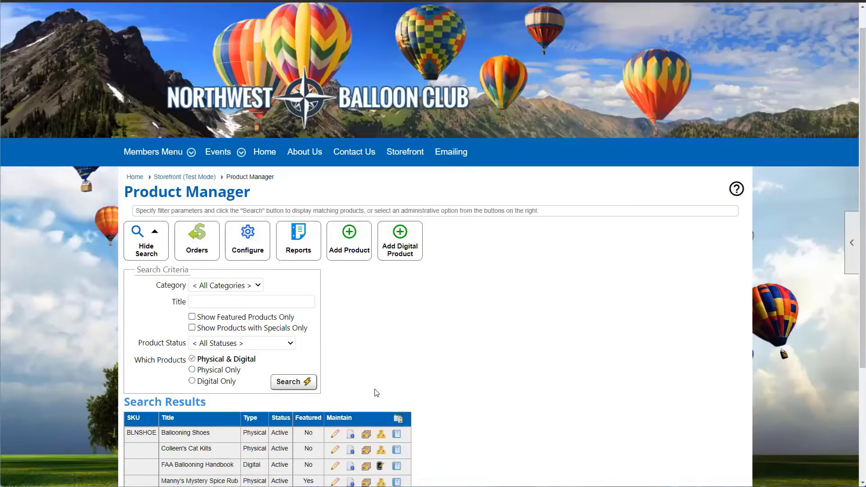
{"action": "scroll", "coordinate": [373, 393], "scroll_direction": "up", "scroll_amount": 1}
{"action": "left_click", "coordinate": [263, 187]}
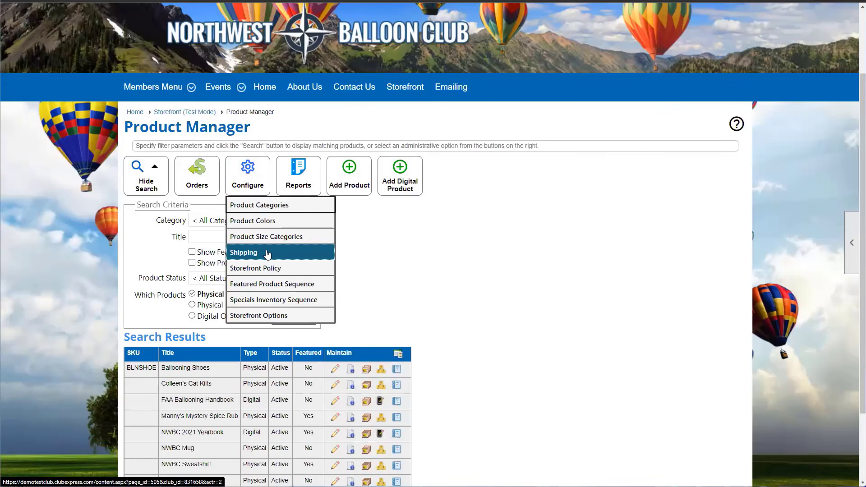
{"action": "left_click", "coordinate": [277, 317]}
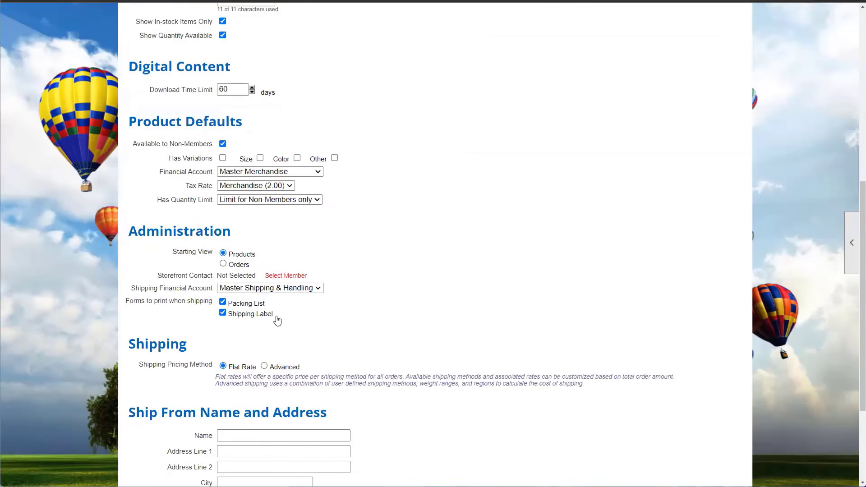
{"action": "scroll", "coordinate": [247, 287], "scroll_direction": "down", "scroll_amount": 2}
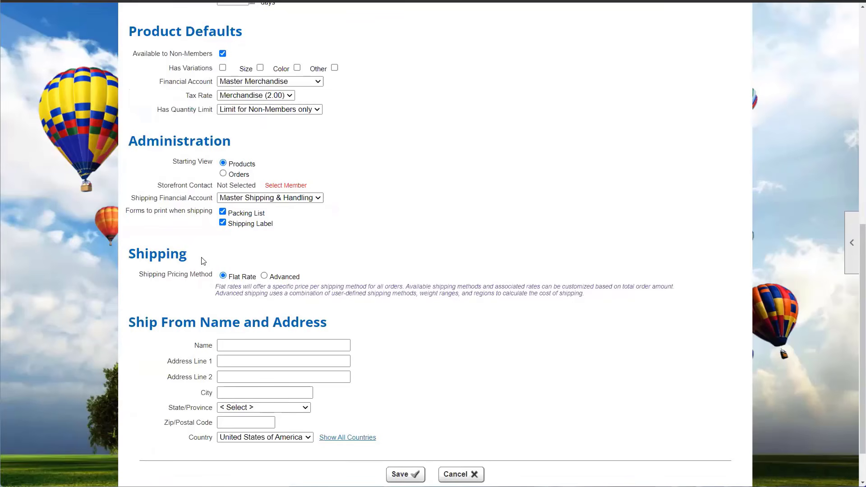
{"action": "left_click", "coordinate": [264, 276]}
{"action": "scroll", "coordinate": [452, 323], "scroll_direction": "down", "scroll_amount": 1}
{"action": "left_click", "coordinate": [440, 421]}
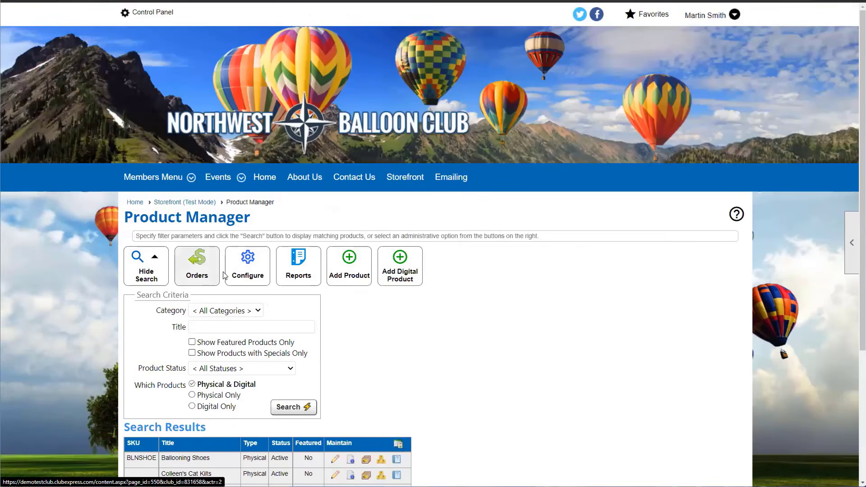
- Open the storefront's shipping weight ranges for editing and choose Pound as the weight unit
{"action": "left_click", "coordinate": [239, 271]}
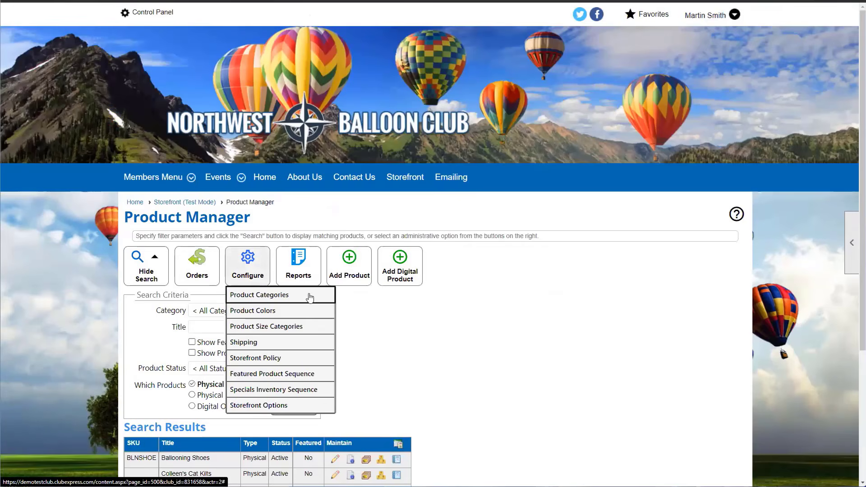
{"action": "left_click", "coordinate": [249, 343]}
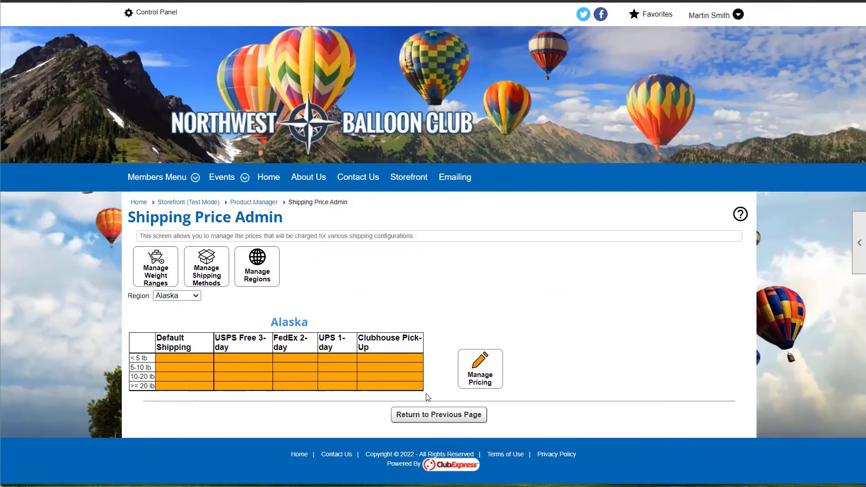
{"action": "left_click", "coordinate": [149, 263]}
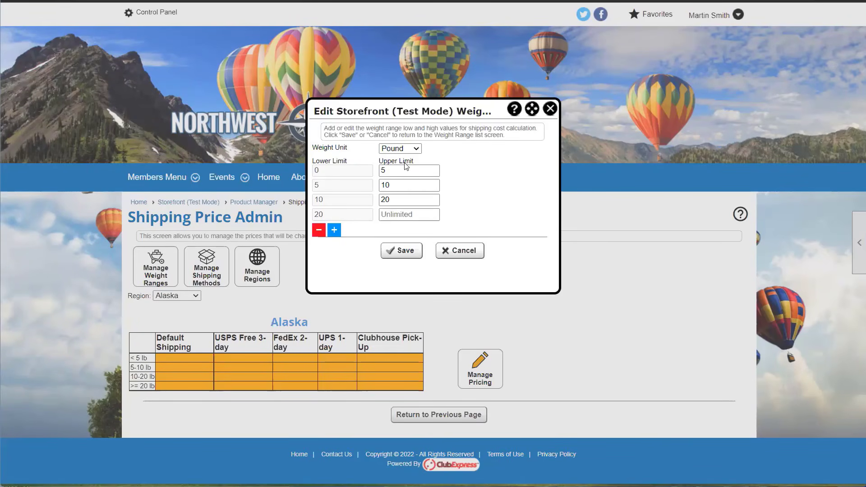
{"action": "left_click", "coordinate": [412, 149]}
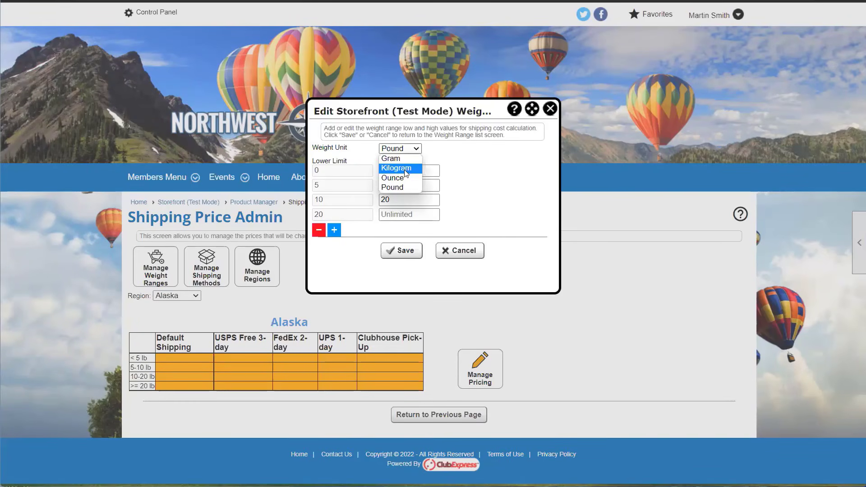
{"action": "left_click", "coordinate": [408, 187]}
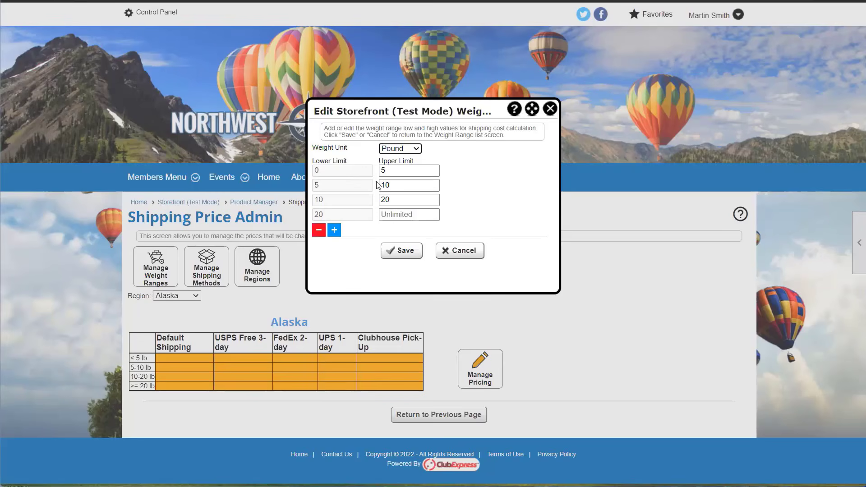
- Set the second weight range's upper limit to 15 pounds
{"action": "left_click", "coordinate": [434, 183]}
{"action": "left_click", "coordinate": [434, 183]}
{"action": "left_click", "coordinate": [433, 183]}
{"action": "left_click", "coordinate": [434, 183]}
{"action": "left_click", "coordinate": [433, 187]}
{"action": "left_click", "coordinate": [433, 188]}
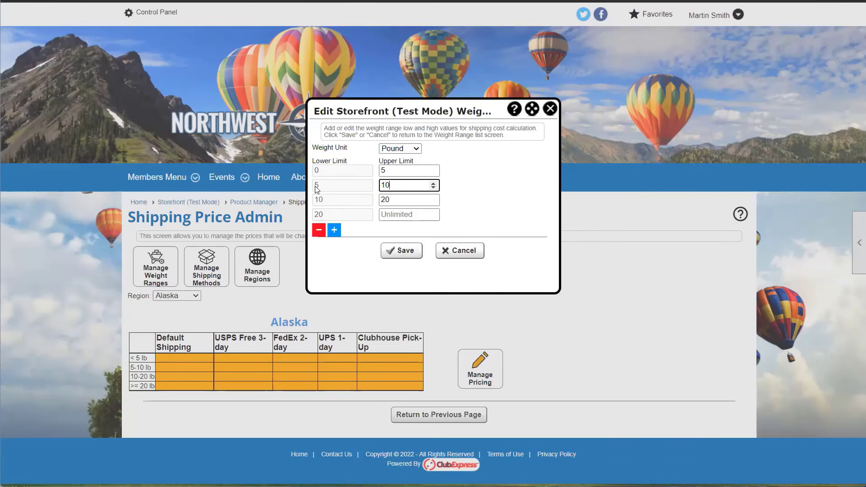
{"action": "left_click", "coordinate": [434, 184]}
{"action": "left_click", "coordinate": [434, 183]}
{"action": "left_click", "coordinate": [434, 183]}
{"action": "left_click", "coordinate": [434, 183]}
- Set the third weight range's upper limit to 30 pounds
{"action": "left_click", "coordinate": [433, 198]}
{"action": "left_click", "coordinate": [434, 198]}
{"action": "left_click", "coordinate": [433, 198]}
{"action": "left_click", "coordinate": [433, 197]}
{"action": "left_click", "coordinate": [434, 199]}
{"action": "left_click", "coordinate": [433, 199]}
{"action": "left_click", "coordinate": [433, 199]}
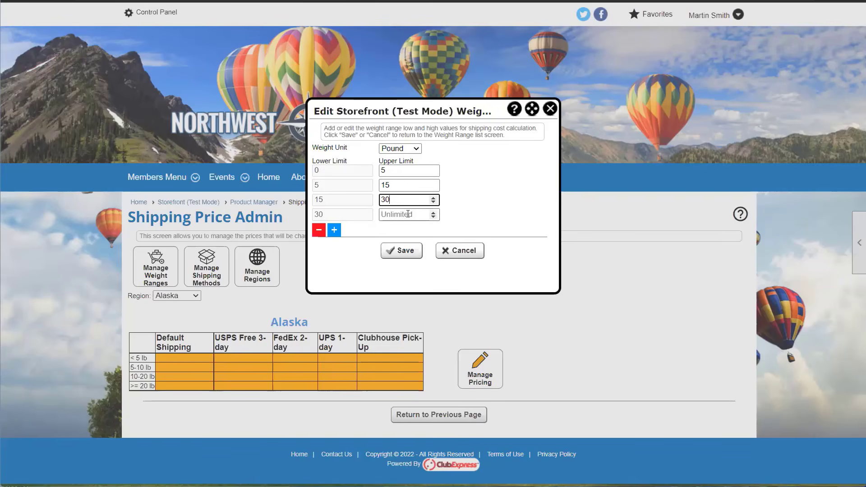
- Reduce the weight ranges to two, 0 to 5 pounds and 5 pounds to unlimited, and save them
{"action": "left_click", "coordinate": [318, 232]}
{"action": "left_click", "coordinate": [334, 216]}
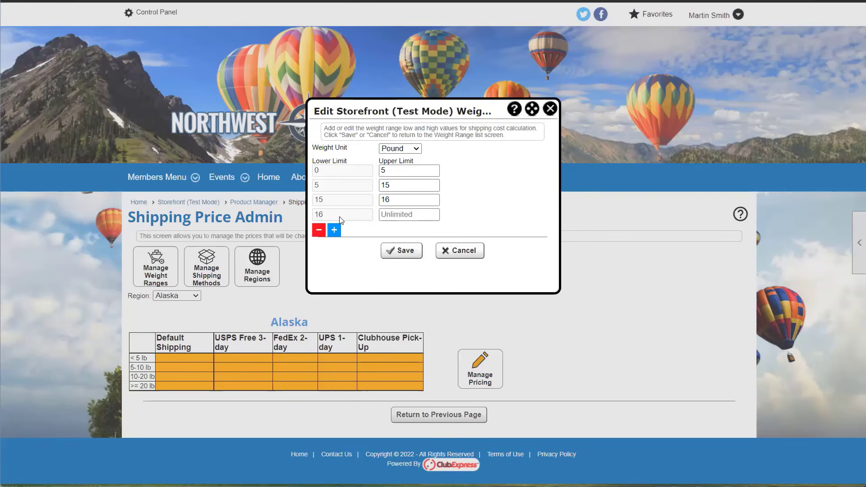
{"action": "left_click", "coordinate": [334, 231]}
{"action": "left_click", "coordinate": [318, 245]}
{"action": "left_click", "coordinate": [319, 233]}
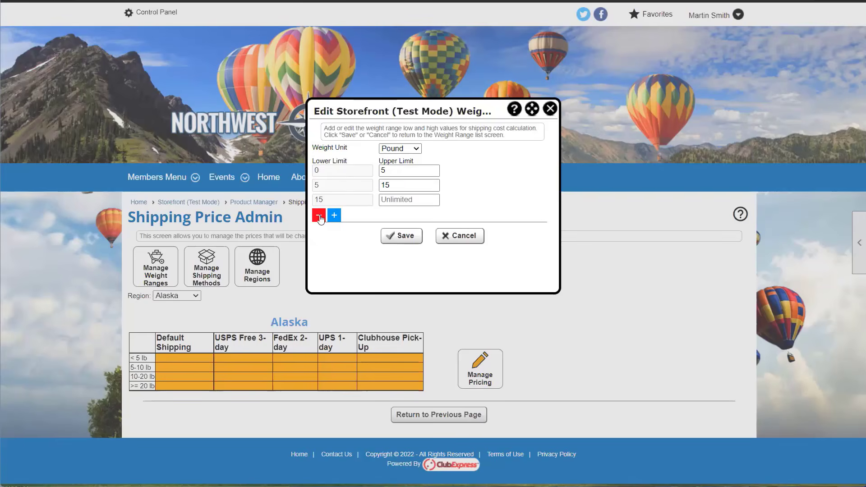
{"action": "left_click", "coordinate": [319, 216]}
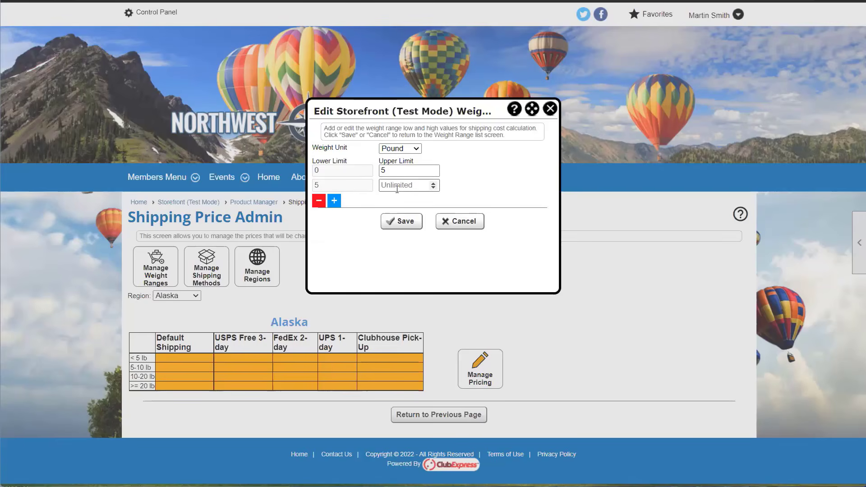
{"action": "left_click", "coordinate": [391, 221]}
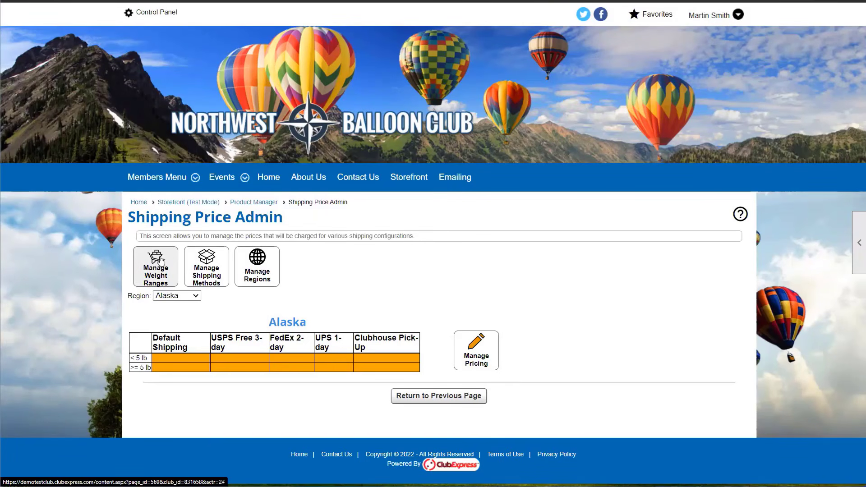
- Look over the list of shipping methods and the regions available for shipping prices
{"action": "left_click", "coordinate": [208, 265]}
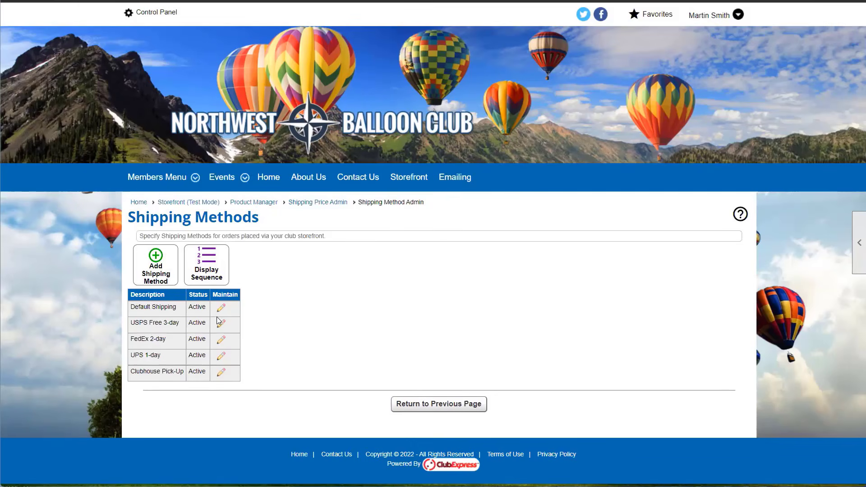
{"action": "left_click", "coordinate": [404, 406]}
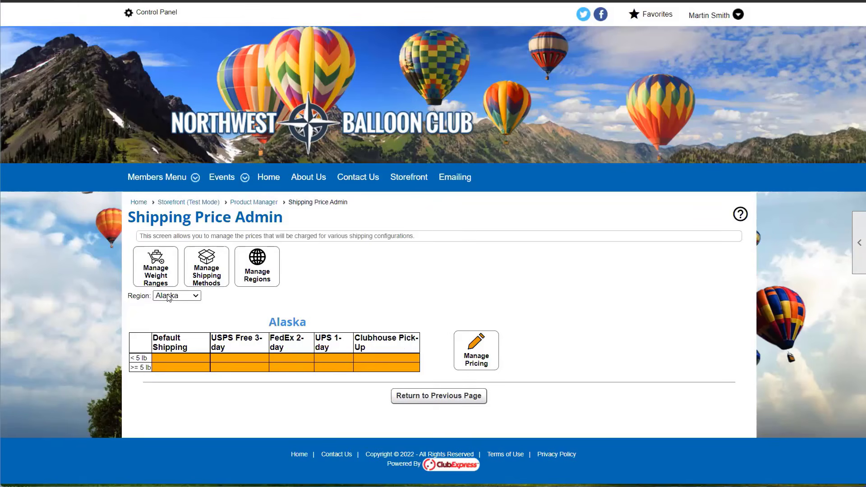
{"action": "left_click", "coordinate": [182, 295]}
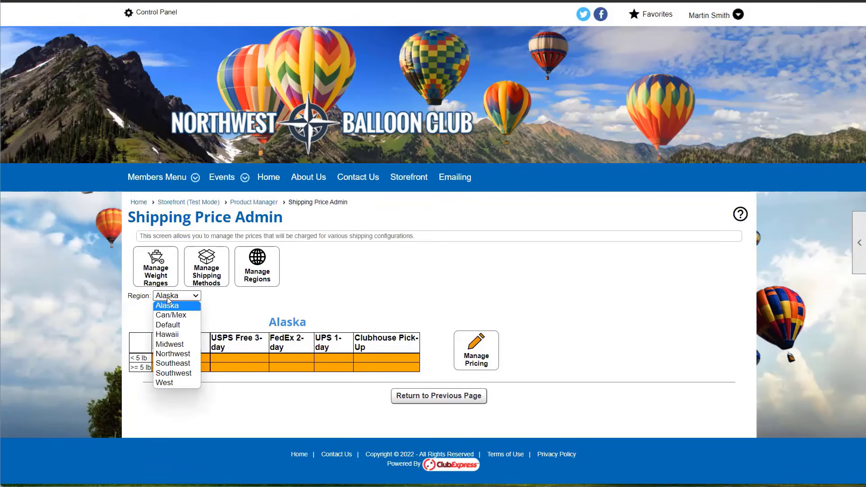
{"action": "left_click", "coordinate": [245, 292]}
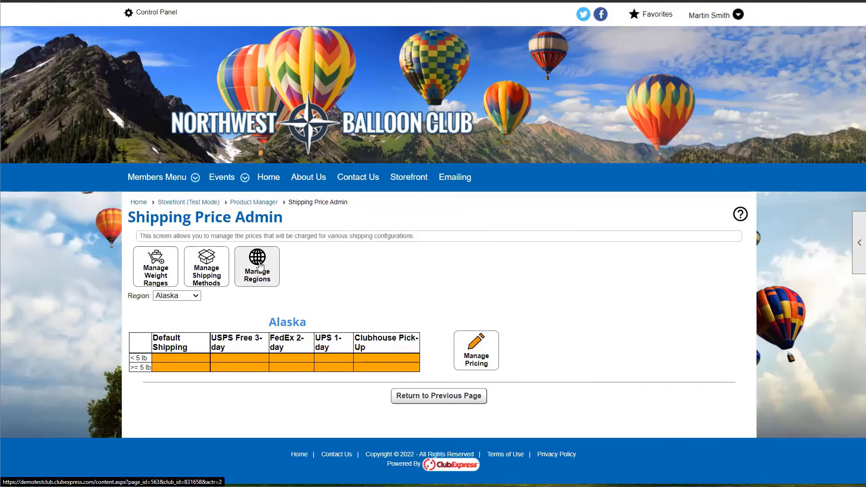
- Open the shipping region management and start adding a new shipping region
{"action": "left_click", "coordinate": [260, 267]}
{"action": "scroll", "coordinate": [280, 276], "scroll_direction": "down", "scroll_amount": 1}
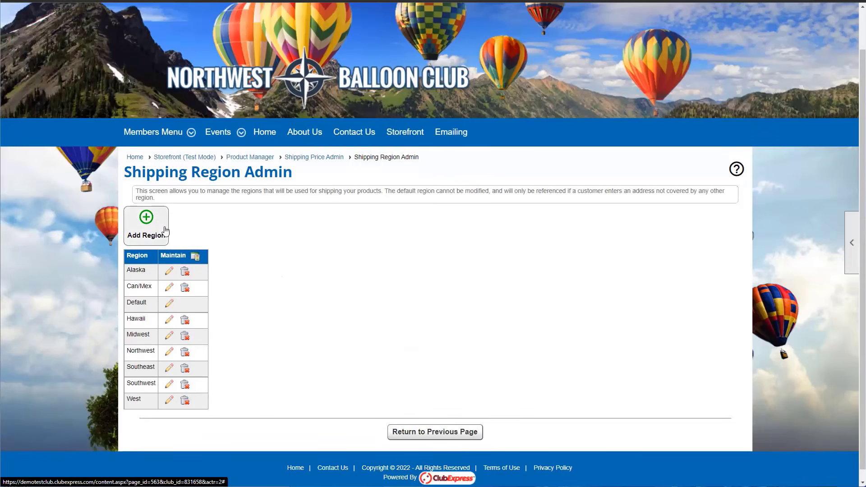
{"action": "scroll", "coordinate": [200, 236], "scroll_direction": "down", "scroll_amount": 1}
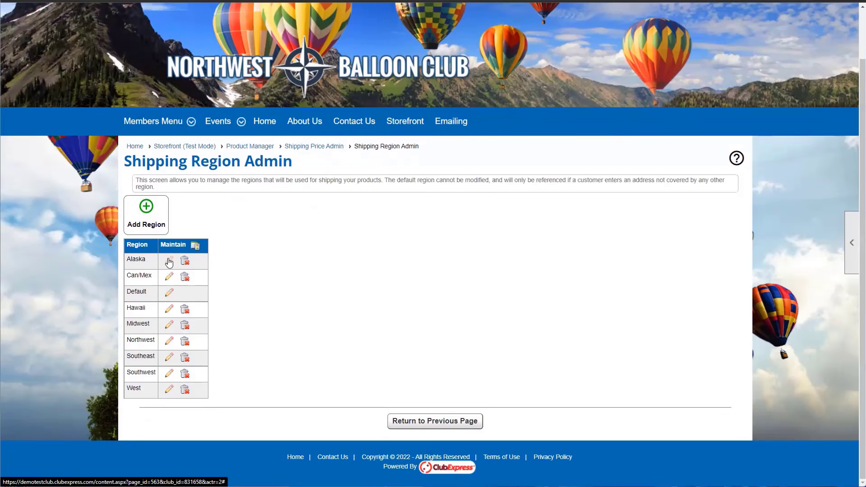
{"action": "left_click", "coordinate": [153, 224]}
{"action": "left_click_drag", "start_coordinate": [421, 11], "coordinate": [469, 47]}
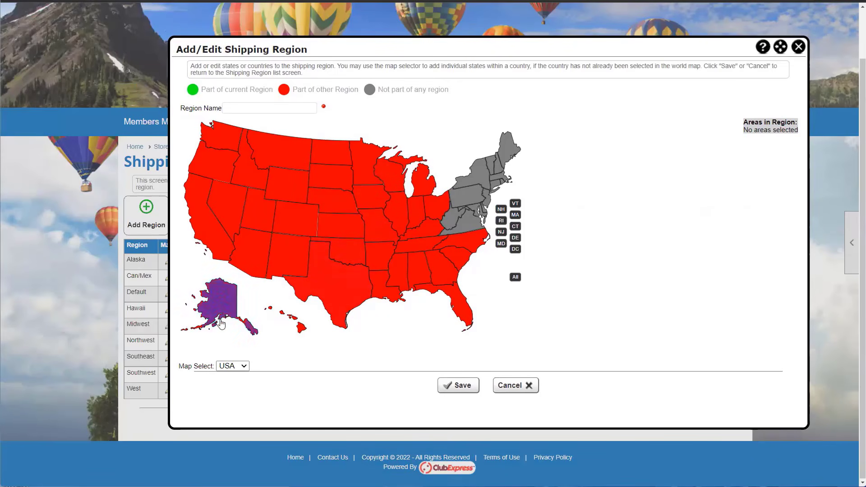
- View the World map for the new region, and switch back to the USA map
{"action": "left_click", "coordinate": [223, 366]}
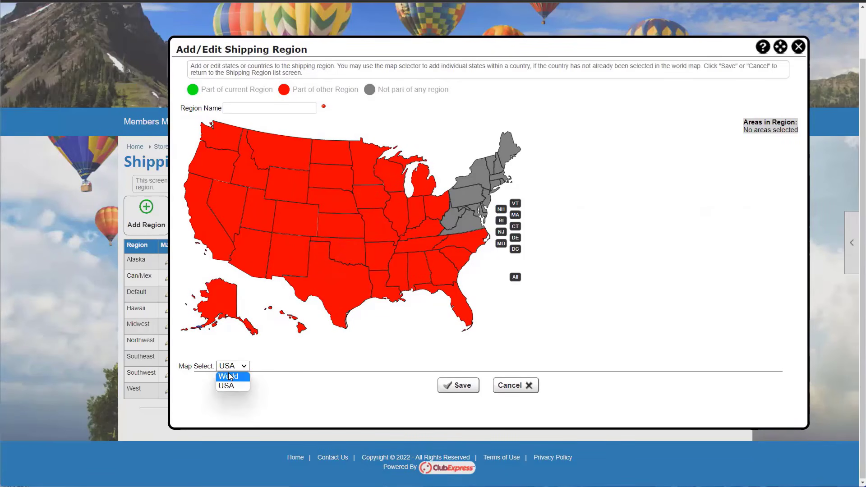
{"action": "left_click", "coordinate": [230, 377]}
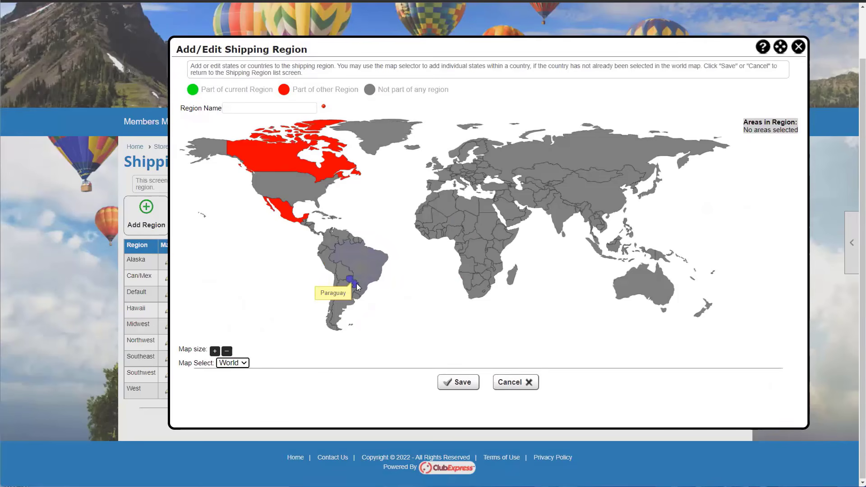
{"action": "left_click", "coordinate": [227, 363]}
{"action": "left_click", "coordinate": [230, 382]}
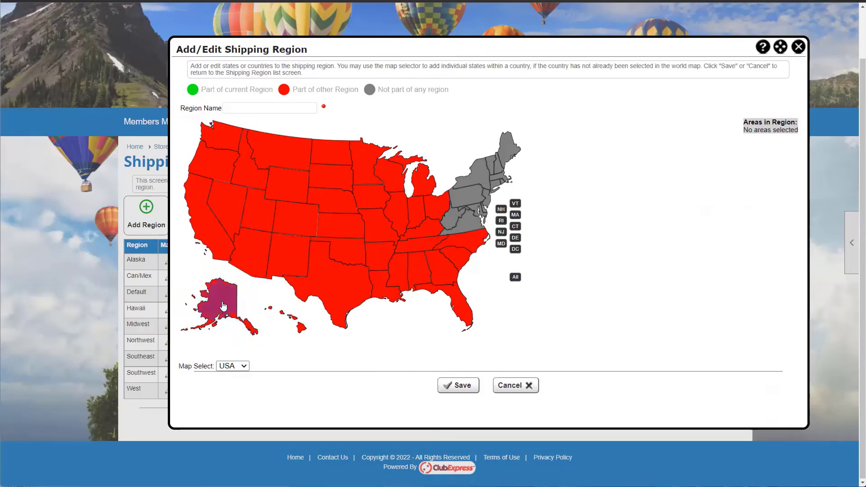
- Add Alaska, California, Oregon, Washington, Idaho, Nevada, Arizona, Hawaii and Utah to the new shipping region
{"action": "left_click", "coordinate": [221, 303]}
{"action": "left_click", "coordinate": [204, 216]}
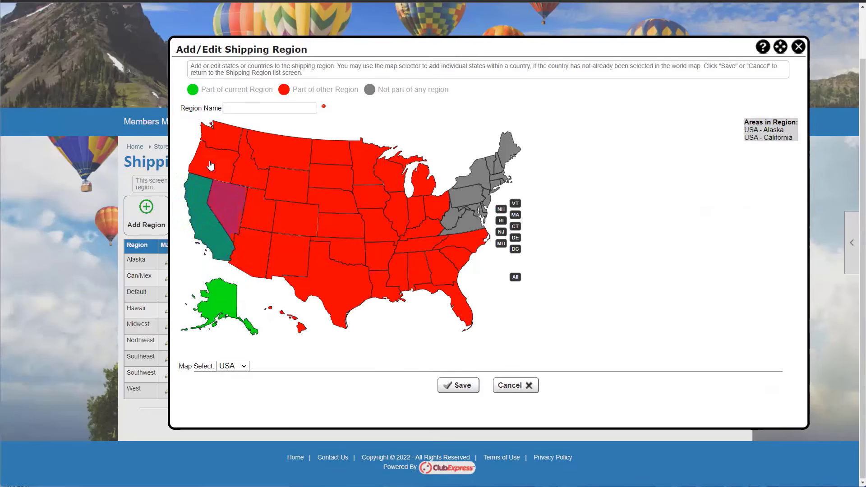
{"action": "left_click", "coordinate": [210, 166]}
{"action": "left_click", "coordinate": [217, 142]}
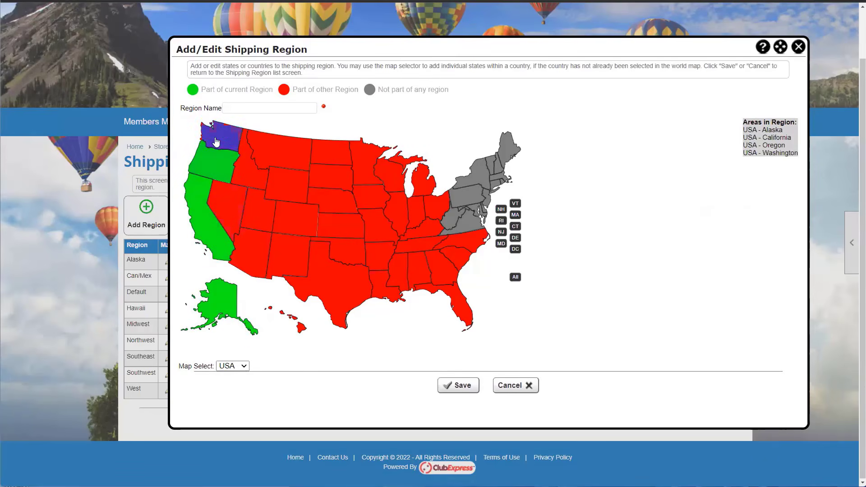
{"action": "left_click", "coordinate": [245, 153]}
{"action": "left_click", "coordinate": [233, 209]}
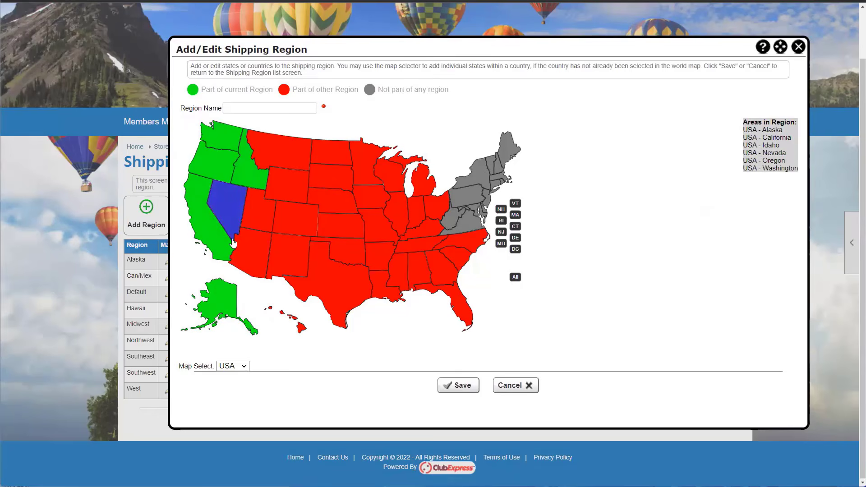
{"action": "left_click", "coordinate": [250, 253]}
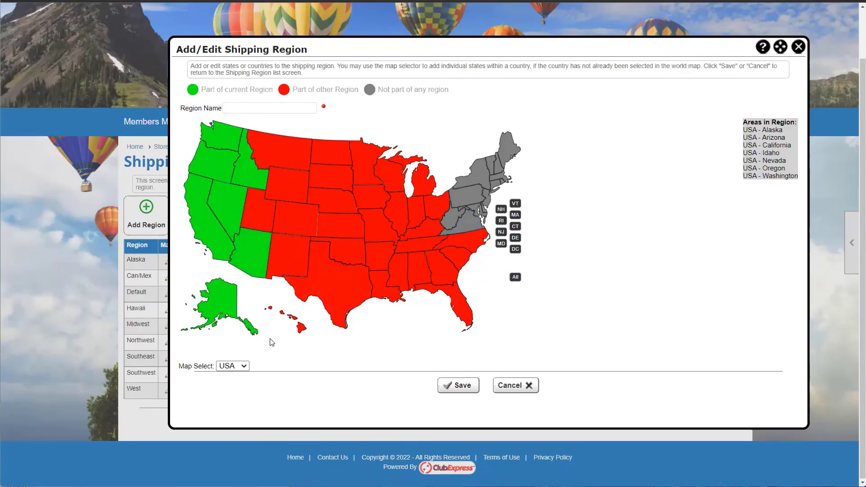
{"action": "left_click", "coordinate": [298, 331]}
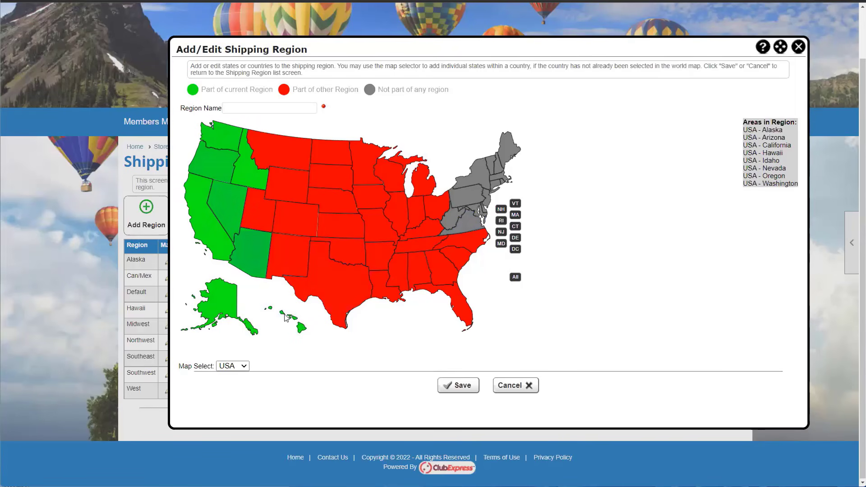
{"action": "left_click", "coordinate": [255, 209]}
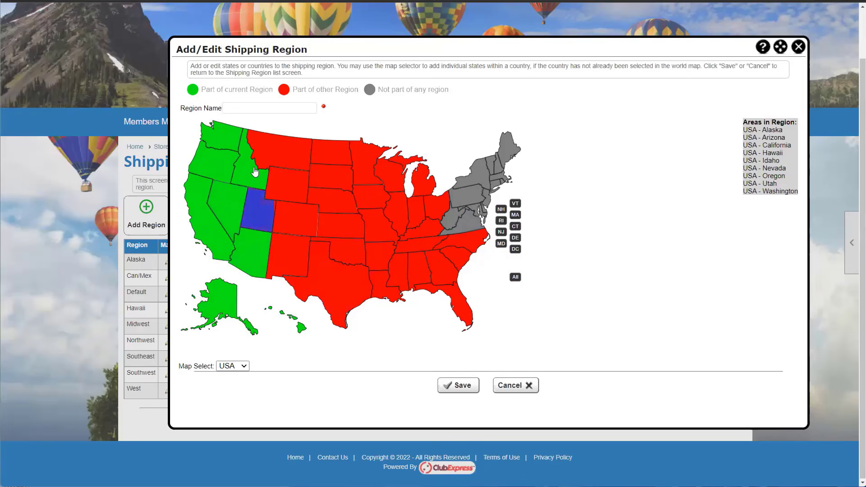
- Add Montana to the new shipping region, name the region Western, and save it
{"action": "left_click", "coordinate": [275, 144]}
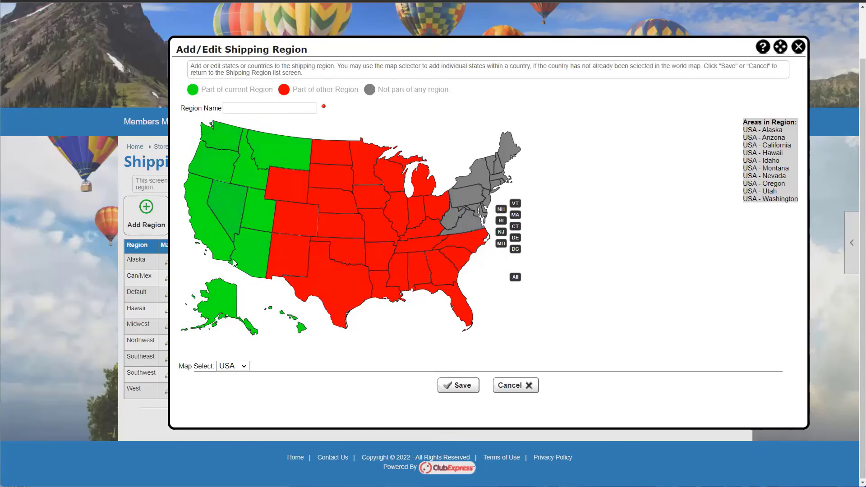
{"action": "left_click", "coordinate": [241, 108]}
{"action": "type", "text": "Western"}
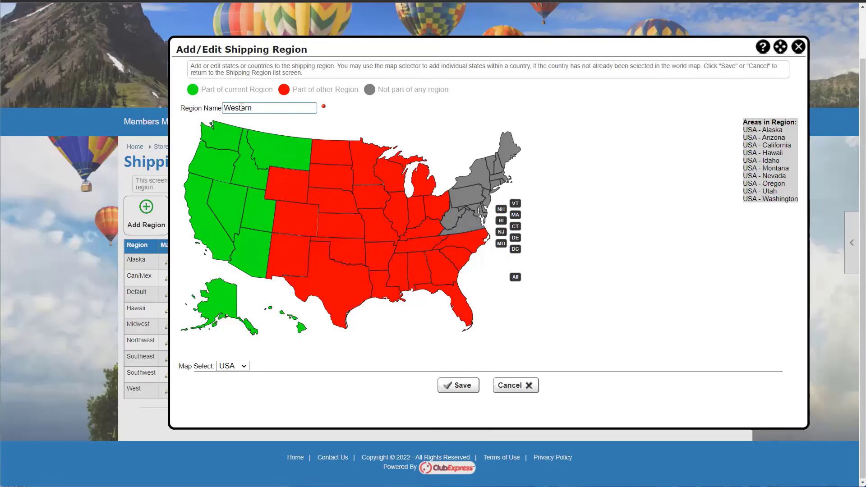
{"action": "left_click", "coordinate": [457, 385]}
{"action": "left_click", "coordinate": [477, 123]}
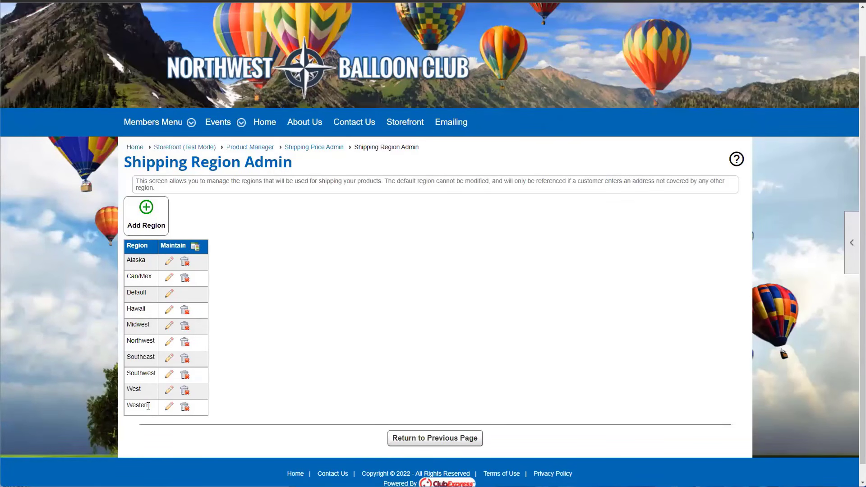
{"action": "double_click", "coordinate": [148, 406]}
{"action": "left_click", "coordinate": [146, 415]}
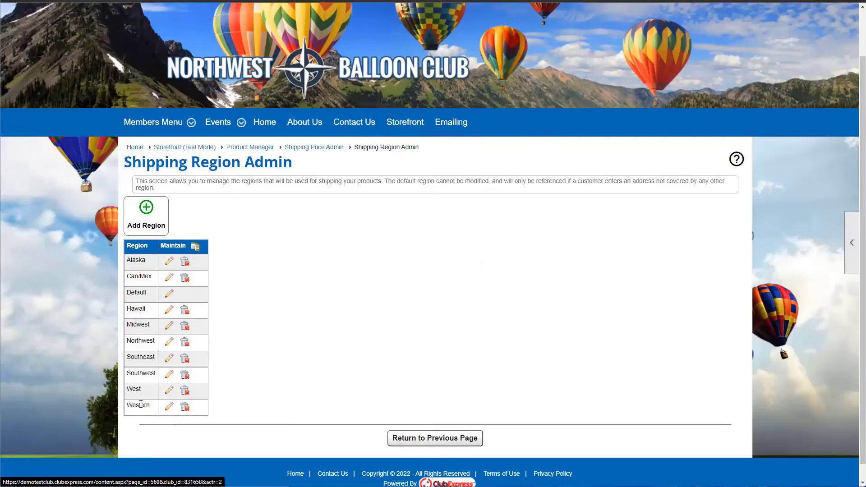
- Return to the shipping price administration and open the pricing of the Western region for editing
{"action": "left_click", "coordinate": [454, 440]}
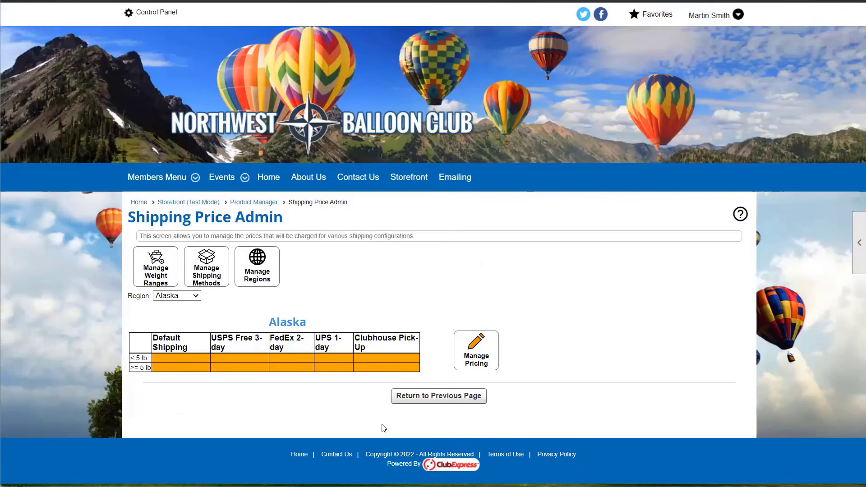
{"action": "left_click", "coordinate": [176, 297]}
{"action": "left_click", "coordinate": [180, 394]}
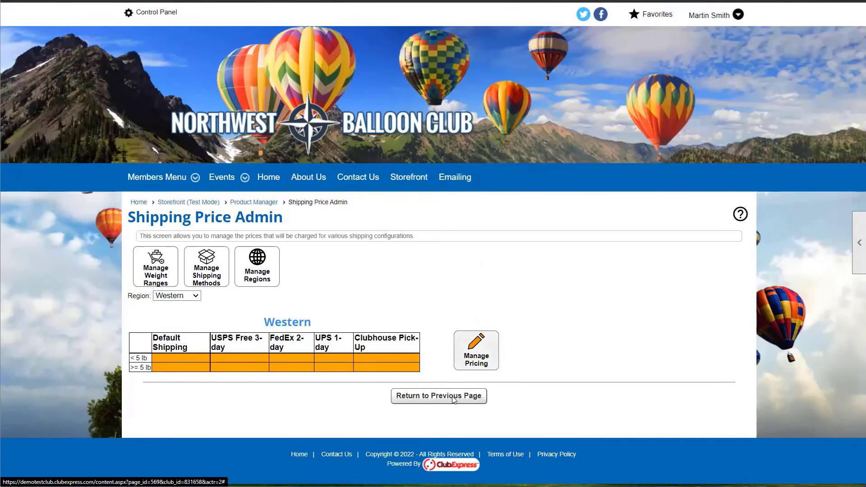
{"action": "left_click", "coordinate": [492, 349]}
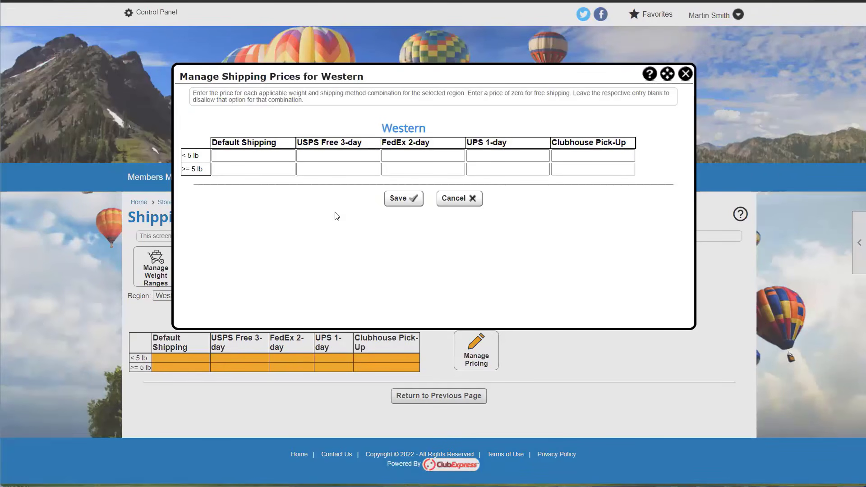
- Set the Western region's Clubhouse Pick-Up price to 0 for both the < 5 lb and >= 5 lb weight ranges
{"action": "left_click", "coordinate": [593, 156]}
{"action": "type", "text": "0"}
{"action": "key", "text": "Tab"}
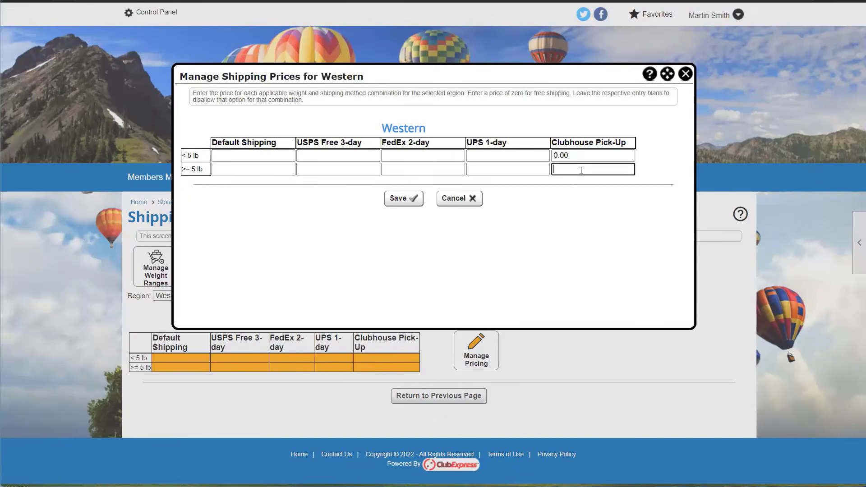
{"action": "type", "text": "0"}
{"action": "left_click", "coordinate": [510, 230]}
{"action": "left_click_drag", "start_coordinate": [382, 129], "coordinate": [445, 131]}
- Set the Western region's UPS 1-day price to 5.00 for < 5 lb and 20.00 for >= 5 lb, and save the prices
{"action": "left_click", "coordinate": [489, 153]}
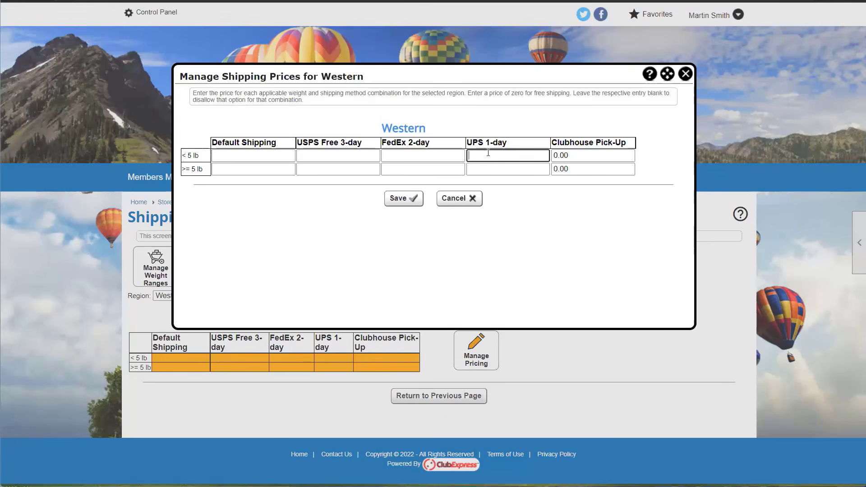
{"action": "left_click", "coordinate": [533, 228]}
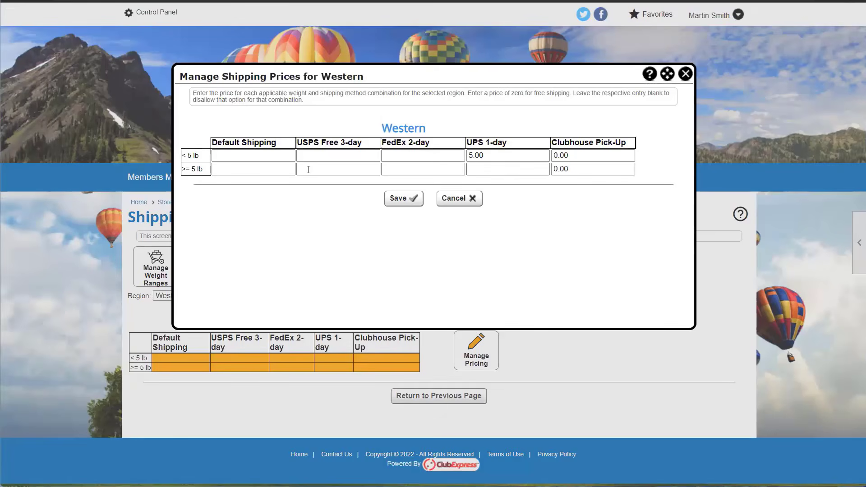
{"action": "left_click", "coordinate": [481, 170]}
{"action": "type", "text": "20"}
{"action": "left_click", "coordinate": [526, 223]}
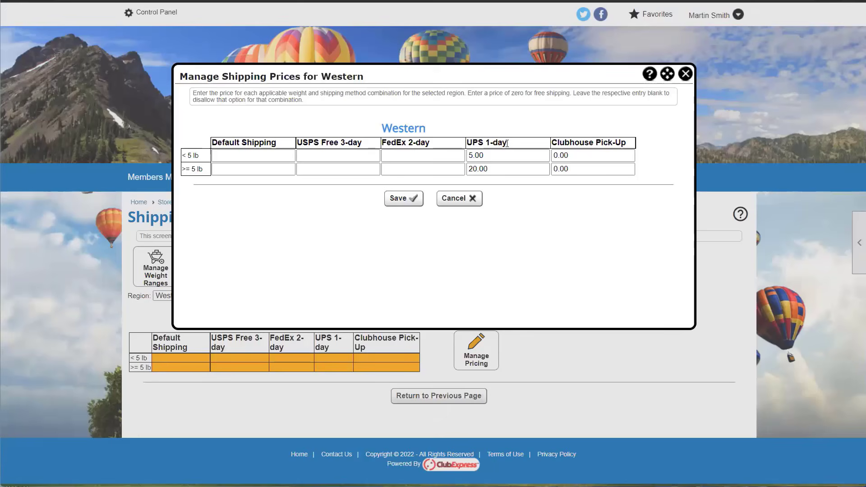
{"action": "left_click_drag", "start_coordinate": [512, 144], "coordinate": [469, 144]}
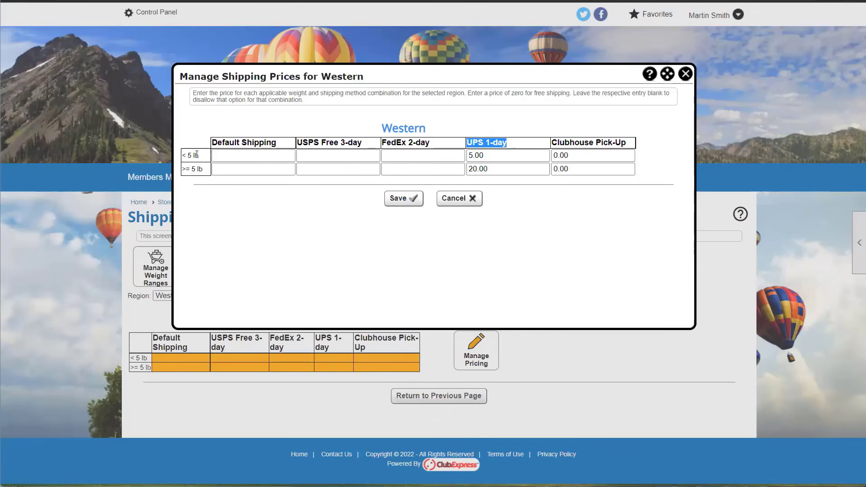
{"action": "left_click_drag", "start_coordinate": [204, 156], "coordinate": [183, 159]}
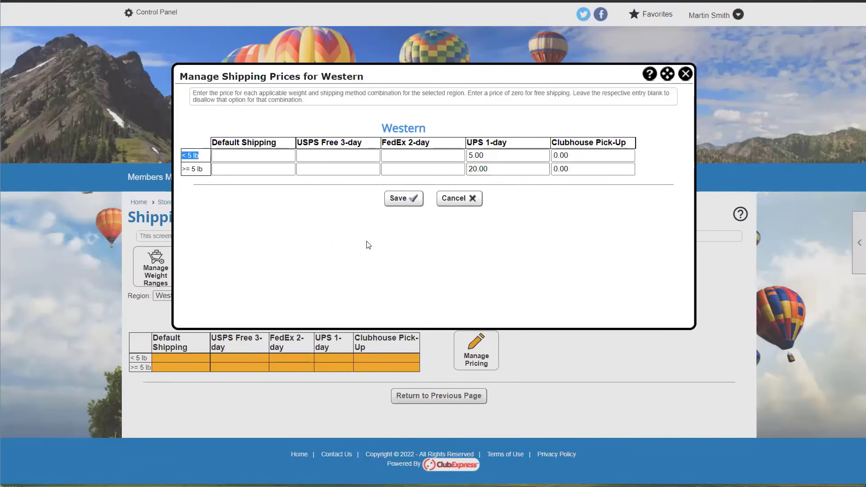
{"action": "left_click", "coordinate": [402, 198]}
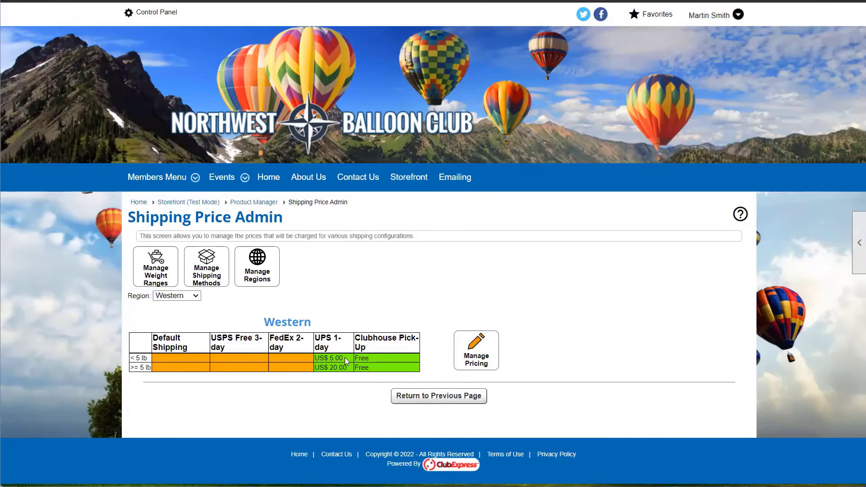
- Review the Western region's price table for the UPS 1-day and Clubhouse Pick-Up methods
{"action": "left_click_drag", "start_coordinate": [347, 361], "coordinate": [315, 358]}
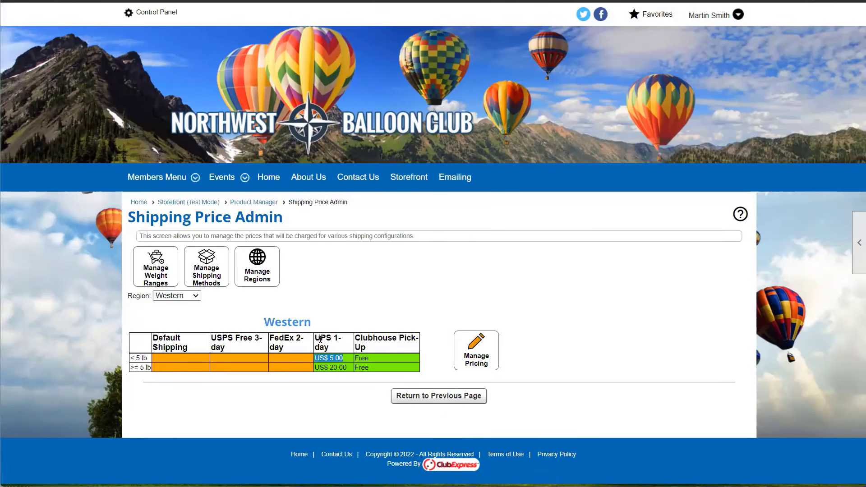
{"action": "left_click_drag", "start_coordinate": [311, 322], "coordinate": [264, 322]}
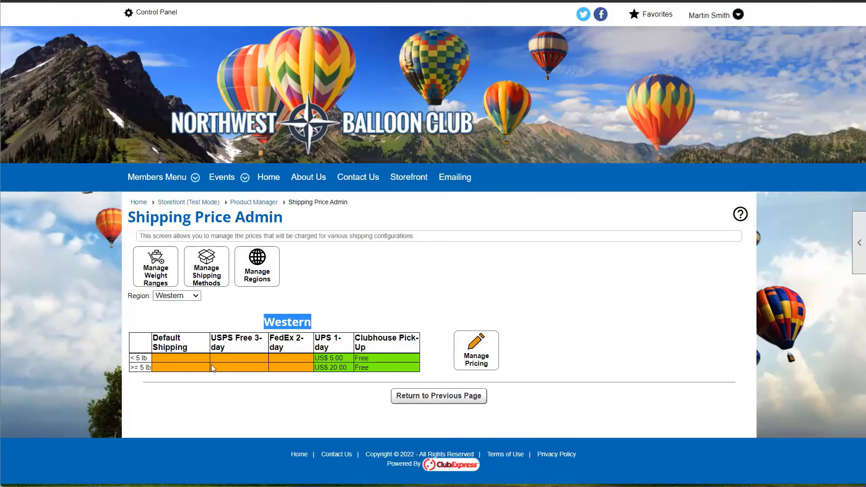
{"action": "left_click_drag", "start_coordinate": [349, 359], "coordinate": [310, 357]}
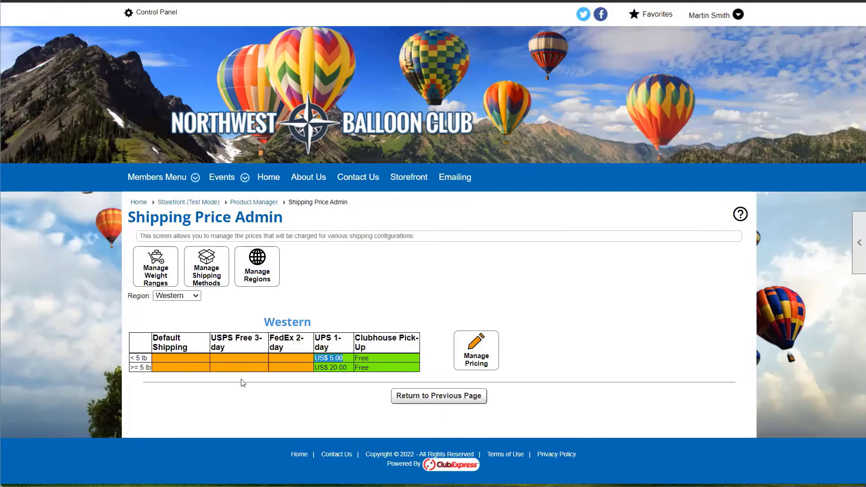
{"action": "left_click", "coordinate": [352, 379]}
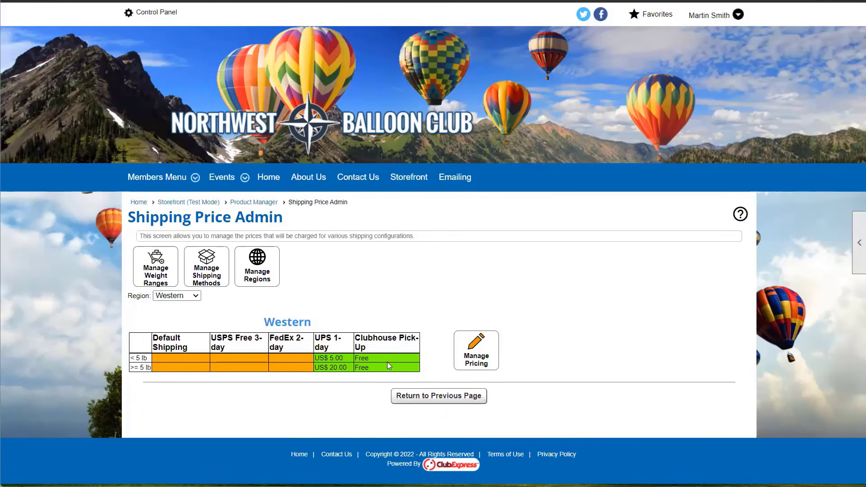
{"action": "left_click_drag", "start_coordinate": [370, 367], "coordinate": [354, 373]}
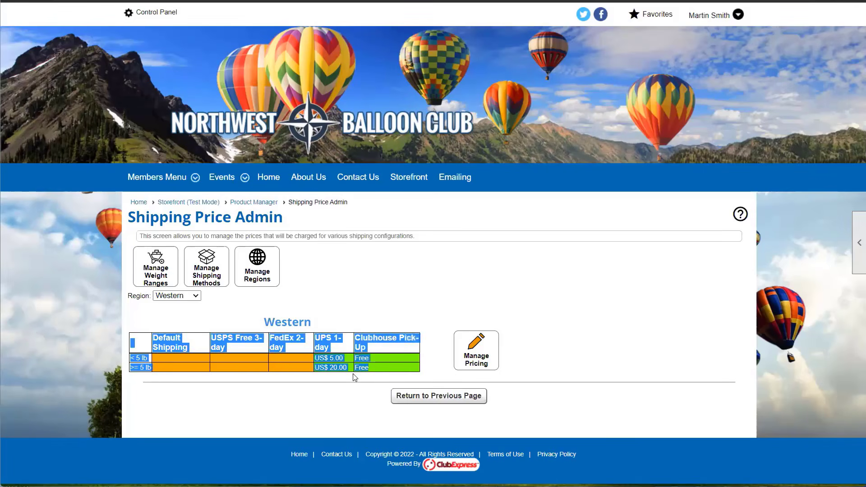
{"action": "left_click", "coordinate": [355, 394]}
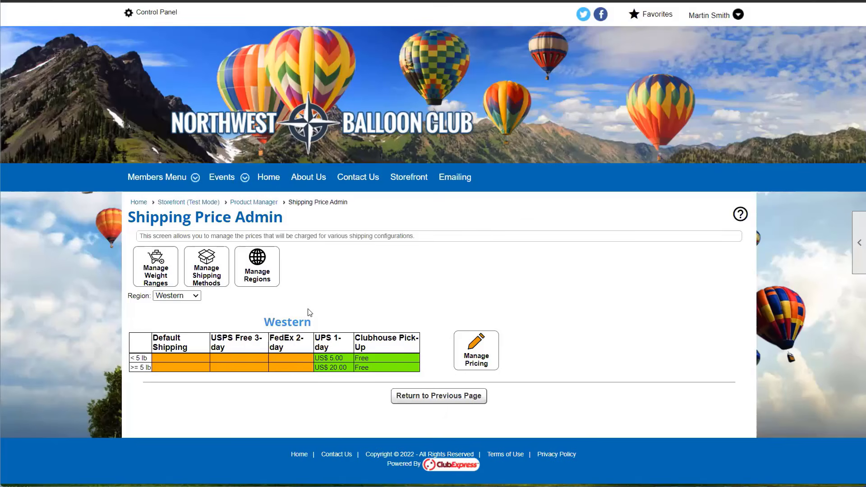
- Look through the shipping price tables of other regions, including Default and Alaska, checking the UPS 1-day and USPS Free 3-day columns
{"action": "left_click", "coordinate": [191, 298]}
{"action": "left_click", "coordinate": [186, 306]}
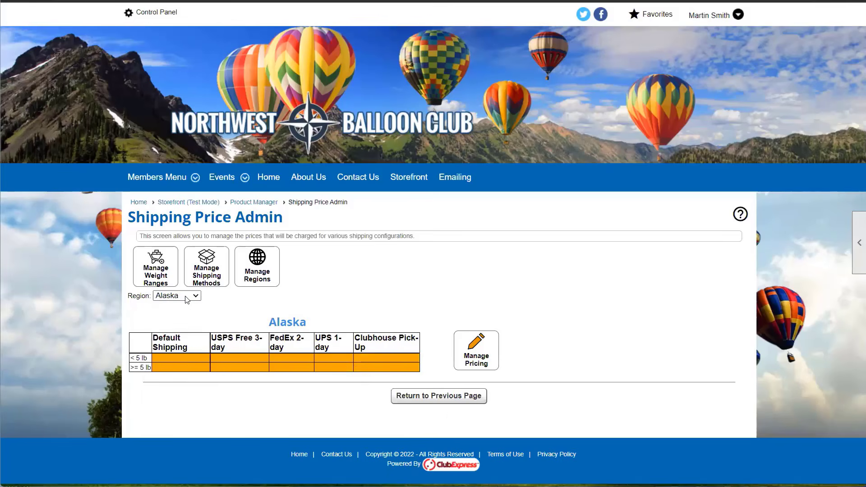
{"action": "left_click", "coordinate": [185, 296]}
{"action": "left_click", "coordinate": [184, 316]}
{"action": "left_click", "coordinate": [182, 299]}
{"action": "left_click", "coordinate": [180, 325]}
{"action": "left_click_drag", "start_coordinate": [336, 352], "coordinate": [317, 335]}
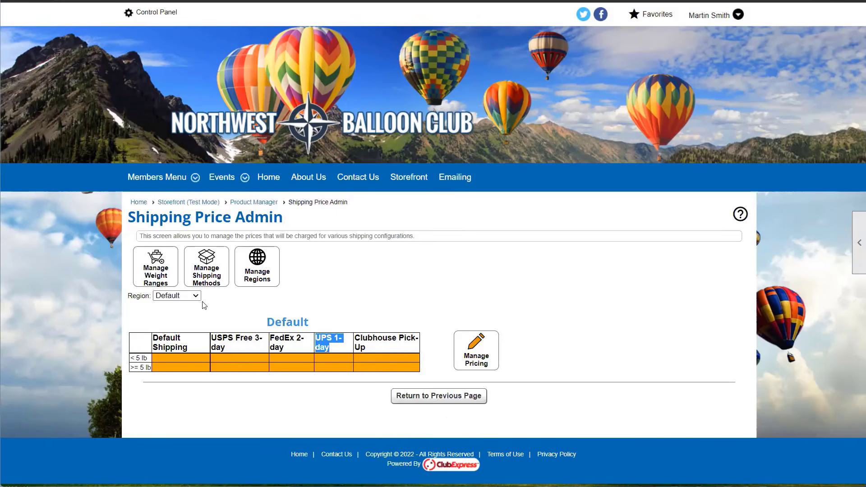
{"action": "left_click", "coordinate": [177, 296]}
{"action": "left_click", "coordinate": [177, 306]}
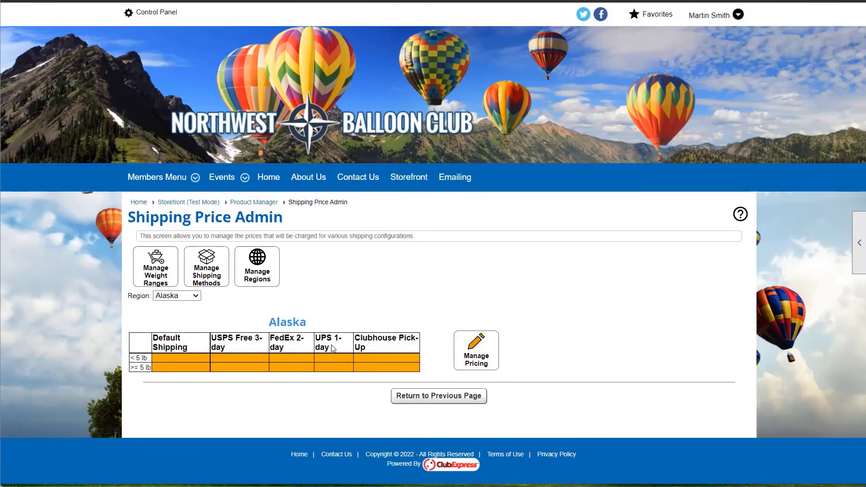
{"action": "left_click_drag", "start_coordinate": [327, 357], "coordinate": [317, 335]}
{"action": "left_click_drag", "start_coordinate": [211, 338], "coordinate": [253, 350]}
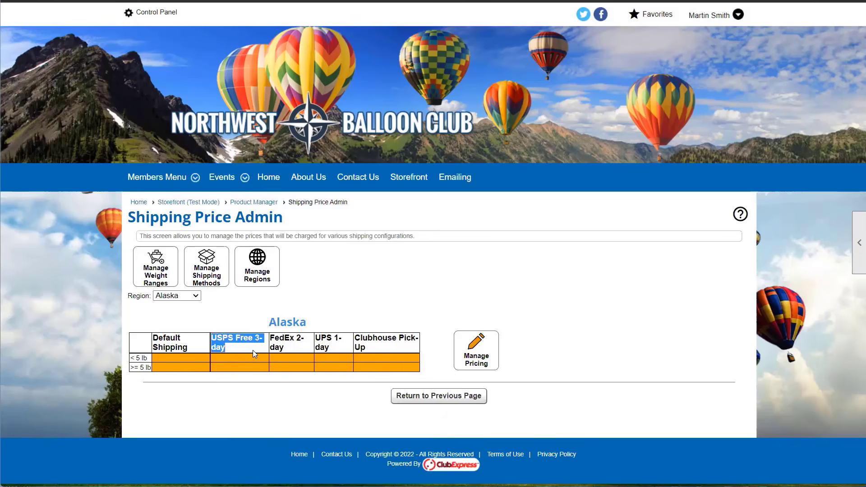
{"action": "left_click", "coordinate": [477, 360]}
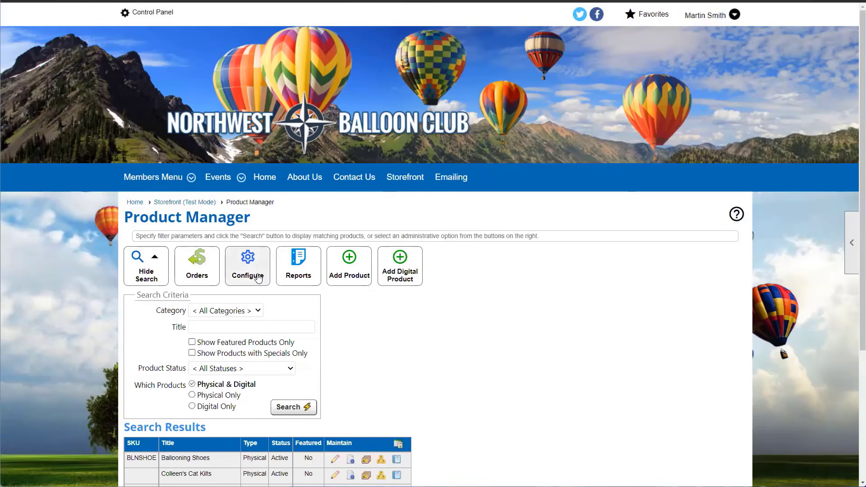
- Open the product color configuration, look over the list of colors, and return to the Product Manager
{"action": "left_click", "coordinate": [259, 281]}
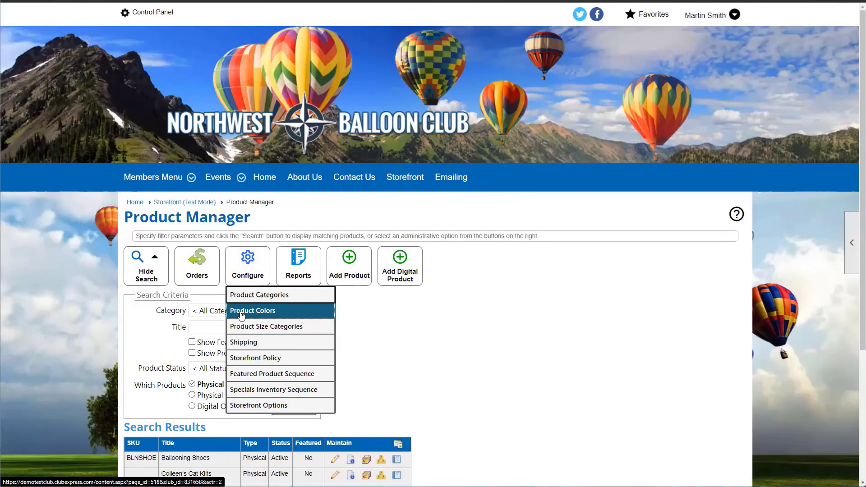
{"action": "left_click", "coordinate": [276, 313]}
{"action": "scroll", "coordinate": [271, 360], "scroll_direction": "down", "scroll_amount": 1}
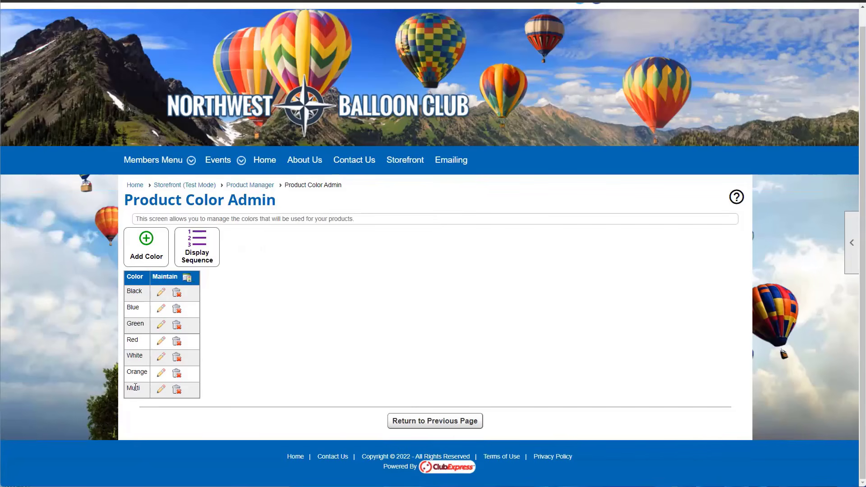
{"action": "left_click_drag", "start_coordinate": [126, 339], "coordinate": [139, 341]}
{"action": "left_click", "coordinate": [141, 389]}
{"action": "left_click", "coordinate": [399, 420]}
- Open the product size categories and view the Youth category's edit form without changing it
{"action": "scroll", "coordinate": [402, 406], "scroll_direction": "down", "scroll_amount": 1}
{"action": "left_click", "coordinate": [250, 226]}
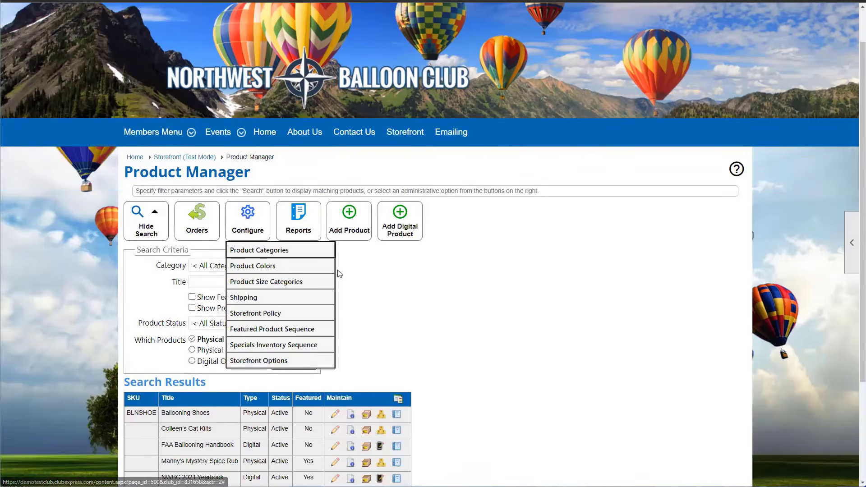
{"action": "left_click", "coordinate": [249, 282]}
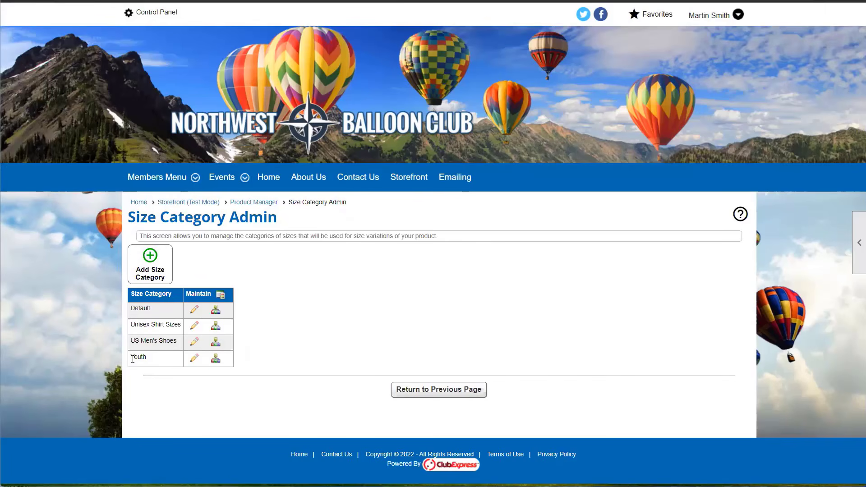
{"action": "left_click_drag", "start_coordinate": [133, 360], "coordinate": [155, 361]}
{"action": "left_click", "coordinate": [155, 361]}
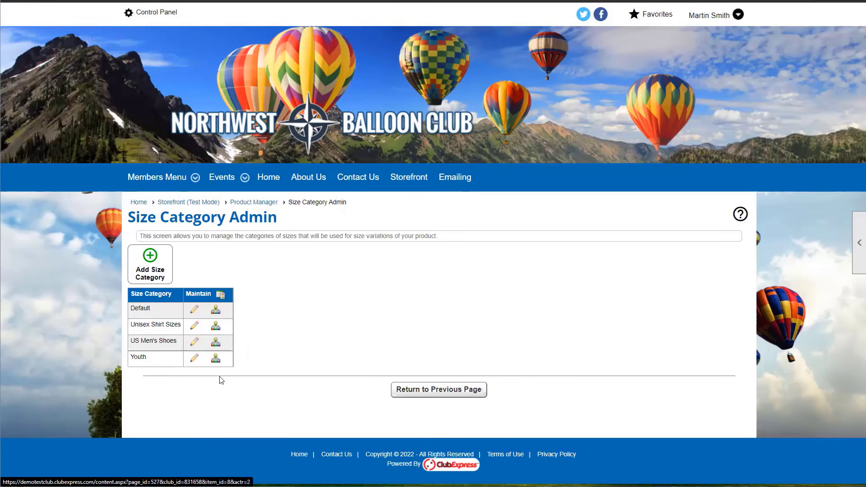
{"action": "left_click", "coordinate": [195, 359]}
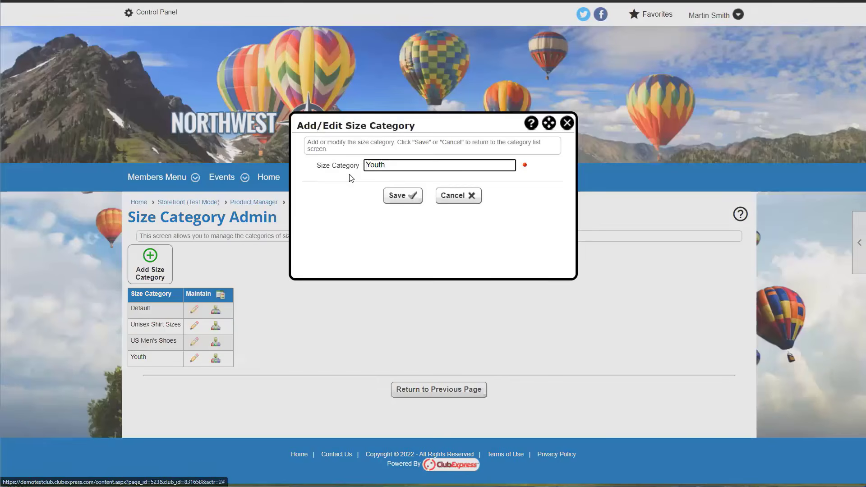
{"action": "left_click", "coordinate": [567, 123]}
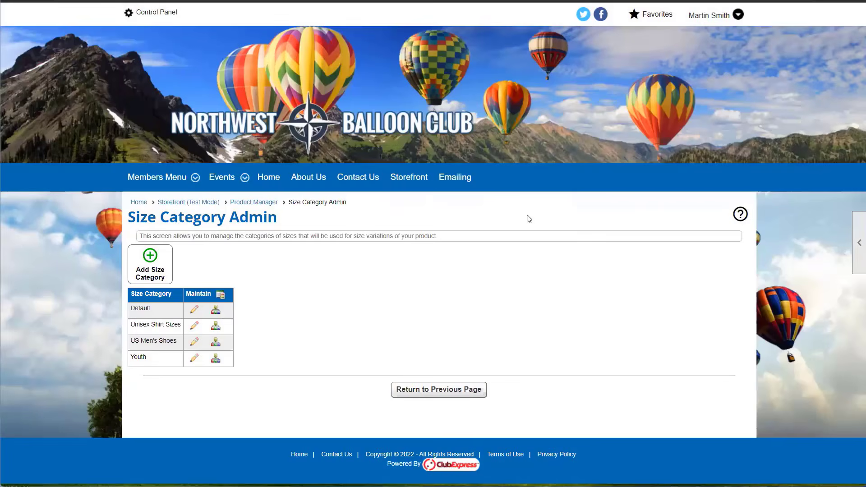
- Open the list of sizes in the Youth category and view the form for adding a size without saving anything
{"action": "left_click", "coordinate": [216, 359]}
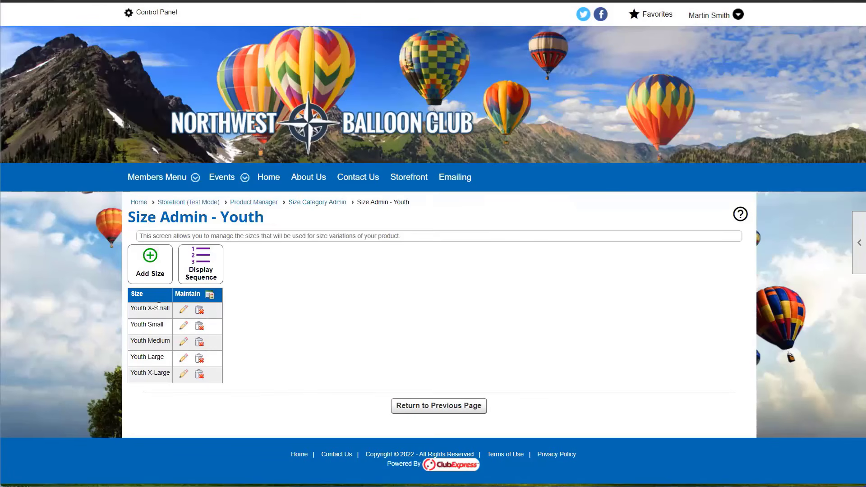
{"action": "left_click", "coordinate": [151, 264]}
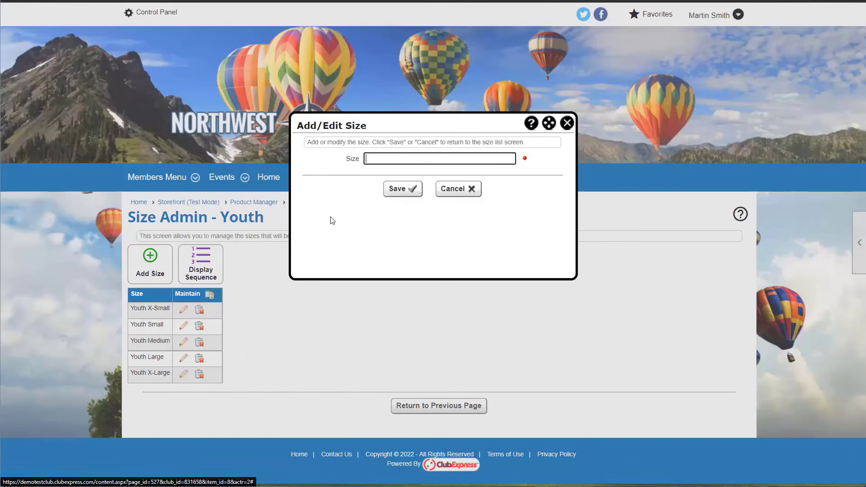
{"action": "left_click", "coordinate": [566, 125]}
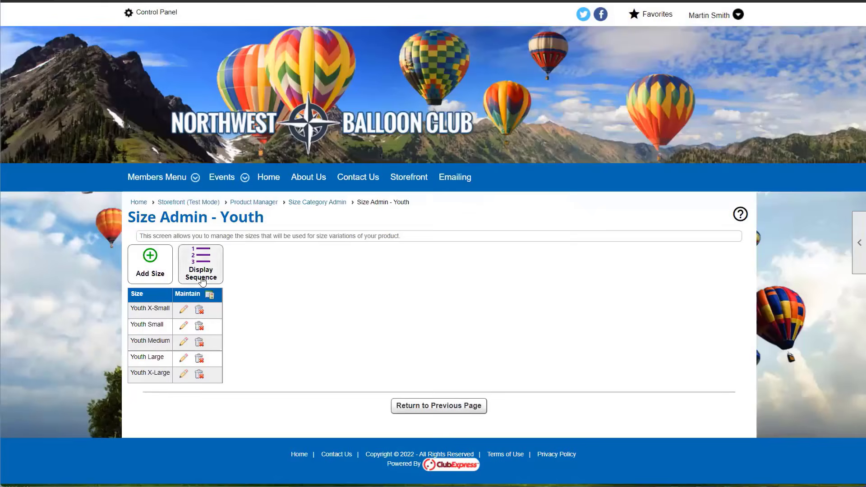
- View the edit forms of Youth X-Small and Youth Small without changing them, and return to the size categories
{"action": "left_click", "coordinate": [183, 310]}
{"action": "left_click", "coordinate": [566, 124]}
{"action": "left_click", "coordinate": [184, 326]}
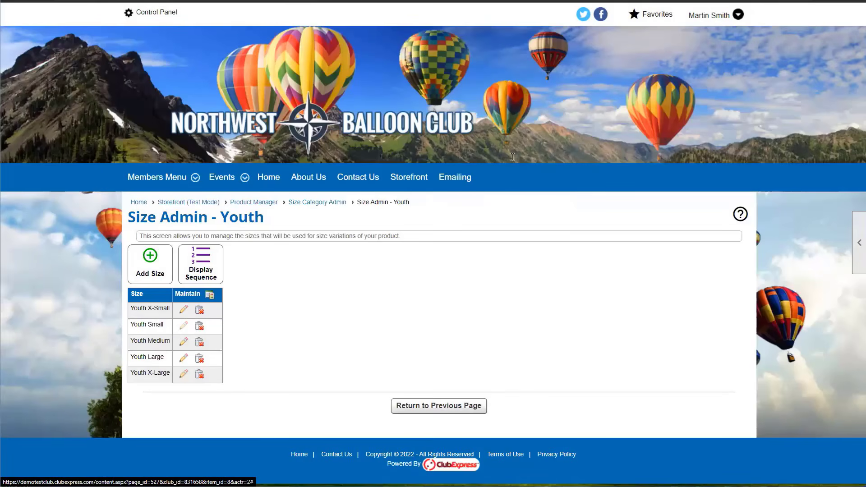
{"action": "left_click", "coordinate": [565, 124]}
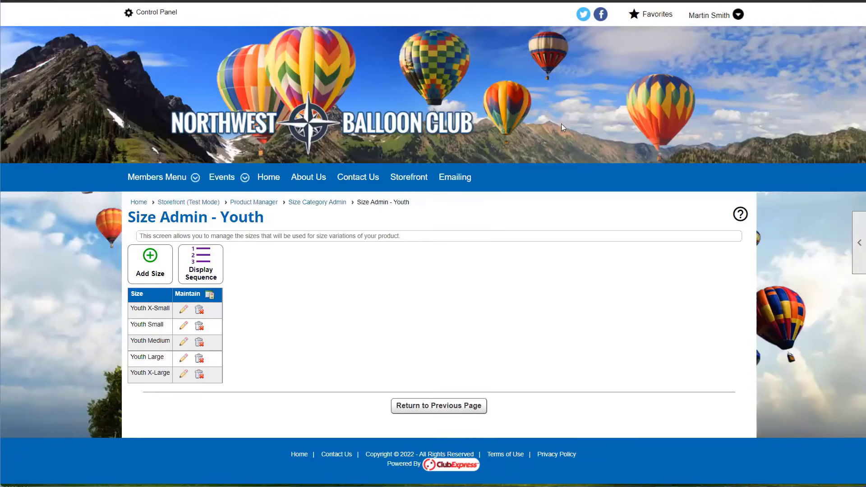
{"action": "left_click", "coordinate": [401, 407]}
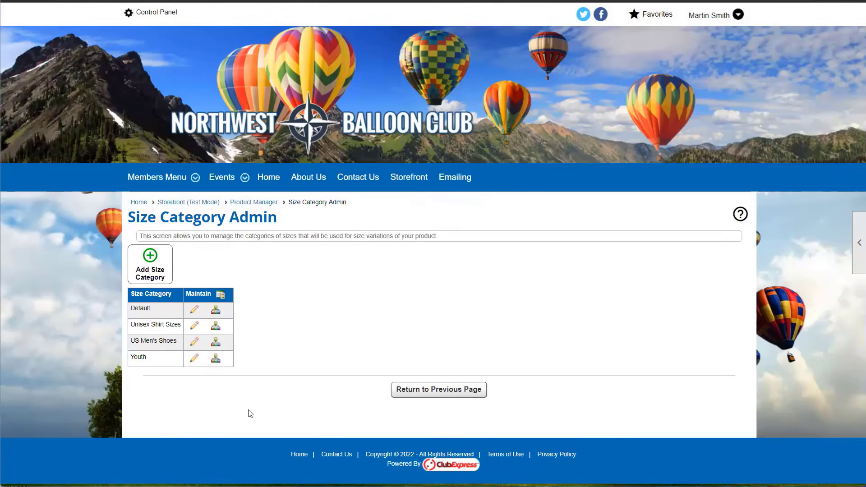
- Open the list of sizes in the US Men's Shoes category and view size 8's edit form without changing it
{"action": "left_click_drag", "start_coordinate": [130, 344], "coordinate": [179, 346]}
{"action": "left_click", "coordinate": [216, 343]}
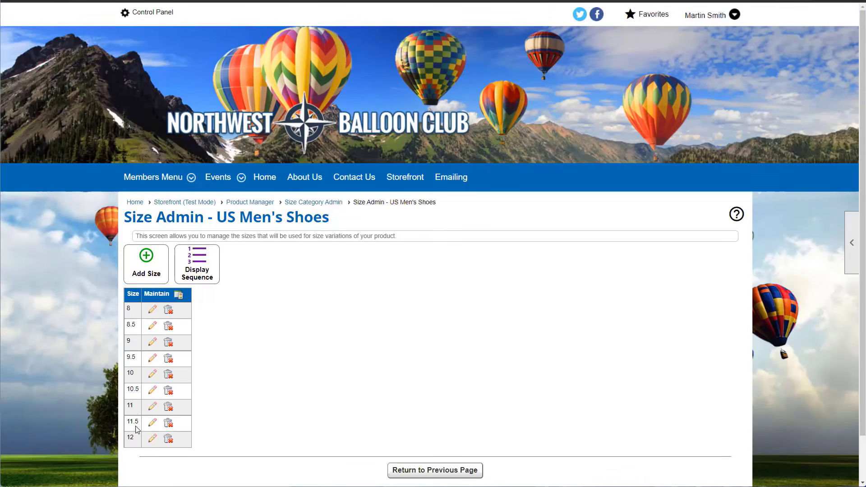
{"action": "left_click", "coordinate": [153, 309]}
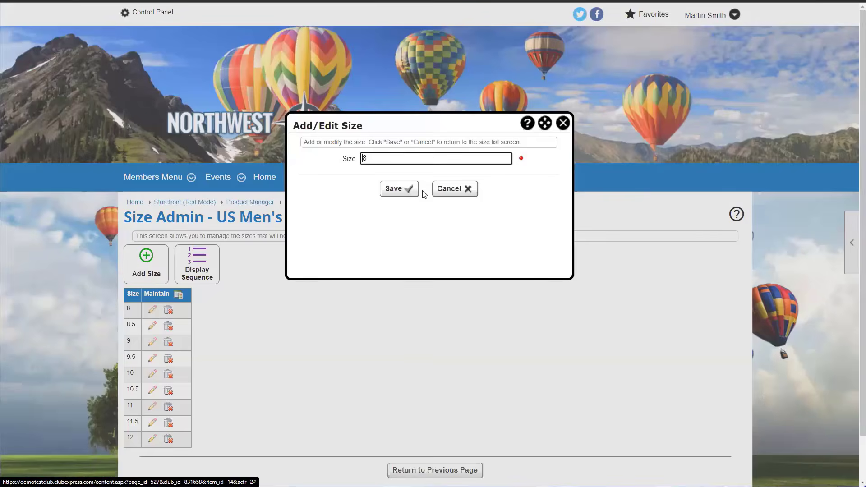
{"action": "left_click", "coordinate": [564, 124]}
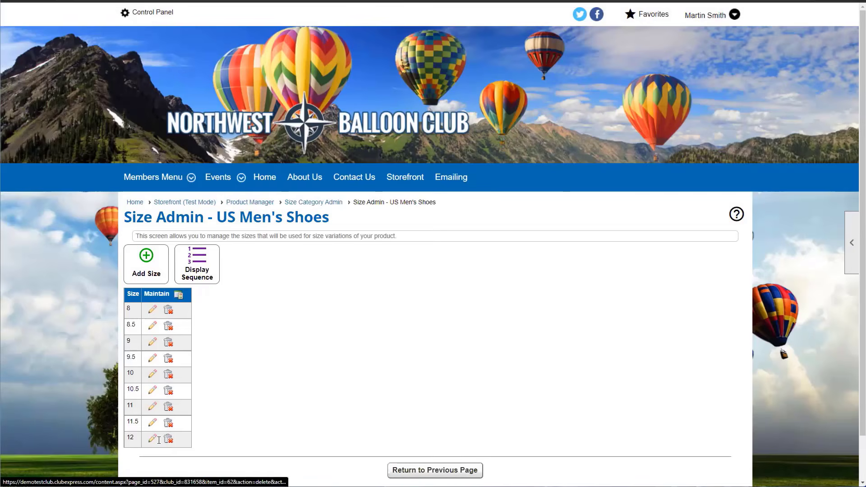
- Rename size 12 in the US Men's Shoes category as 12 W, save it, and return to the Product Manager
{"action": "left_click", "coordinate": [153, 439]}
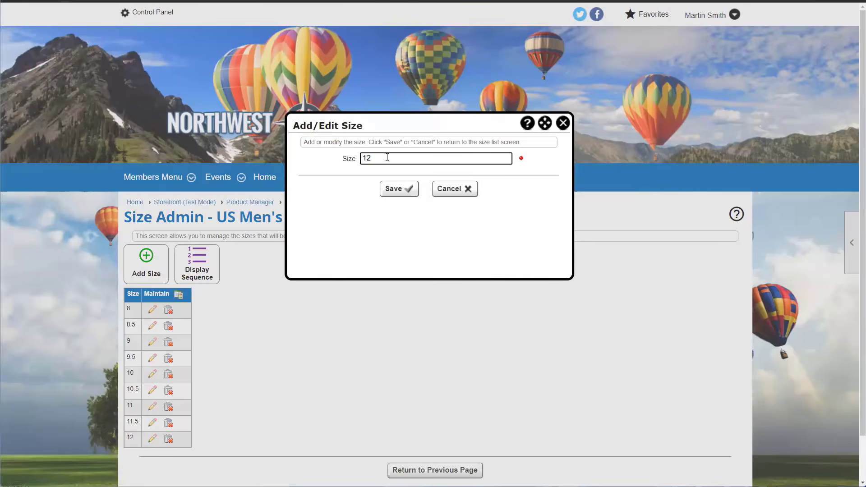
{"action": "type", "text": "W"}
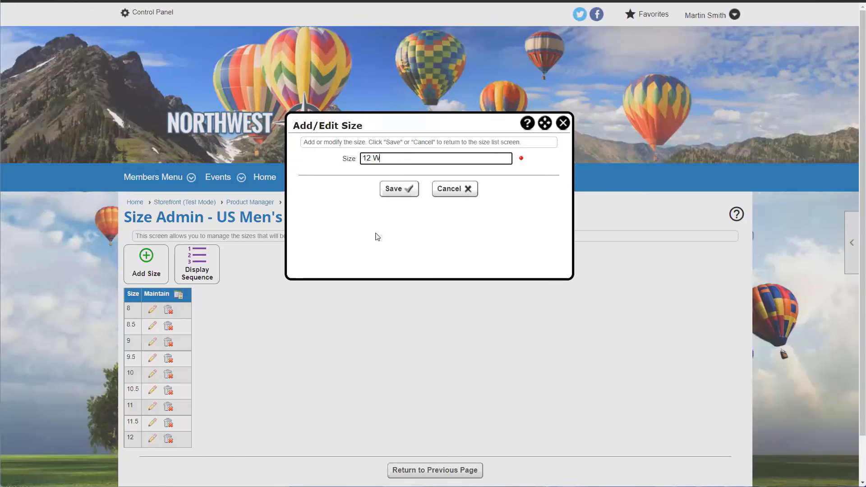
{"action": "left_click", "coordinate": [388, 189]}
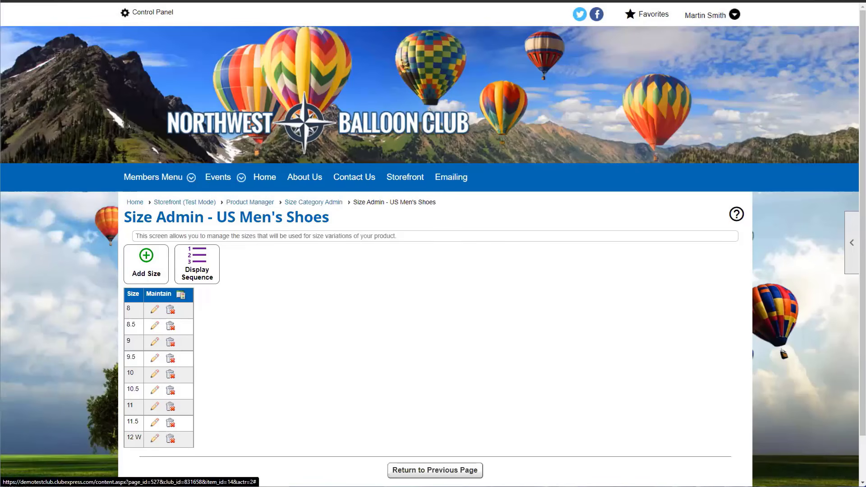
{"action": "left_click", "coordinate": [435, 470]}
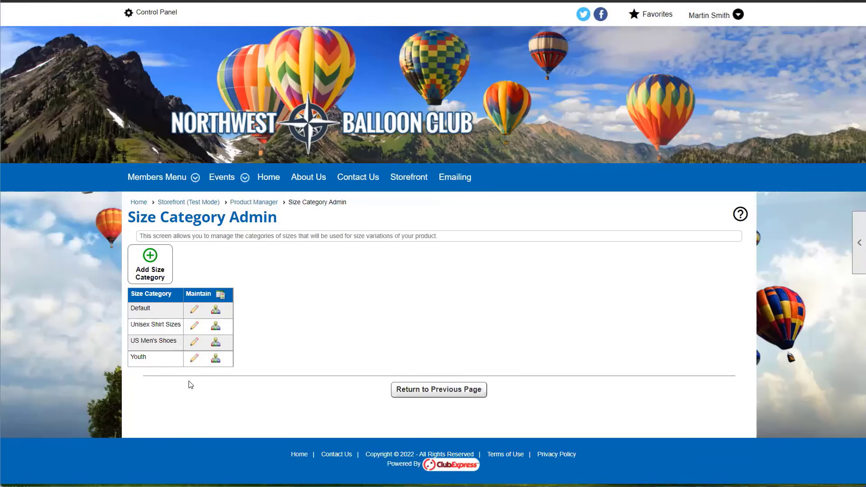
{"action": "left_click", "coordinate": [394, 390]}
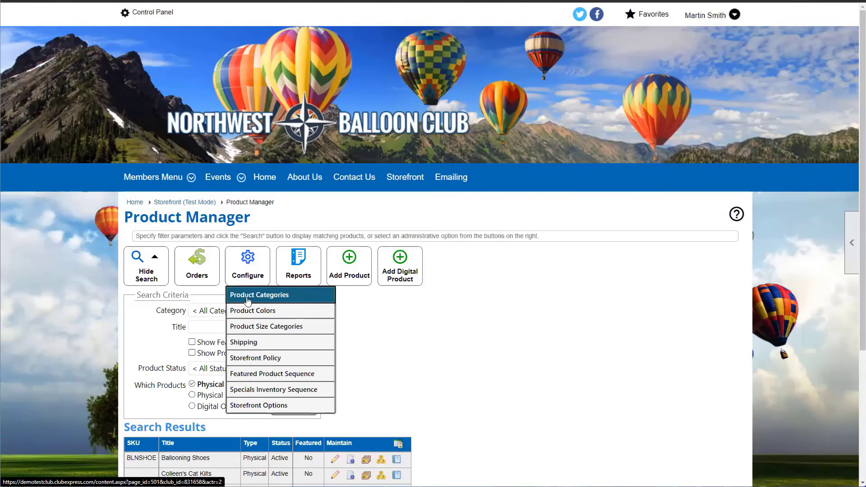
- Open the product categories configuration, look over the list of categories, and return to the Product Manager
{"action": "left_click", "coordinate": [274, 300]}
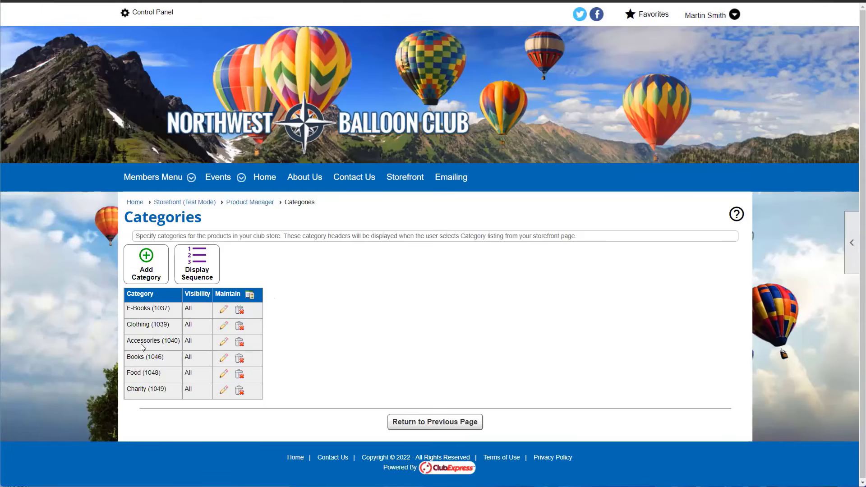
{"action": "left_click_drag", "start_coordinate": [161, 341], "coordinate": [129, 326]}
{"action": "left_click", "coordinate": [155, 341]}
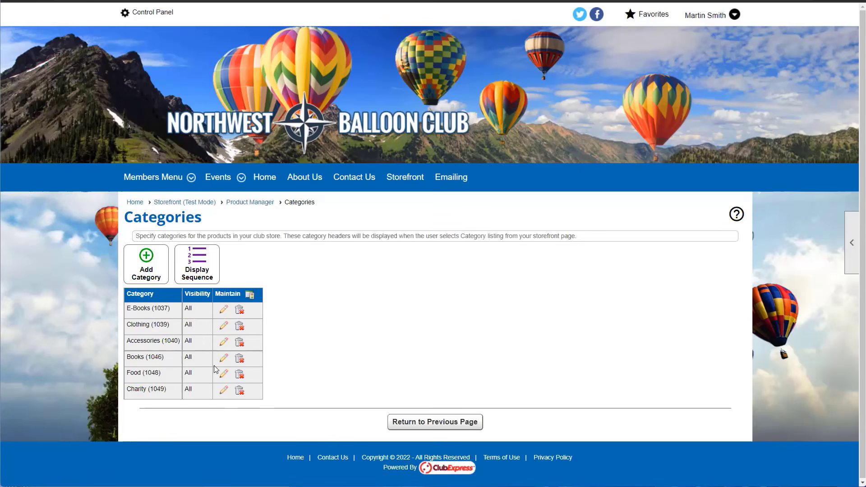
{"action": "left_click", "coordinate": [408, 422]}
- Open the form for adding a physical product, look through its fields, and cancel it without saving
{"action": "scroll", "coordinate": [404, 406], "scroll_direction": "down", "scroll_amount": 2}
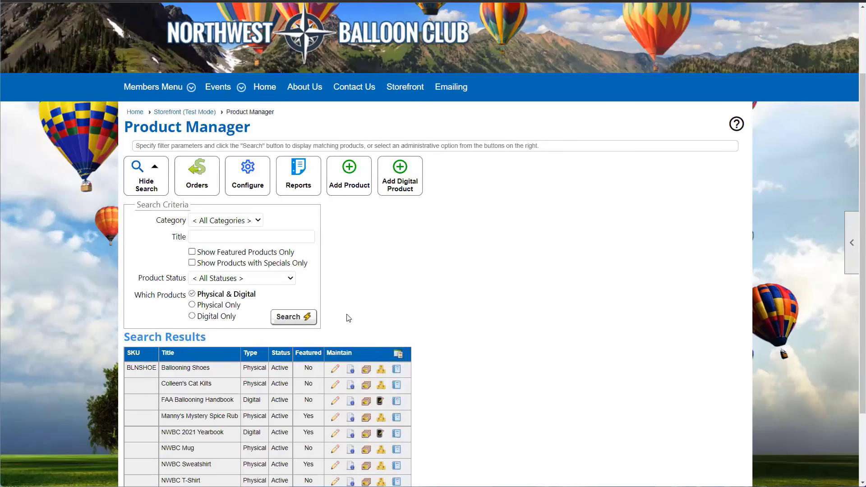
{"action": "left_click", "coordinate": [258, 193]}
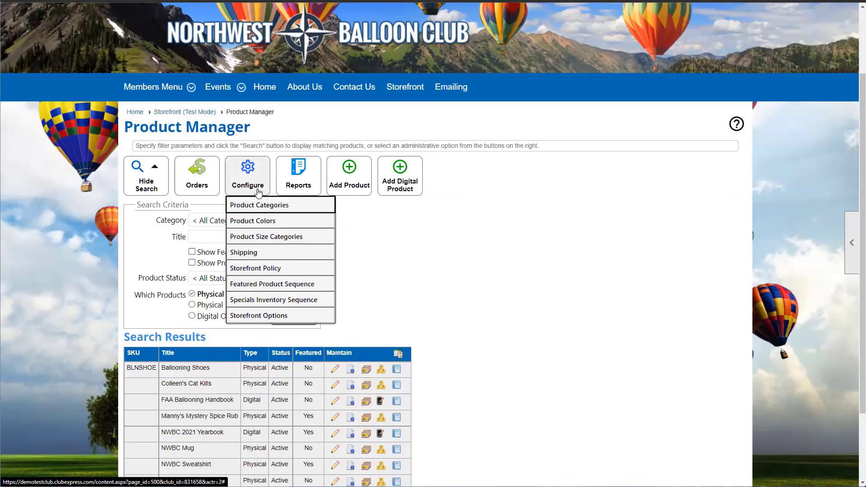
{"action": "left_click", "coordinate": [415, 237]}
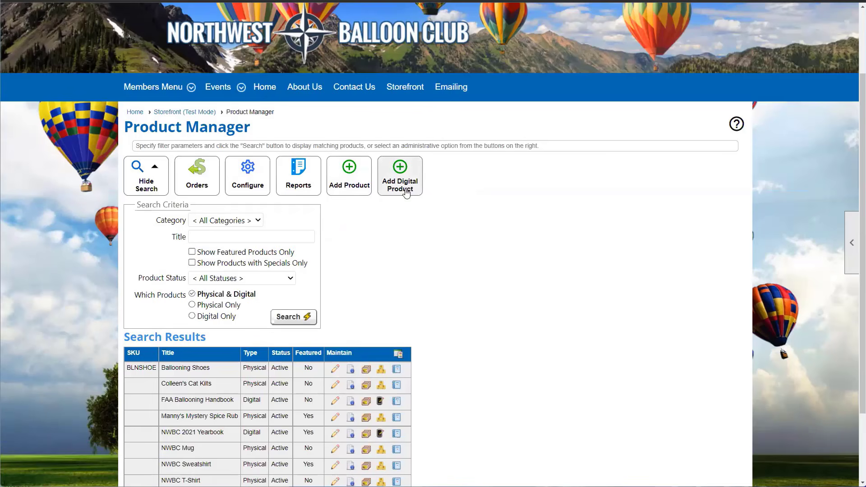
{"action": "left_click", "coordinate": [352, 186]}
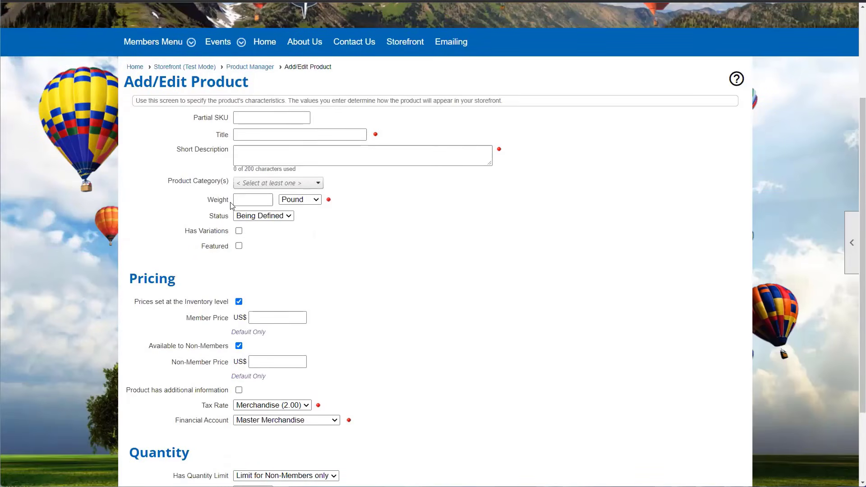
{"action": "scroll", "coordinate": [232, 206], "scroll_direction": "down", "scroll_amount": 1}
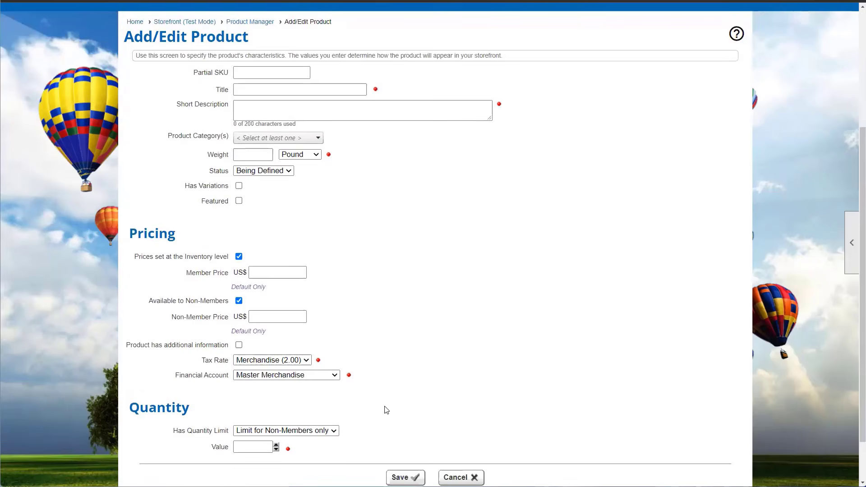
{"action": "left_click", "coordinate": [461, 476]}
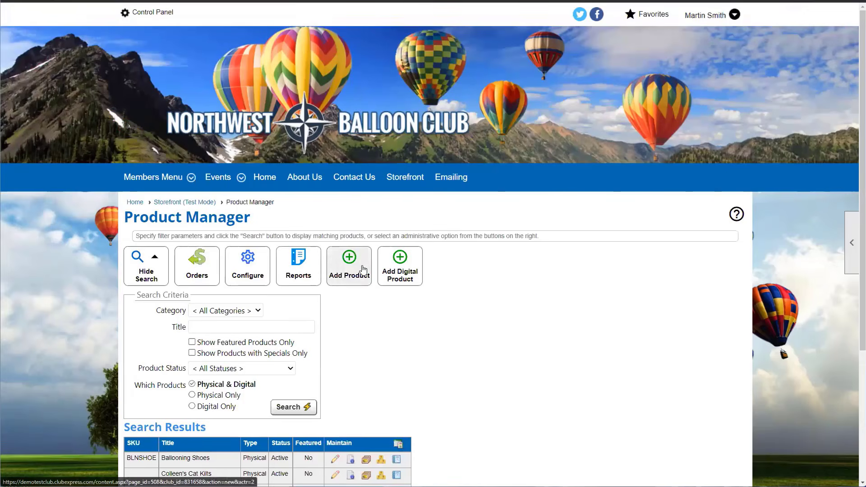
- Open the Ballooning Shoes product for editing and examine its Partial SKU field
{"action": "scroll", "coordinate": [384, 401], "scroll_direction": "down", "scroll_amount": 1}
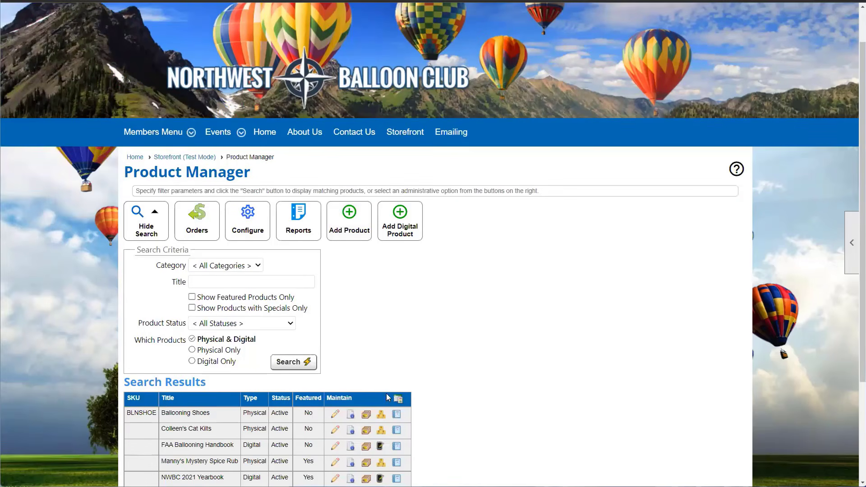
{"action": "left_click", "coordinate": [336, 419]}
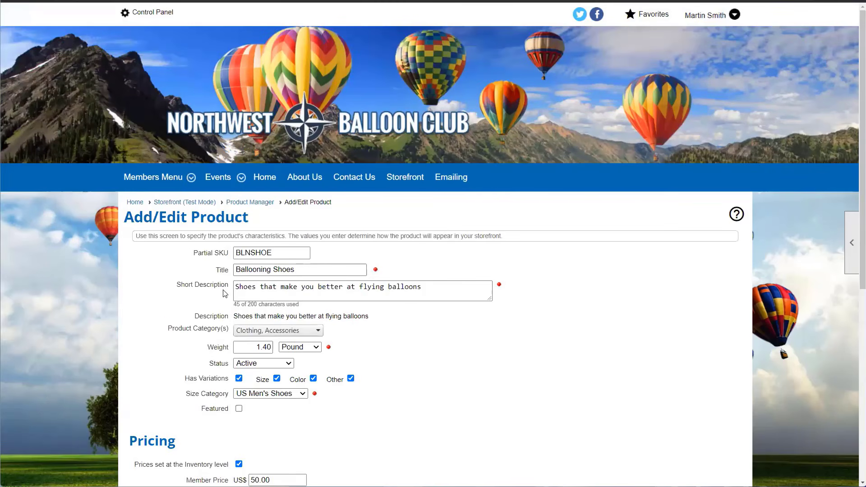
{"action": "left_click", "coordinate": [434, 287]}
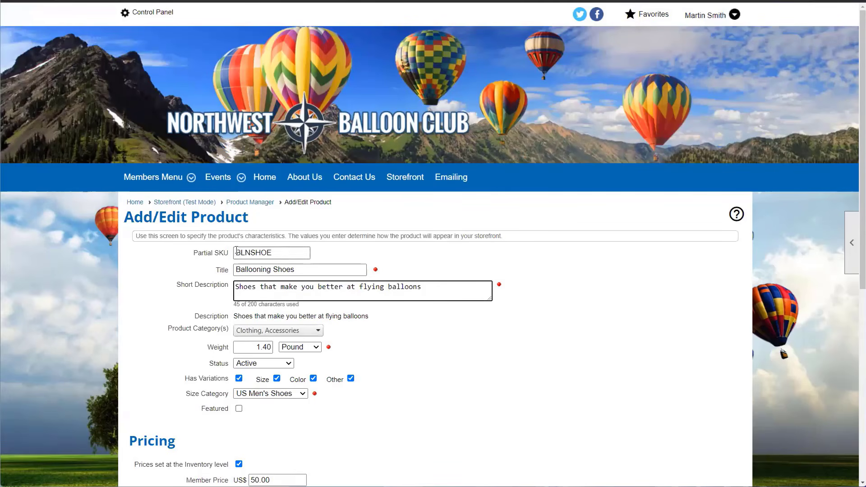
{"action": "left_click_drag", "start_coordinate": [193, 253], "coordinate": [230, 255]}
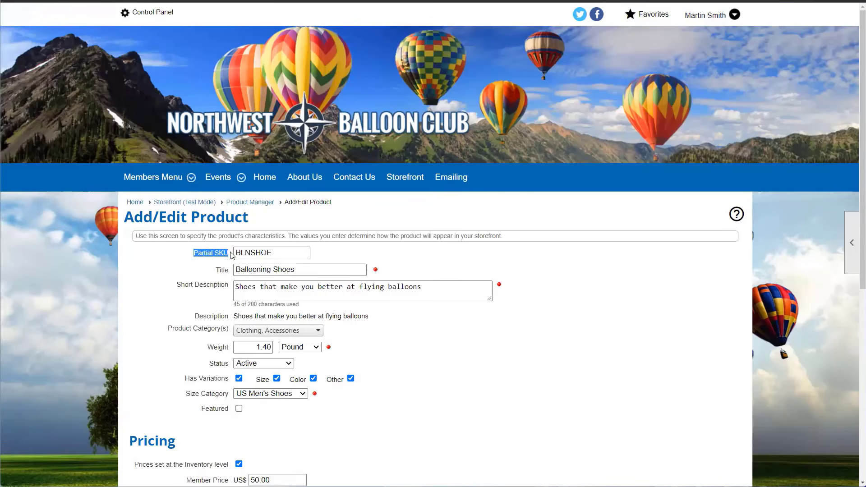
{"action": "left_click", "coordinate": [228, 261]}
{"action": "left_click", "coordinate": [236, 256]}
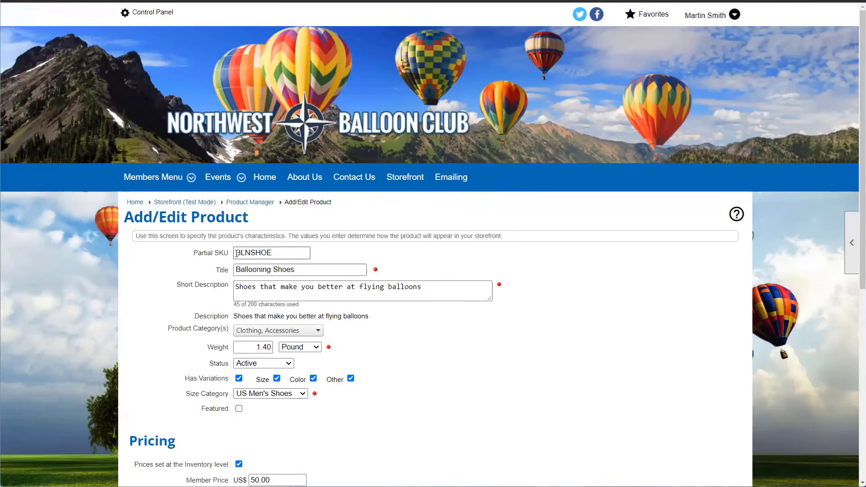
{"action": "left_click_drag", "start_coordinate": [237, 253], "coordinate": [283, 255]}
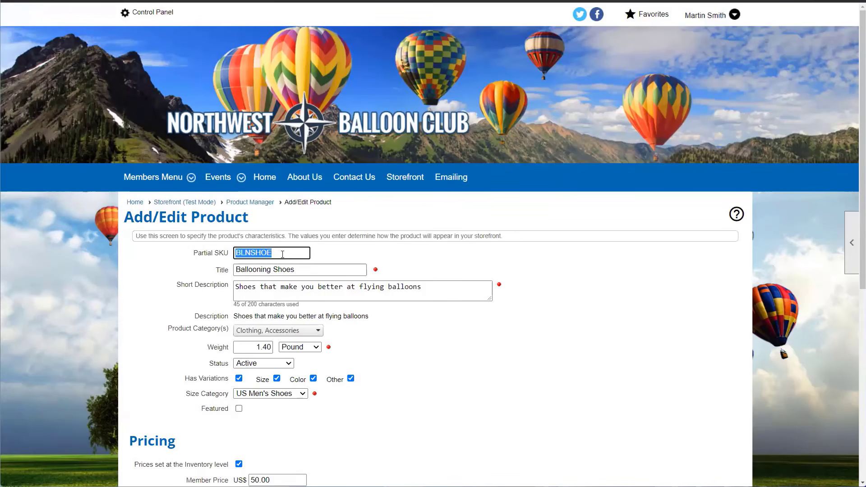
{"action": "left_click", "coordinate": [283, 254]}
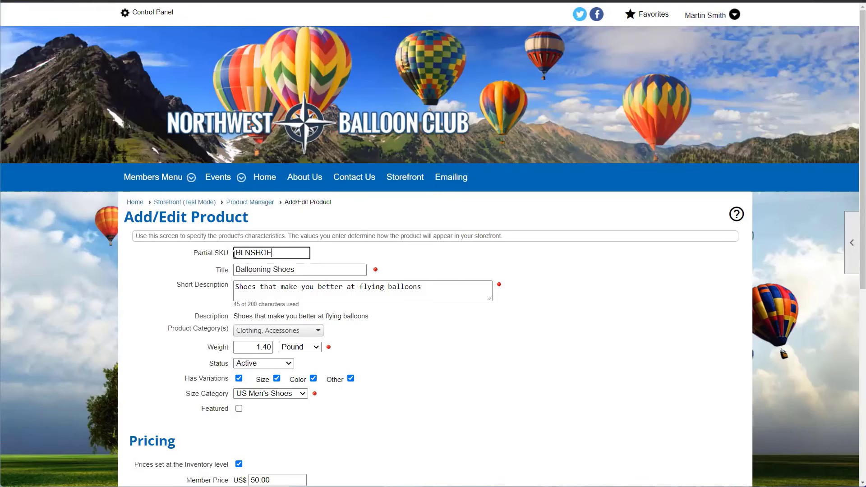
- Examine the product's Title, Partial SKU, Description and Short Description fields without changing them
{"action": "left_click_drag", "start_coordinate": [236, 270], "coordinate": [310, 271]}
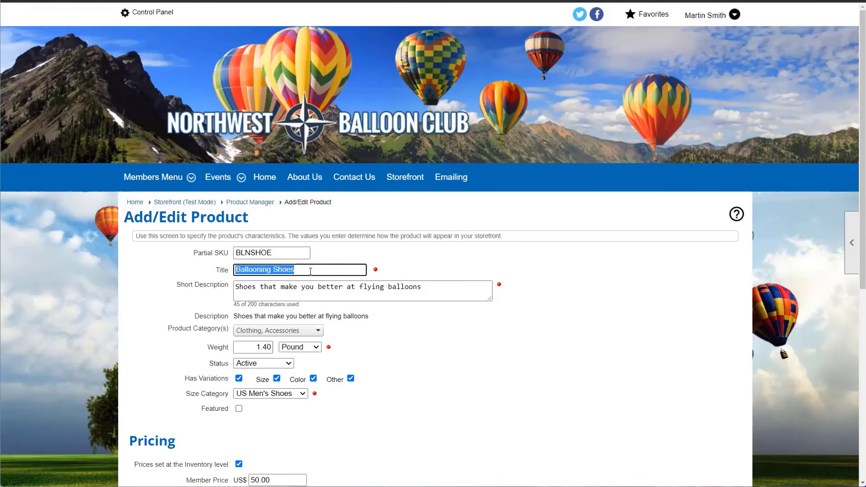
{"action": "left_click_drag", "start_coordinate": [236, 254], "coordinate": [281, 253]}
{"action": "left_click", "coordinate": [247, 255]}
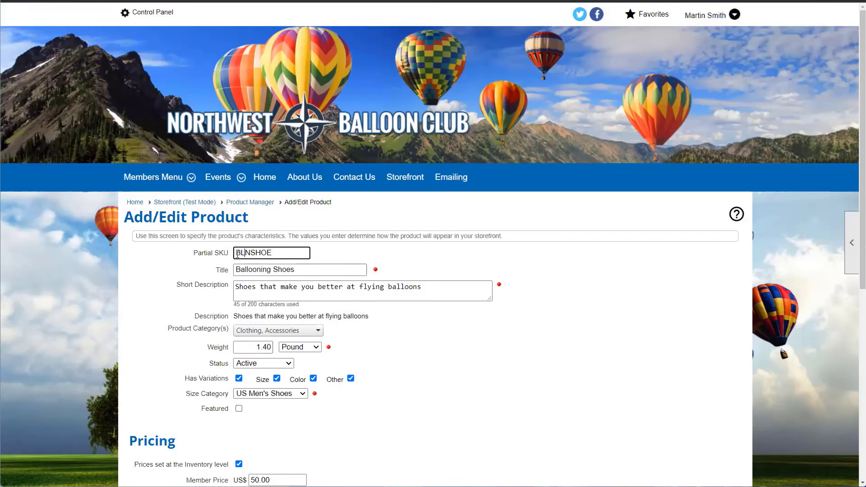
{"action": "scroll", "coordinate": [297, 267], "scroll_direction": "down", "scroll_amount": 1}
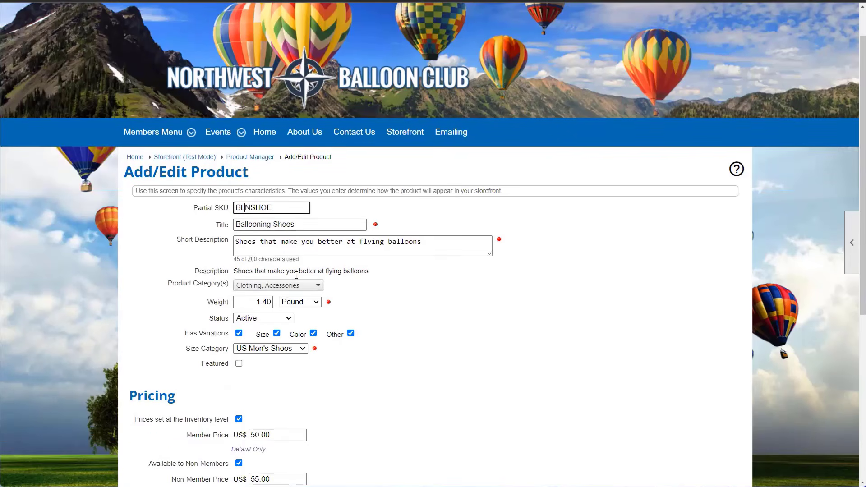
{"action": "scroll", "coordinate": [400, 283], "scroll_direction": "down", "scroll_amount": 1}
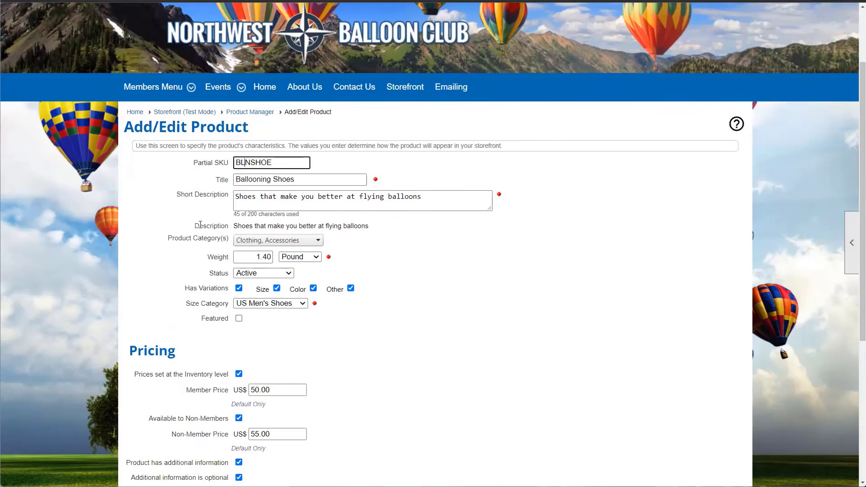
{"action": "left_click_drag", "start_coordinate": [201, 225], "coordinate": [319, 227]}
{"action": "left_click", "coordinate": [374, 230]}
{"action": "left_click", "coordinate": [326, 197]}
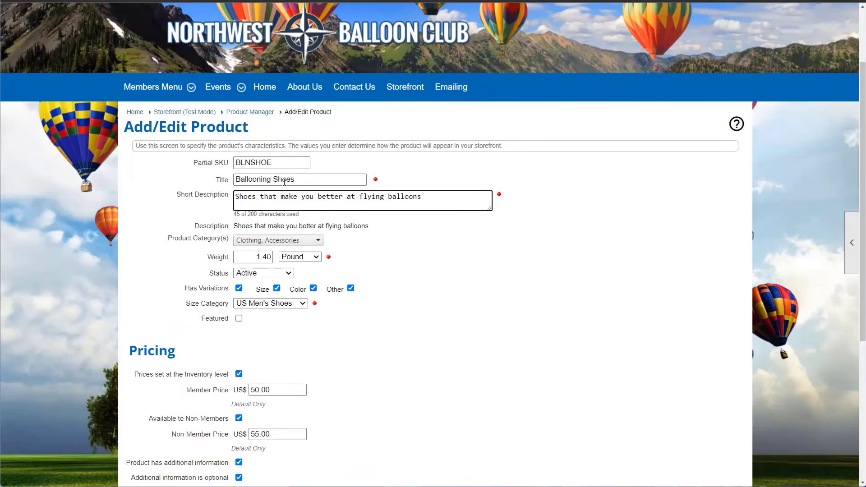
- Try assigning the Books and Food categories to Ballooning Shoes, clear both selections, and close the category list
{"action": "left_click", "coordinate": [318, 242]}
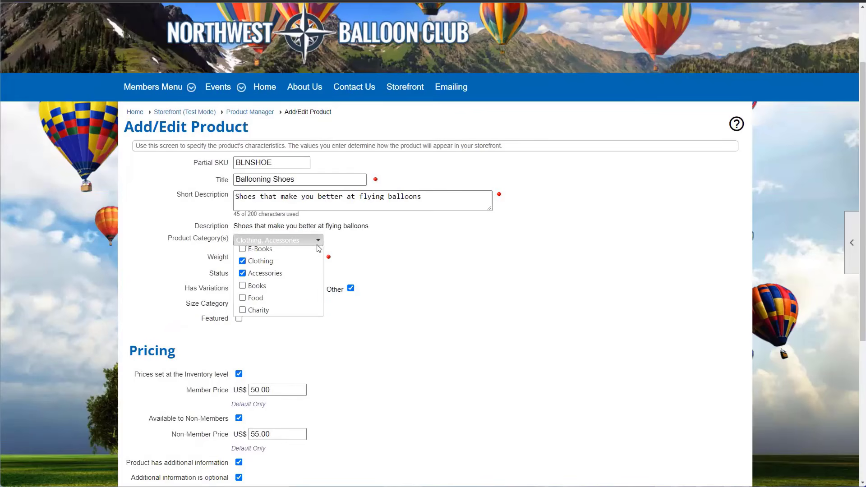
{"action": "scroll", "coordinate": [262, 228], "scroll_direction": "down", "scroll_amount": 1}
{"action": "left_click", "coordinate": [254, 245]}
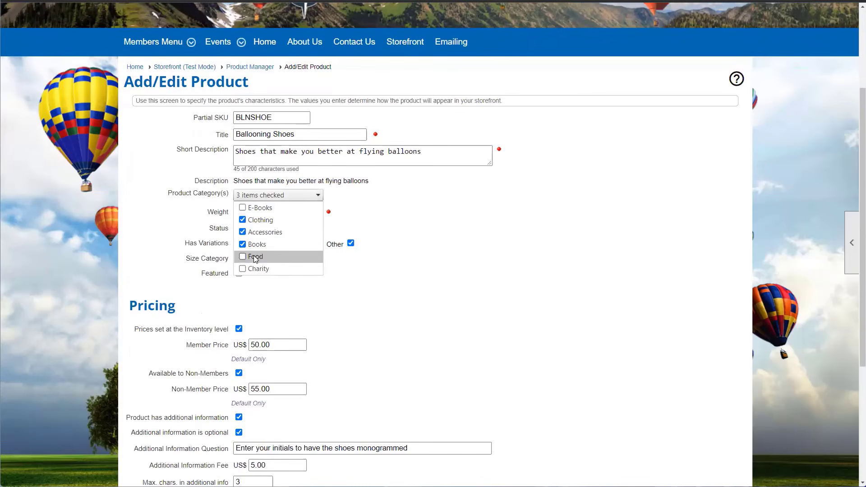
{"action": "left_click", "coordinate": [256, 257]}
{"action": "left_click", "coordinate": [260, 257]}
{"action": "left_click", "coordinate": [261, 248]}
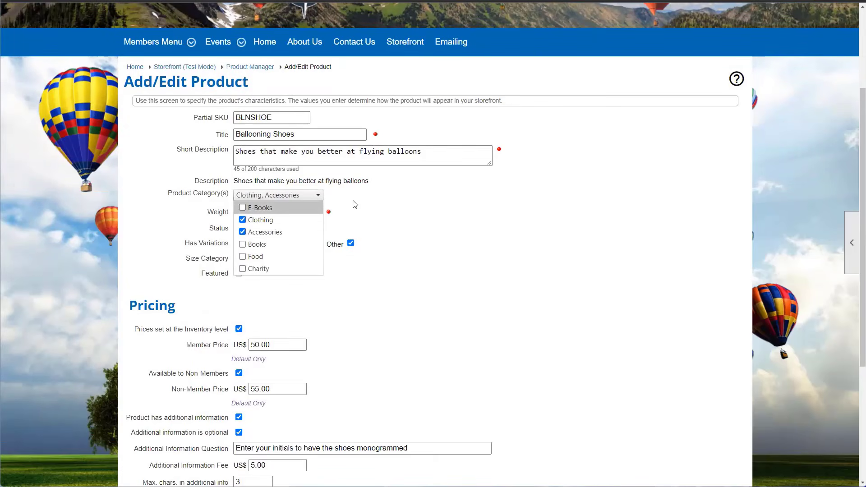
{"action": "left_click", "coordinate": [303, 196]}
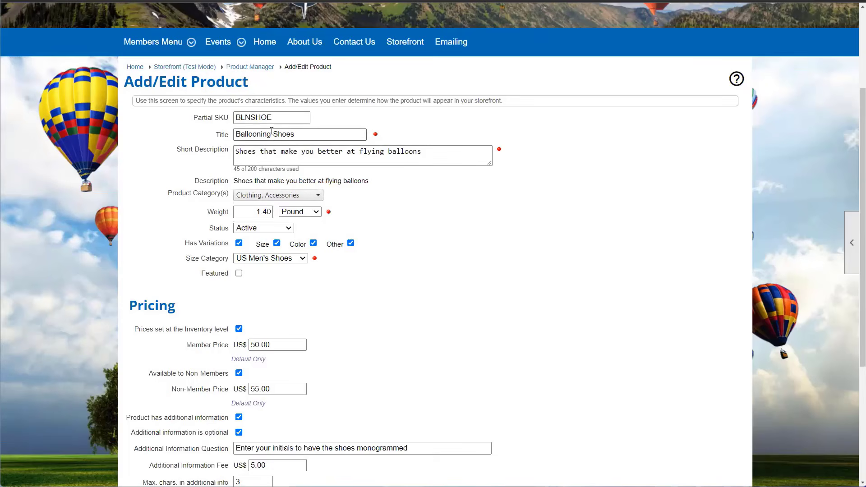
- Try the Test status for Ballooning Shoes and restore its status to Active
{"action": "scroll", "coordinate": [276, 134], "scroll_direction": "down", "scroll_amount": 2}
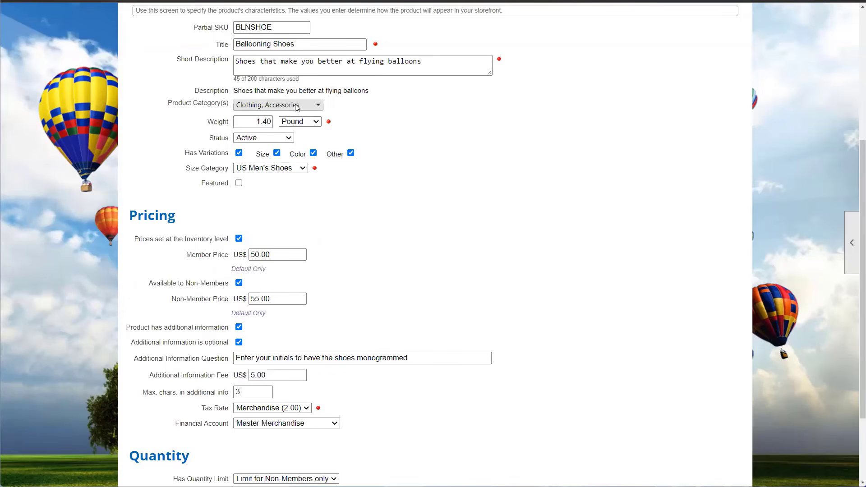
{"action": "left_click", "coordinate": [270, 139]}
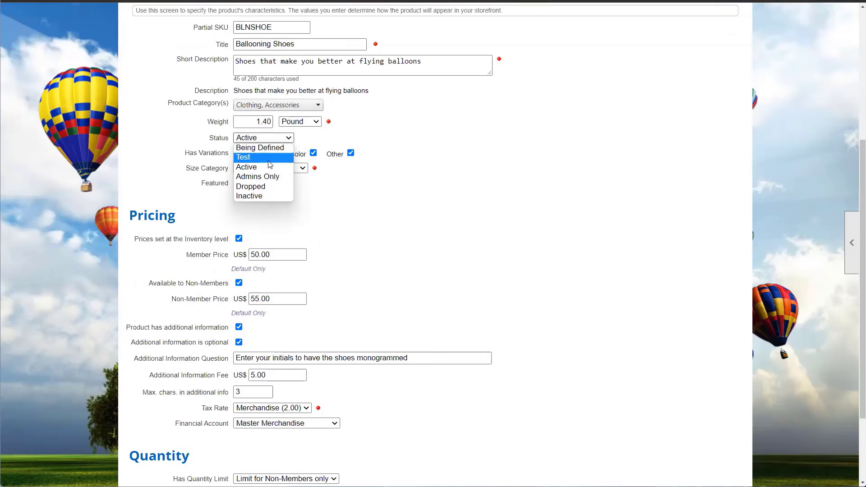
{"action": "left_click", "coordinate": [270, 160]}
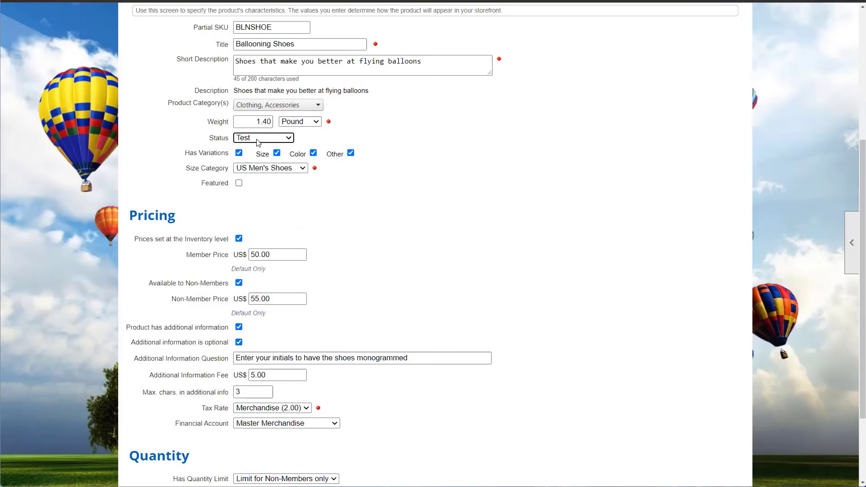
{"action": "left_click", "coordinate": [258, 141]}
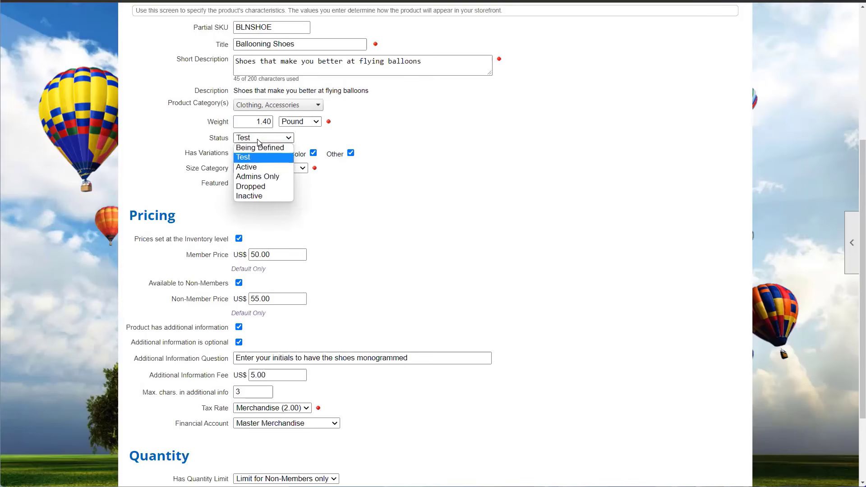
{"action": "left_click", "coordinate": [274, 167]}
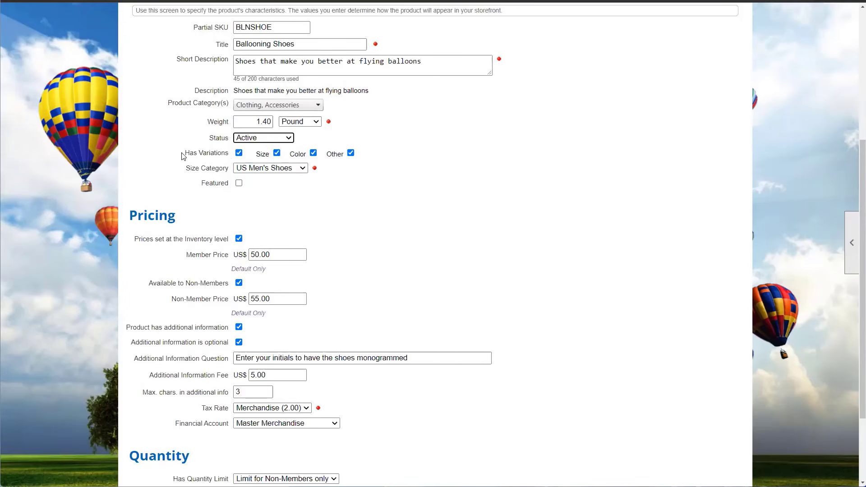
- Try disabling Has Variations and its individual Size and Color options, and restore all variation options to enabled
{"action": "left_click_drag", "start_coordinate": [184, 157], "coordinate": [232, 161]}
{"action": "left_click", "coordinate": [185, 160]}
{"action": "left_click_drag", "start_coordinate": [255, 155], "coordinate": [345, 158]}
{"action": "left_click", "coordinate": [332, 160]}
{"action": "left_click", "coordinate": [239, 153]}
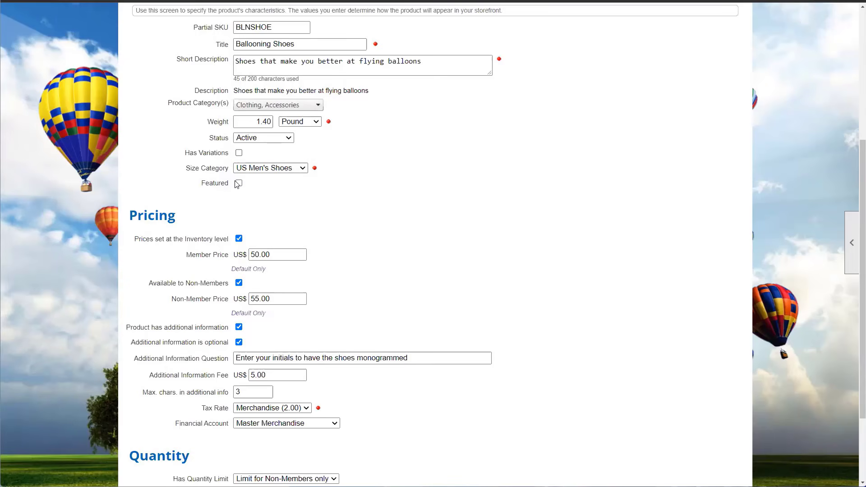
{"action": "left_click", "coordinate": [239, 153]}
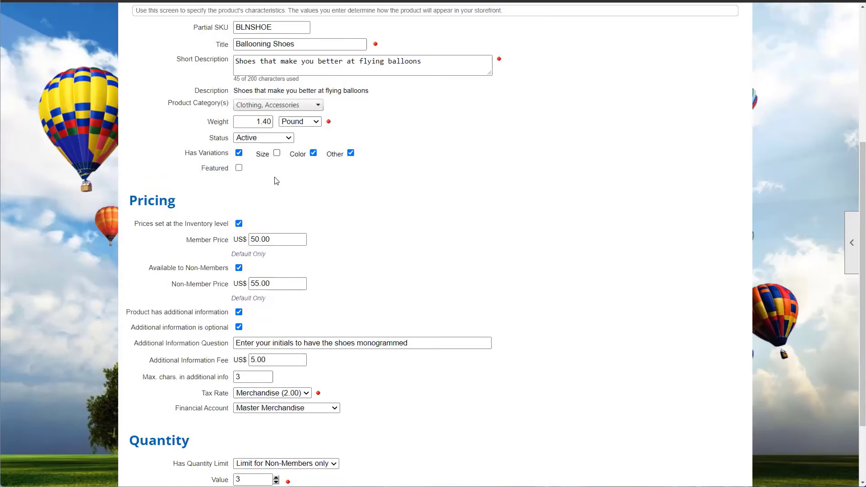
{"action": "left_click", "coordinate": [314, 153]}
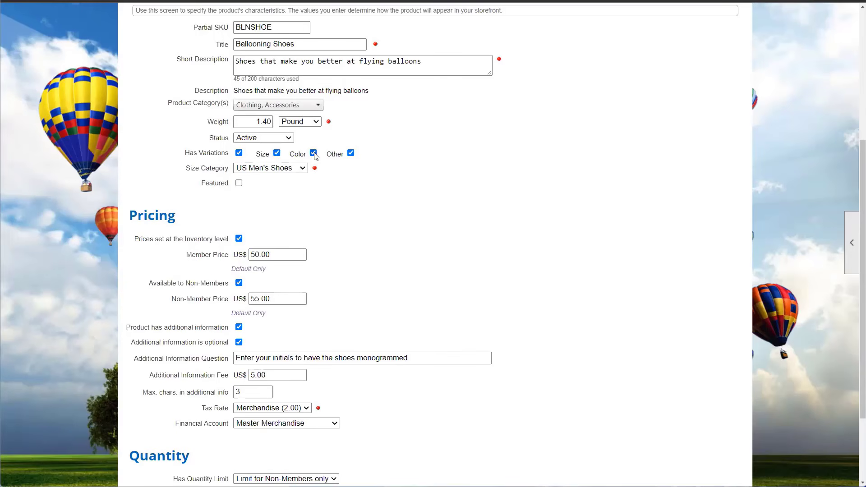
{"action": "left_click", "coordinate": [314, 153]}
{"action": "left_click", "coordinate": [277, 153]}
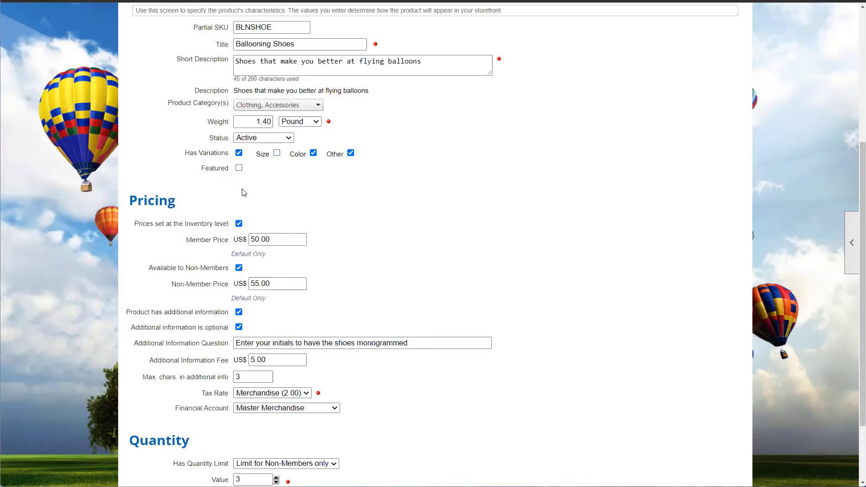
{"action": "left_click", "coordinate": [277, 154]}
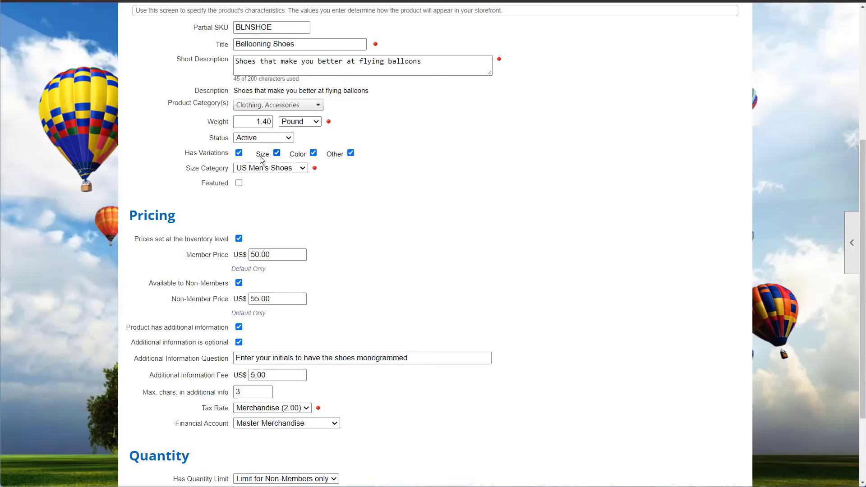
- Examine the available Size Category options for the product, keeping US Men's Shoes selected
{"action": "left_click_drag", "start_coordinate": [189, 171], "coordinate": [220, 166]}
{"action": "left_click", "coordinate": [220, 167]}
{"action": "left_click", "coordinate": [245, 170]}
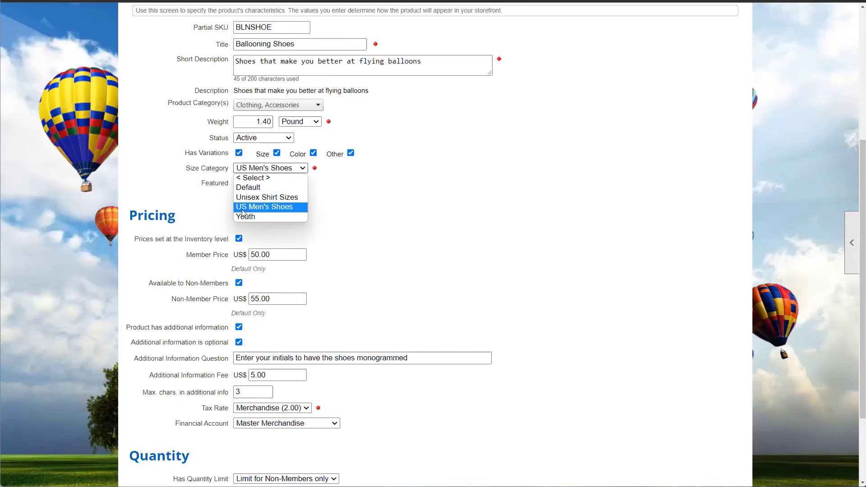
{"action": "left_click", "coordinate": [287, 211]}
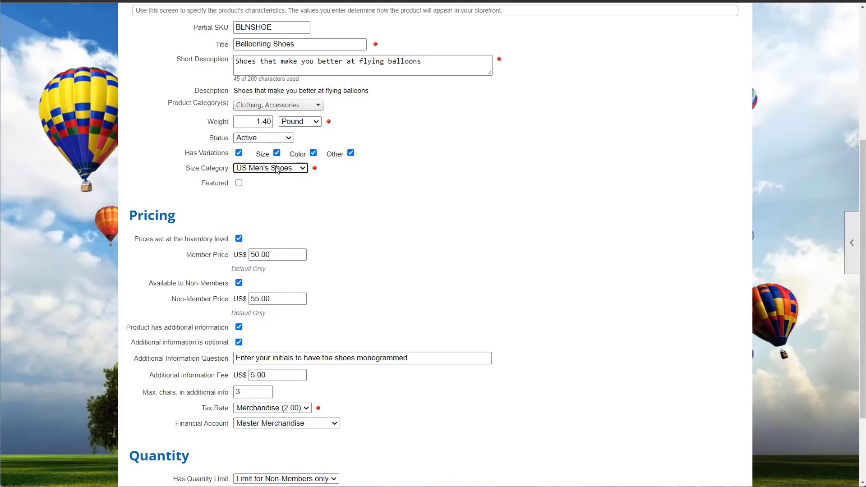
{"action": "left_click", "coordinate": [243, 200]}
- Try marking Ballooning Shoes as a Featured product and clear the Featured option again
{"action": "left_click_drag", "start_coordinate": [202, 184], "coordinate": [228, 185]}
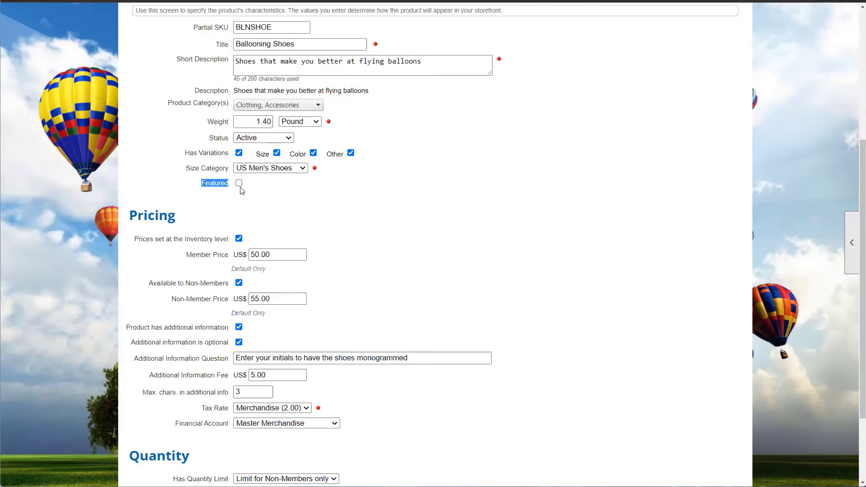
{"action": "left_click", "coordinate": [239, 183]}
{"action": "left_click", "coordinate": [235, 201]}
{"action": "scroll", "coordinate": [221, 194], "scroll_direction": "up", "scroll_amount": 1}
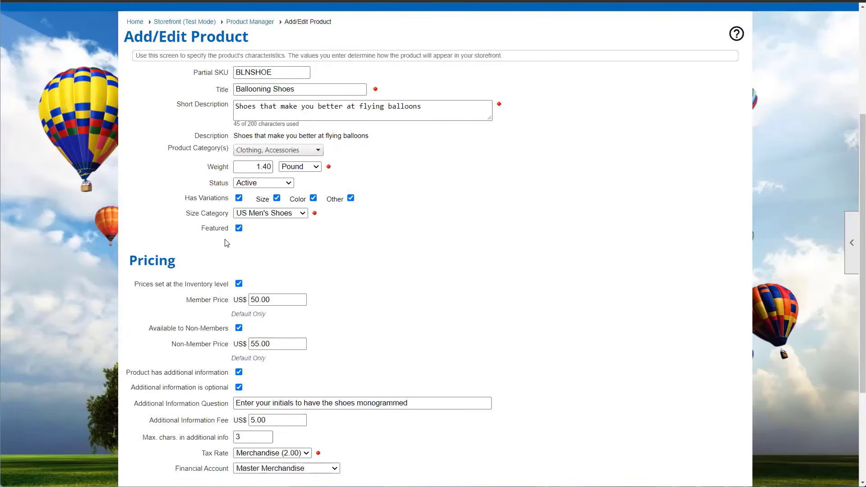
{"action": "left_click", "coordinate": [240, 229]}
{"action": "left_click", "coordinate": [239, 228]}
- Turn off inventory-level pricing for the product and examine the Member Price and Non-Member Price fields
{"action": "scroll", "coordinate": [296, 228], "scroll_direction": "down", "scroll_amount": 3}
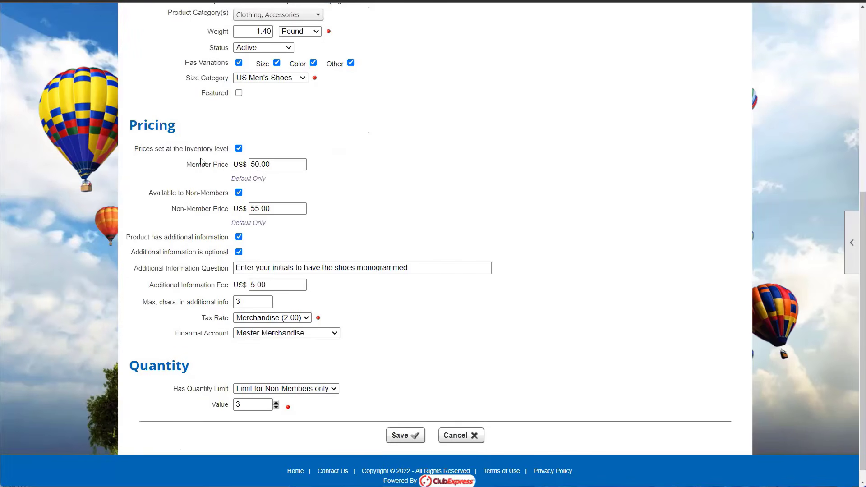
{"action": "left_click", "coordinate": [239, 148]}
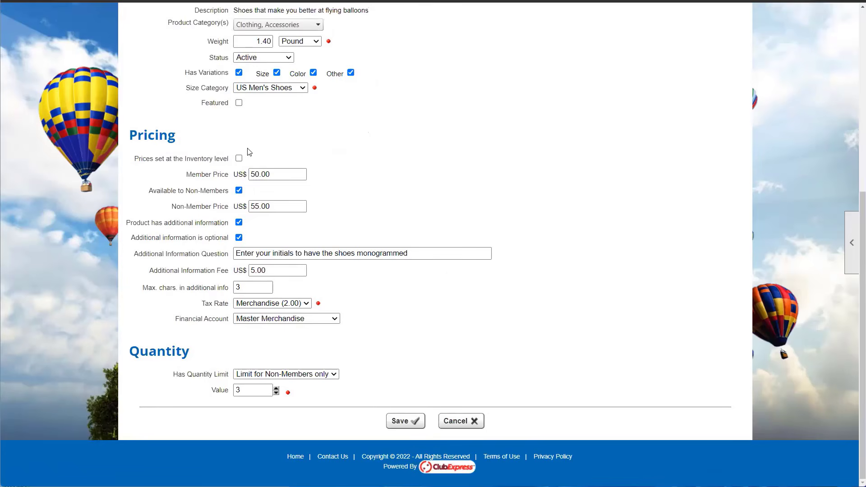
{"action": "double_click", "coordinate": [265, 173]}
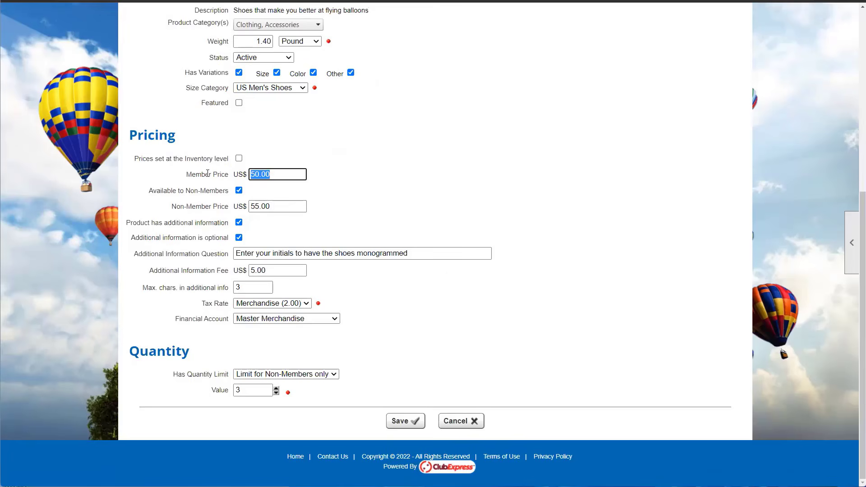
{"action": "left_click_drag", "start_coordinate": [172, 208], "coordinate": [235, 211]}
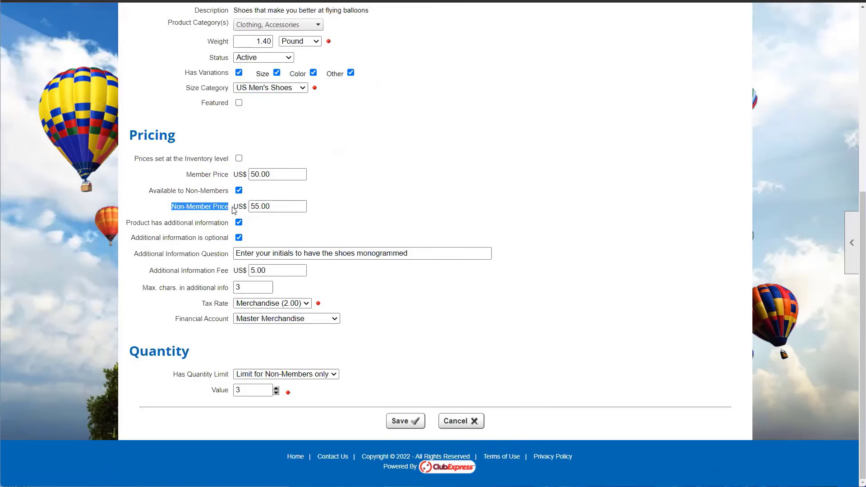
{"action": "left_click", "coordinate": [277, 175]}
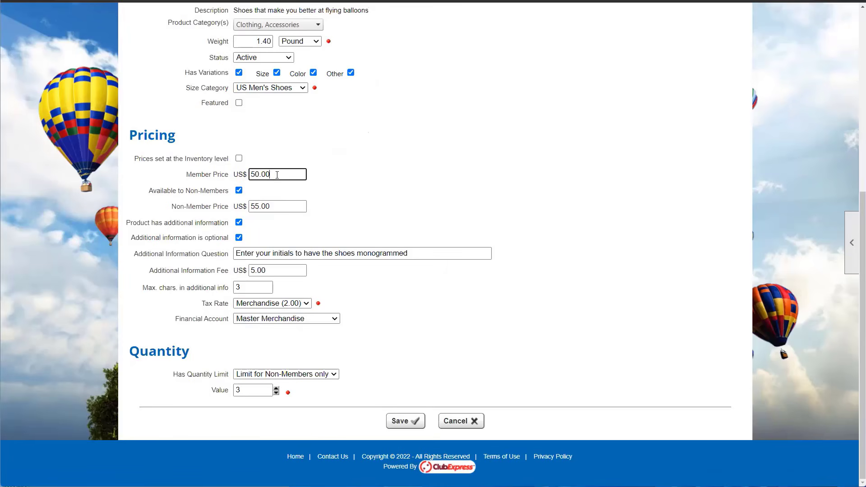
{"action": "left_click_drag", "start_coordinate": [281, 209], "coordinate": [246, 217]}
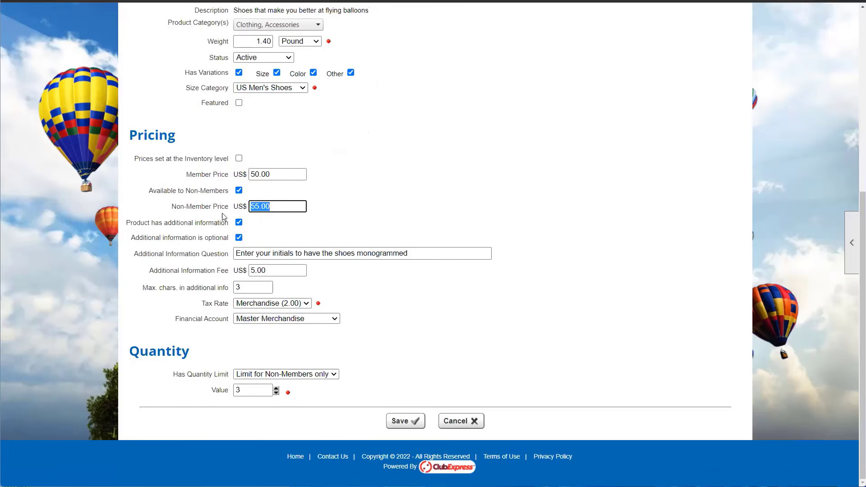
{"action": "left_click_drag", "start_coordinate": [279, 176], "coordinate": [246, 187]}
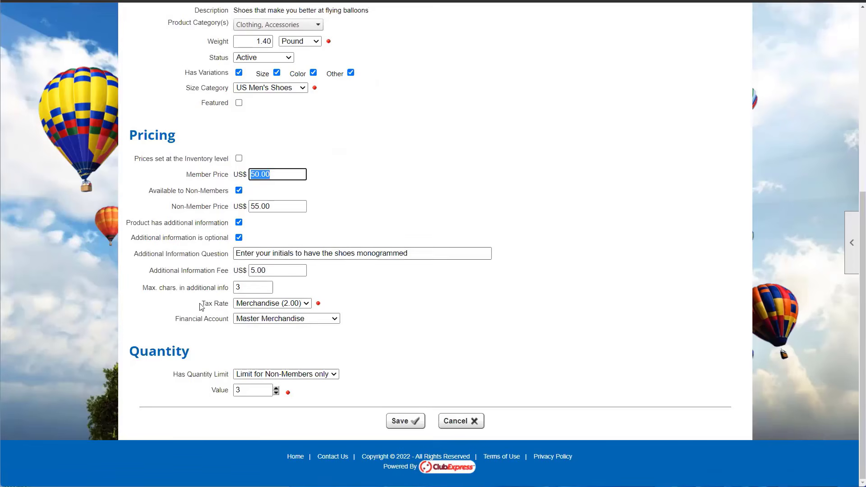
- Toggle Available to Non-Members off and on, and re-enable Prices set at the Inventory level
{"action": "left_click", "coordinate": [238, 190]}
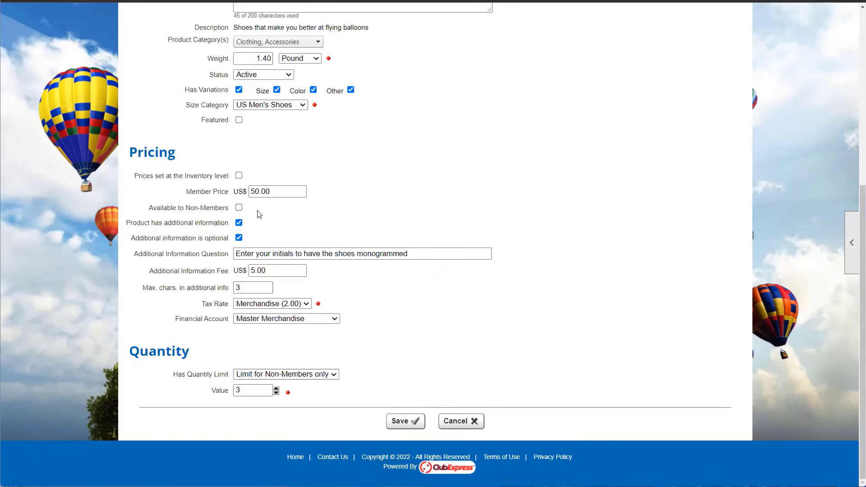
{"action": "left_click", "coordinate": [238, 208]}
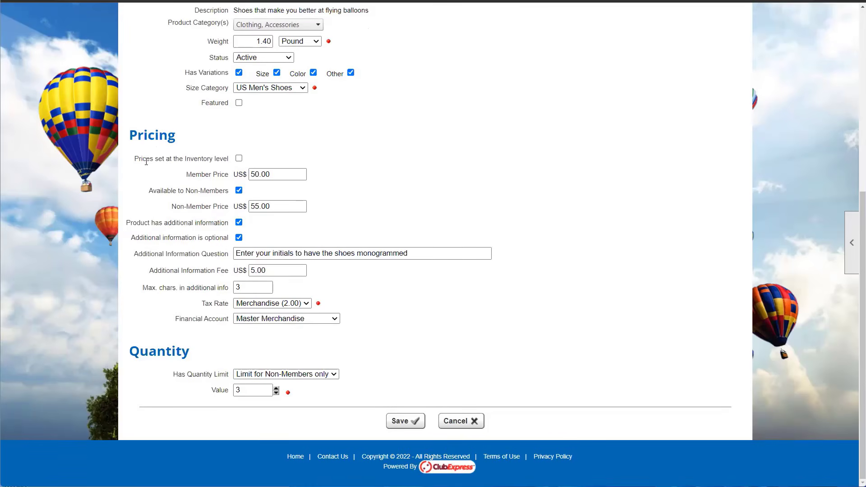
{"action": "left_click_drag", "start_coordinate": [136, 159], "coordinate": [235, 162]}
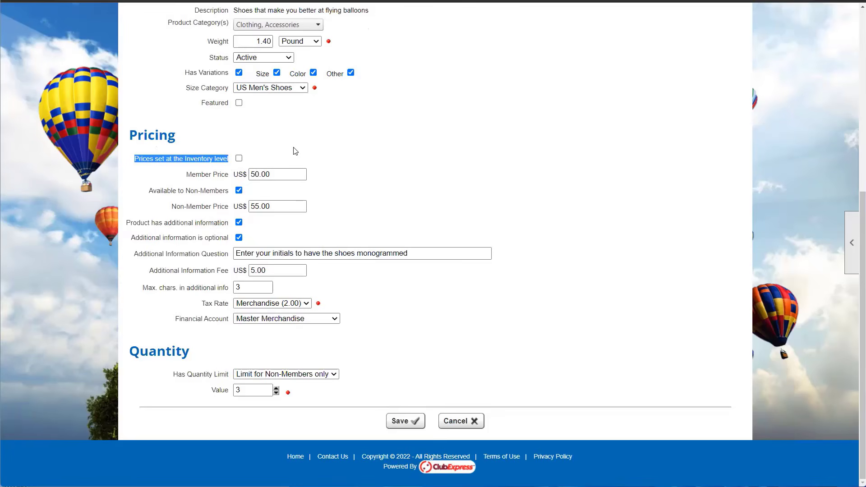
{"action": "left_click", "coordinate": [325, 145]}
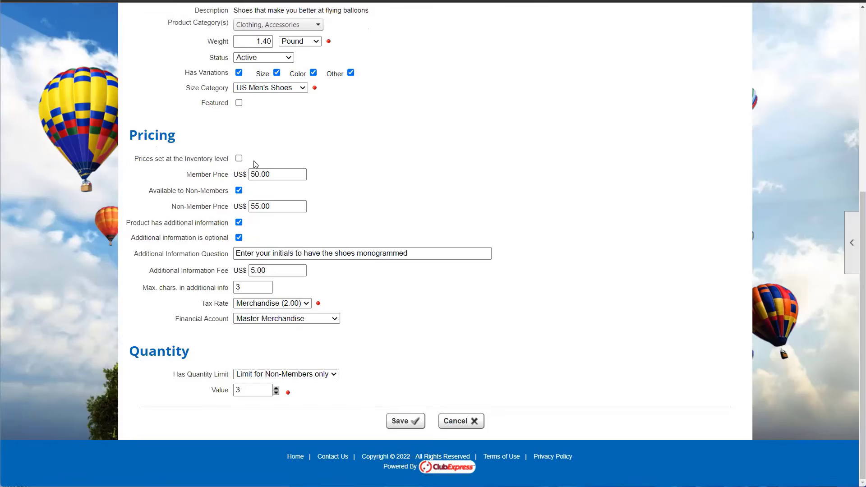
{"action": "left_click", "coordinate": [239, 160]}
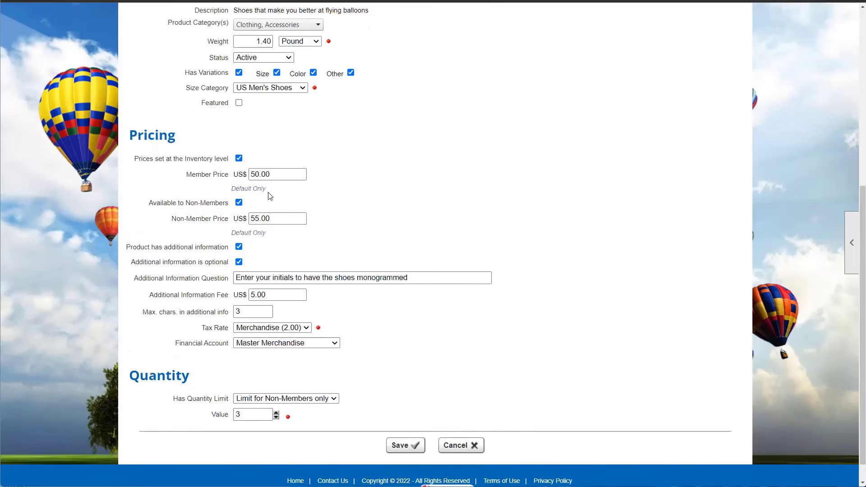
- Examine the product's additional information setting, its question text and the option that makes the information optional
{"action": "scroll", "coordinate": [269, 195], "scroll_direction": "down", "scroll_amount": 2}
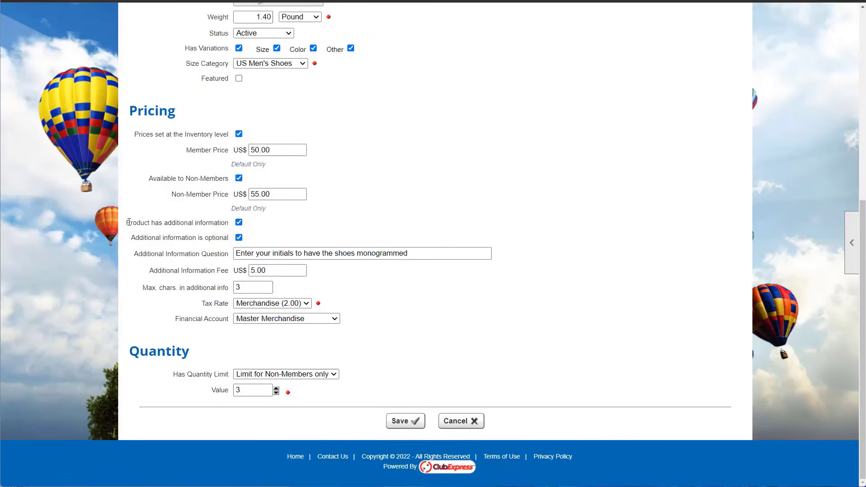
{"action": "left_click_drag", "start_coordinate": [128, 222], "coordinate": [230, 228]}
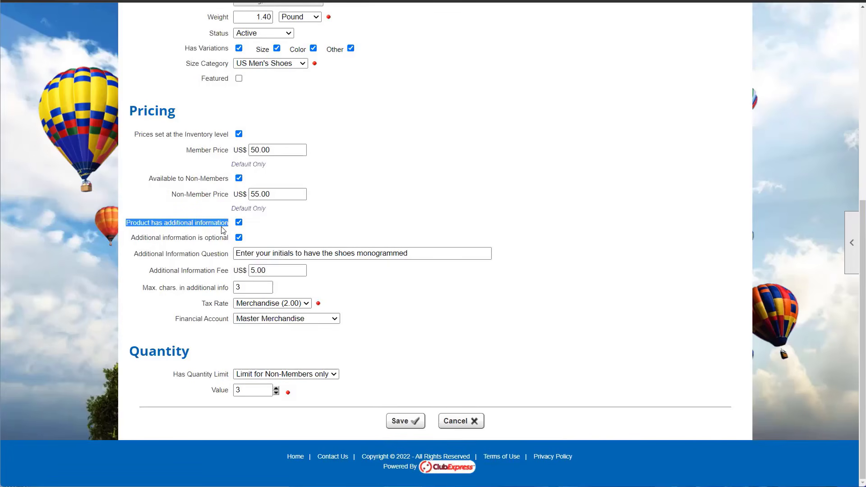
{"action": "left_click_drag", "start_coordinate": [243, 254], "coordinate": [422, 257]}
{"action": "left_click", "coordinate": [422, 258]}
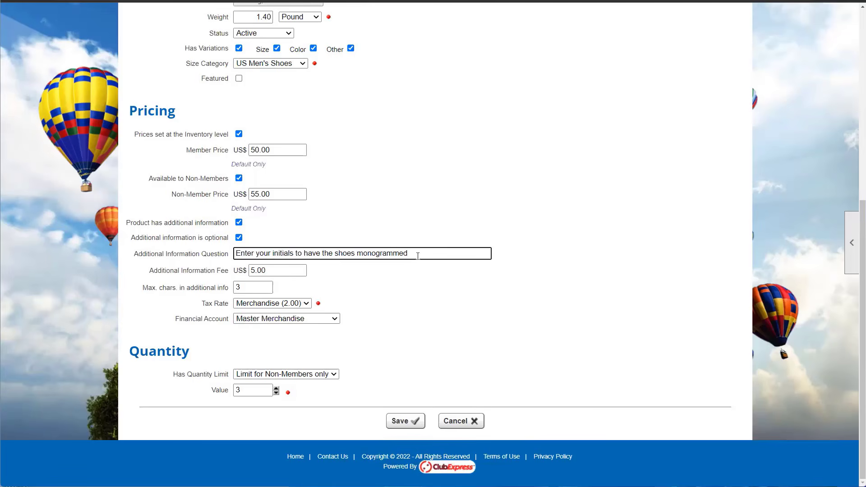
{"action": "left_click_drag", "start_coordinate": [129, 243], "coordinate": [232, 251]}
{"action": "left_click", "coordinate": [232, 251]}
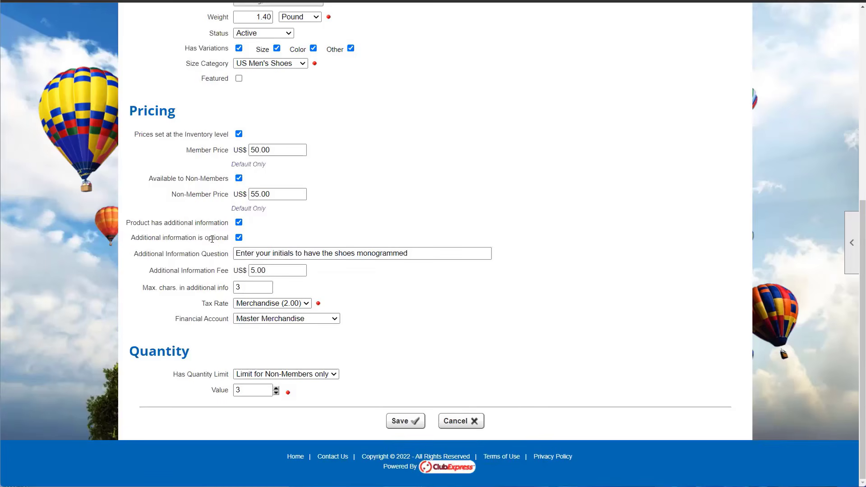
- Examine the Additional Information Fee and the maximum characters allowed for the monogram question, without changing them
{"action": "left_click_drag", "start_coordinate": [147, 275], "coordinate": [235, 274]}
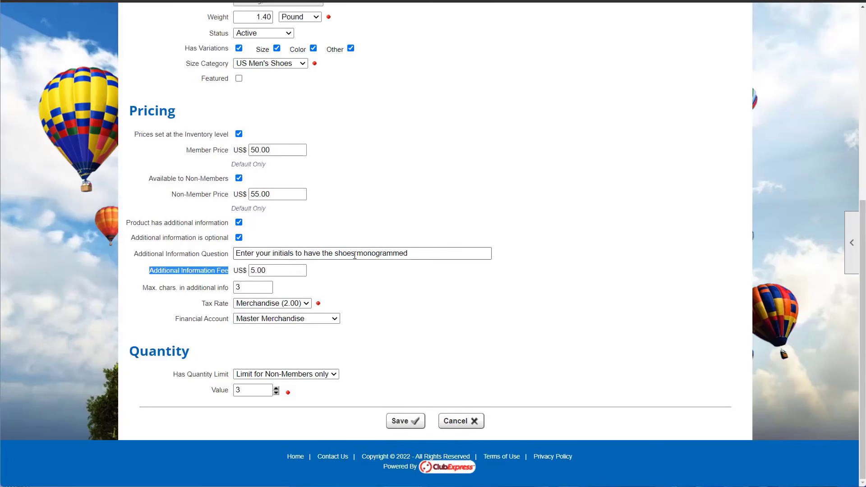
{"action": "double_click", "coordinate": [256, 271]}
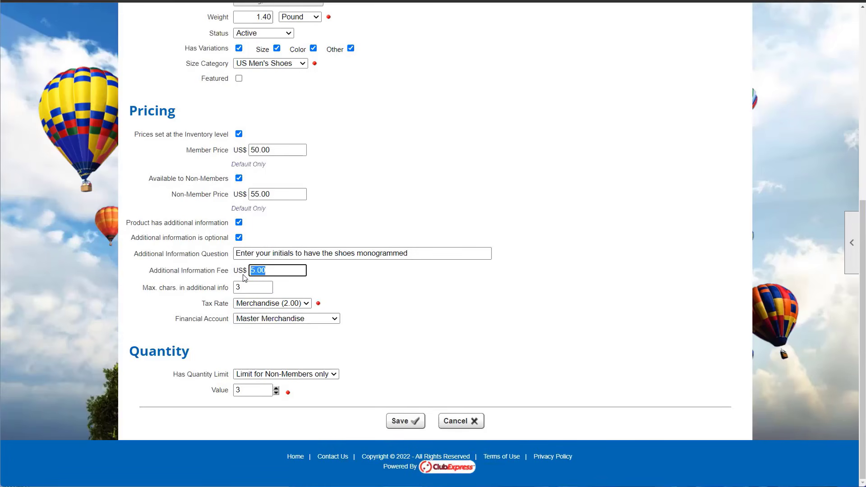
{"action": "double_click", "coordinate": [244, 288]}
{"action": "left_click_drag", "start_coordinate": [158, 288], "coordinate": [201, 288]}
{"action": "left_click", "coordinate": [201, 287]}
{"action": "left_click", "coordinate": [243, 287]}
{"action": "left_click_drag", "start_coordinate": [245, 288], "coordinate": [234, 288]}
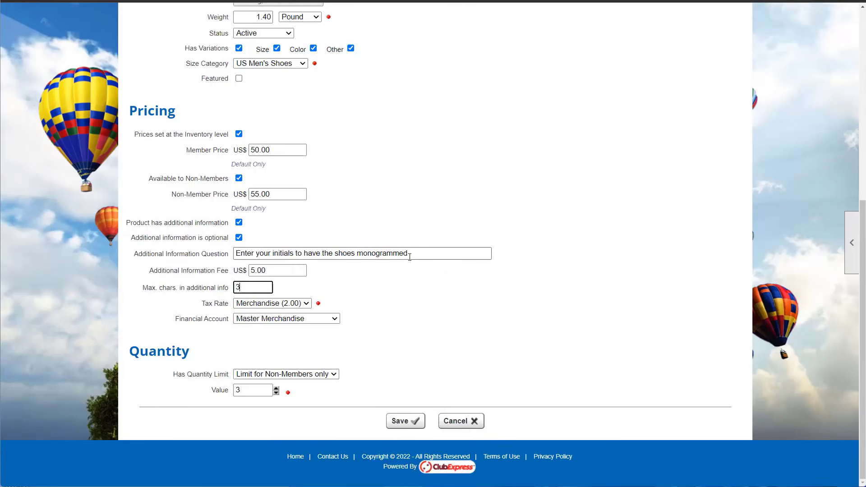
{"action": "left_click_drag", "start_coordinate": [409, 253], "coordinate": [267, 271]}
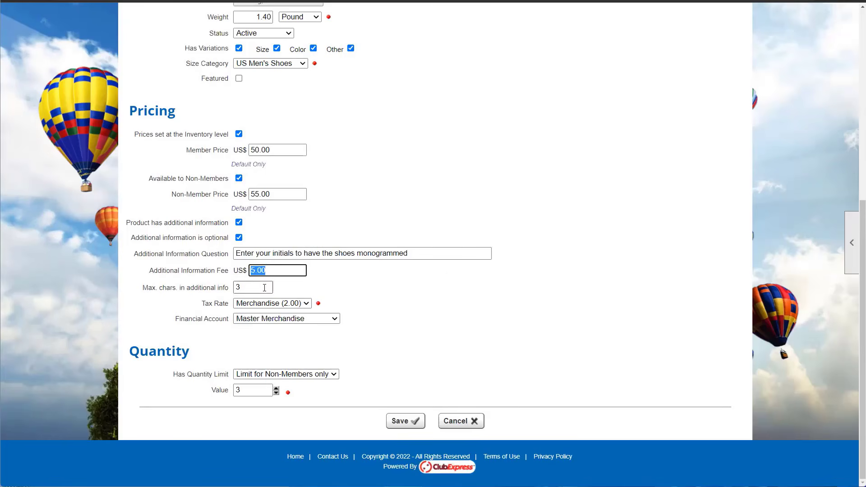
{"action": "left_click_drag", "start_coordinate": [265, 288], "coordinate": [248, 271]}
{"action": "left_click_drag", "start_coordinate": [409, 254], "coordinate": [338, 269]}
{"action": "left_click", "coordinate": [338, 269]}
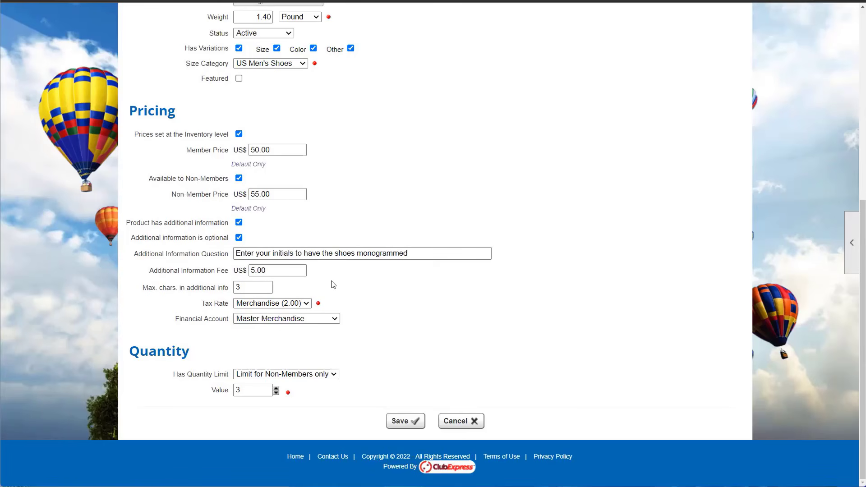
- Switch the product's Tax Rate to No Tax (0.00) and back to Merchandise (2.00), and examine the Financial Account choices
{"action": "left_click_drag", "start_coordinate": [305, 272], "coordinate": [244, 277]}
{"action": "left_click", "coordinate": [304, 288]}
{"action": "left_click", "coordinate": [301, 306]}
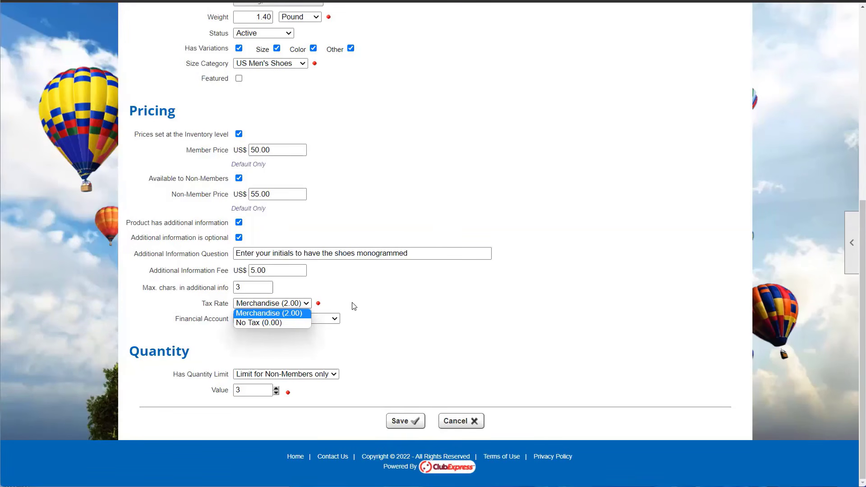
{"action": "left_click", "coordinate": [299, 323]}
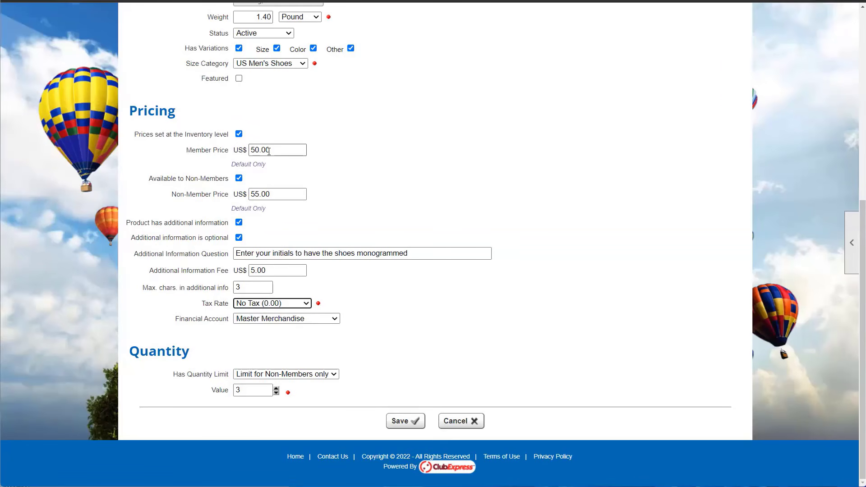
{"action": "left_click", "coordinate": [278, 307]}
{"action": "key", "text": "Return"}
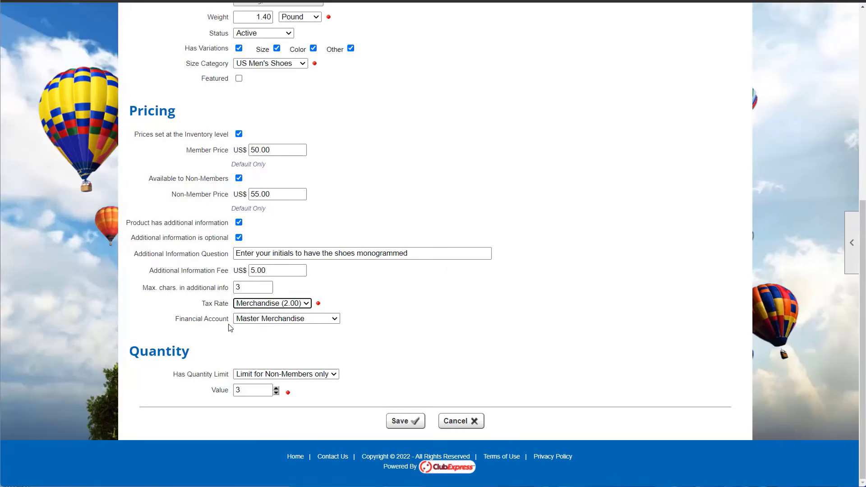
{"action": "left_click", "coordinate": [256, 320]}
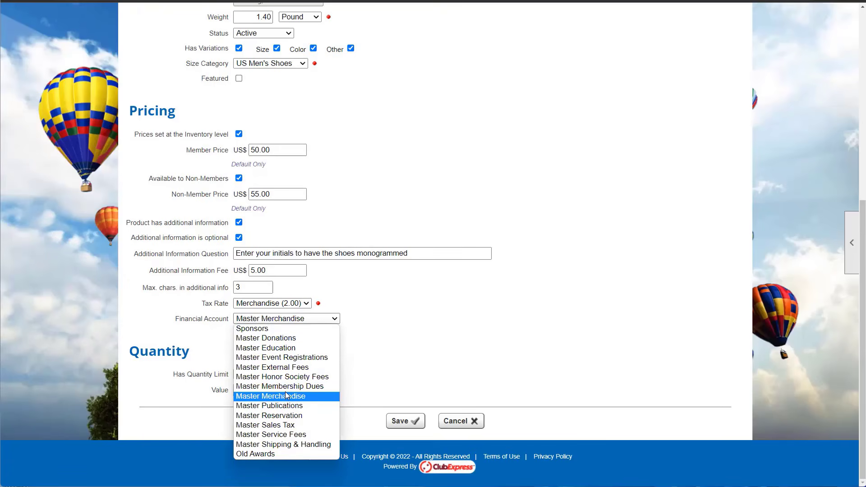
{"action": "left_click", "coordinate": [421, 355]}
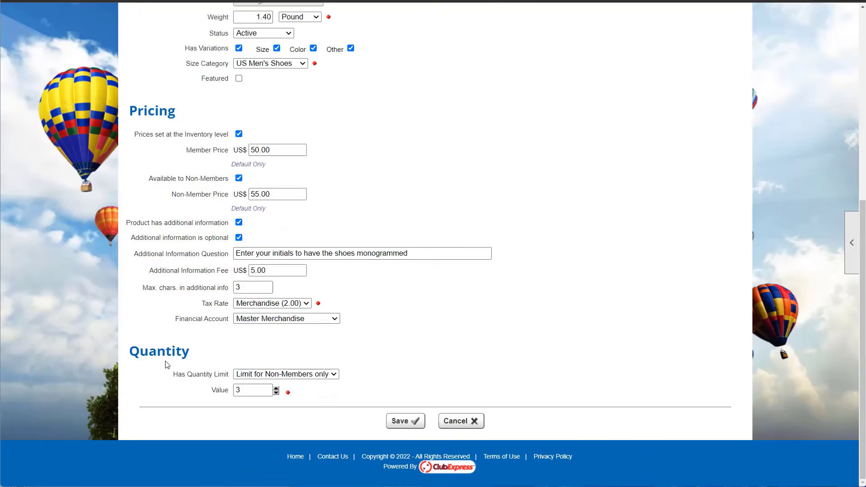
- Try the product's quantity limit as No Limit and as Limit for Non-Members only, and examine the limit value
{"action": "left_click", "coordinate": [293, 376]}
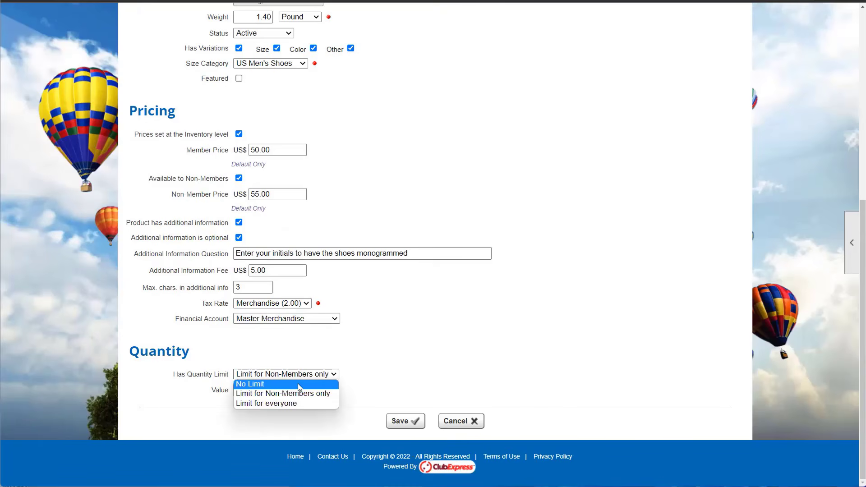
{"action": "left_click", "coordinate": [298, 384]}
{"action": "scroll", "coordinate": [244, 280], "scroll_direction": "up", "scroll_amount": 5}
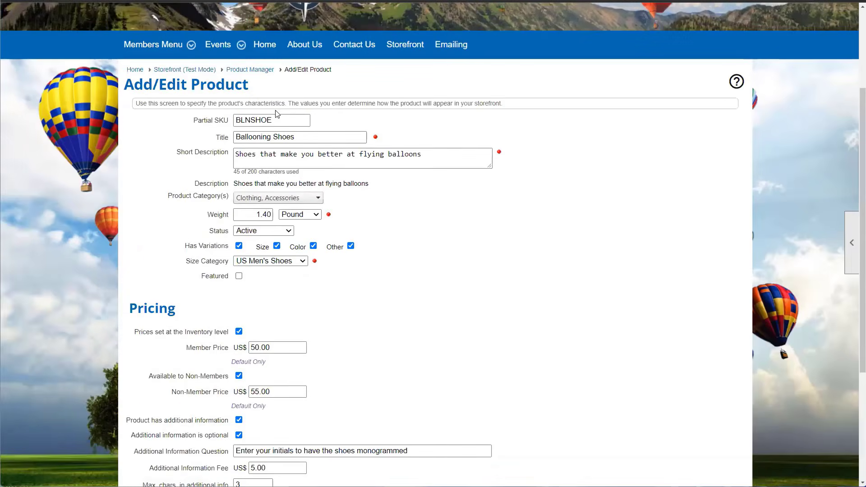
{"action": "scroll", "coordinate": [265, 205], "scroll_direction": "down", "scroll_amount": 2}
{"action": "scroll", "coordinate": [264, 206], "scroll_direction": "down", "scroll_amount": 3}
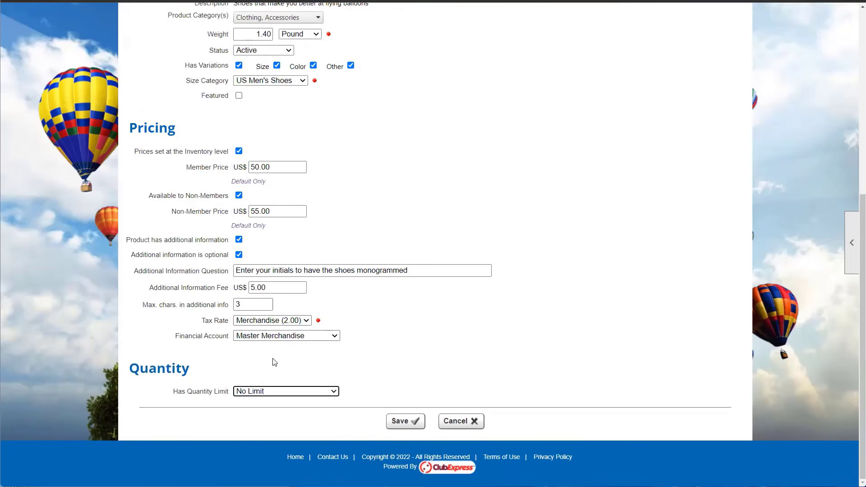
{"action": "left_click", "coordinate": [279, 392]}
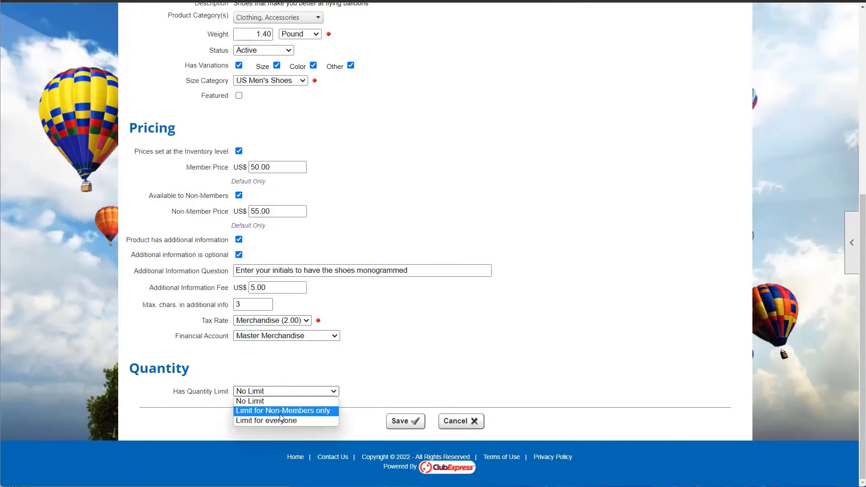
{"action": "left_click", "coordinate": [266, 410]}
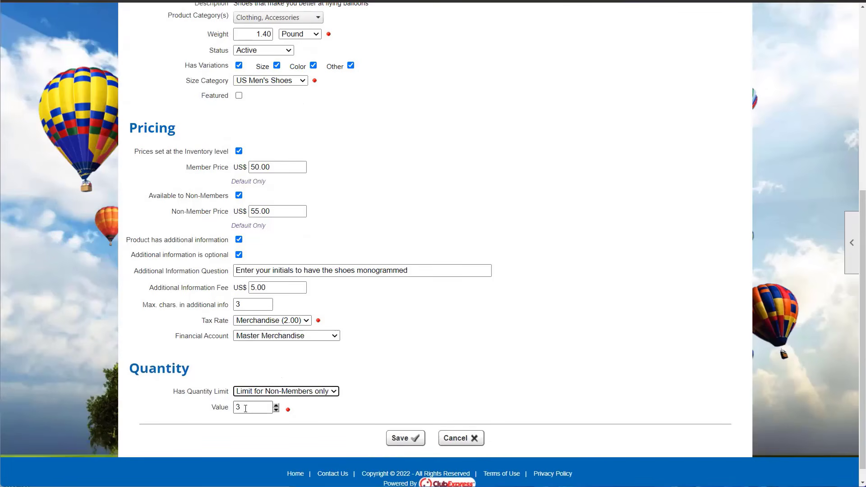
{"action": "left_click_drag", "start_coordinate": [246, 409], "coordinate": [231, 412]}
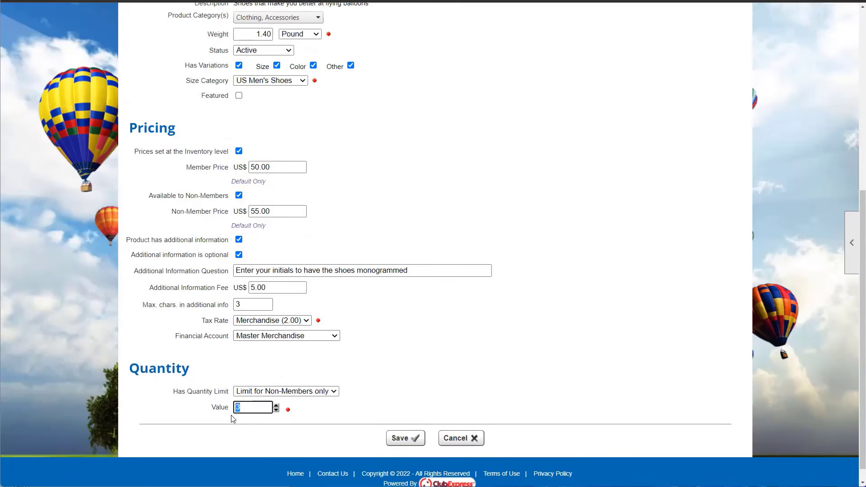
{"action": "left_click", "coordinate": [363, 413]}
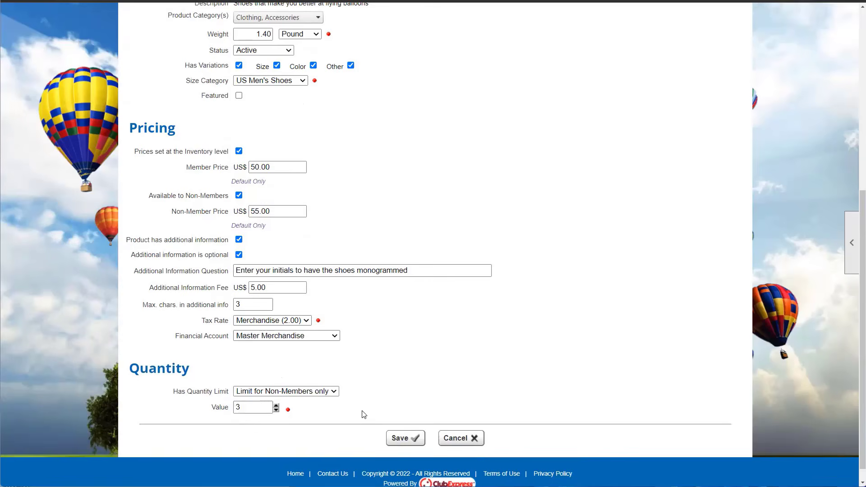
- Set the product's quantity limit to Limit for everyone and save the product
{"action": "left_click", "coordinate": [324, 392]}
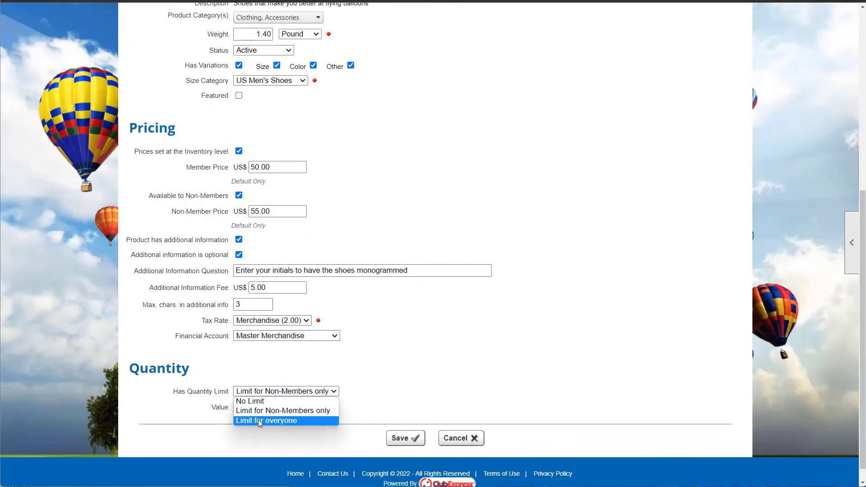
{"action": "left_click", "coordinate": [258, 420]}
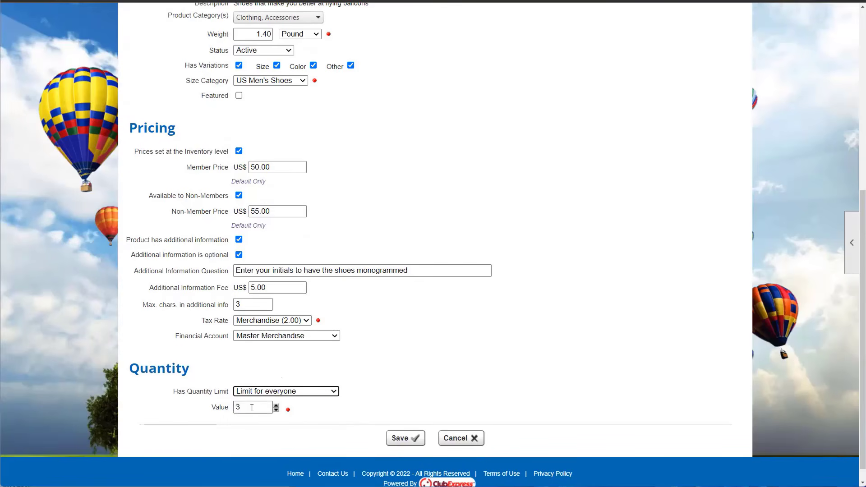
{"action": "left_click", "coordinate": [233, 427]}
{"action": "scroll", "coordinate": [289, 406], "scroll_direction": "up", "scroll_amount": 4}
{"action": "scroll", "coordinate": [292, 323], "scroll_direction": "down", "scroll_amount": 5}
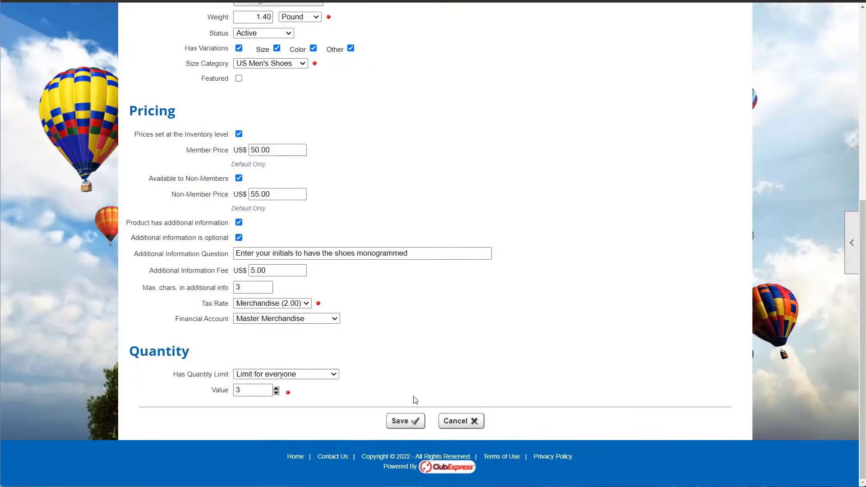
{"action": "left_click", "coordinate": [399, 418]}
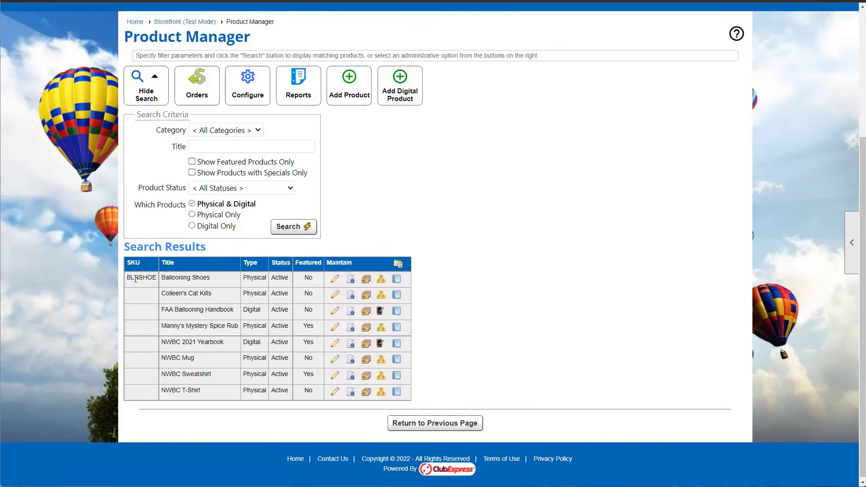
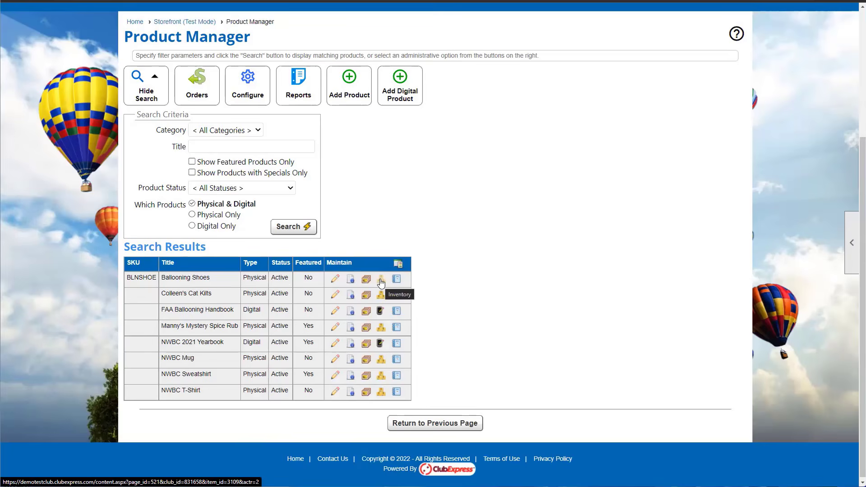
- Open the inventory of Ballooning Shoes and examine the size, color, other and quantity values of its existing variations
{"action": "left_click", "coordinate": [381, 281]}
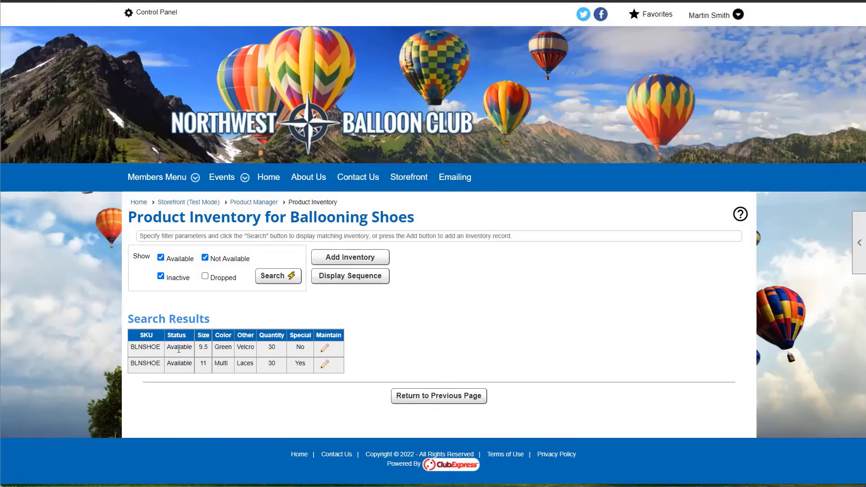
{"action": "left_click_drag", "start_coordinate": [199, 347], "coordinate": [275, 350]}
{"action": "left_click", "coordinate": [275, 350]}
{"action": "left_click_drag", "start_coordinate": [216, 364], "coordinate": [284, 368]}
{"action": "left_click", "coordinate": [293, 368]}
- Add an inventory record for Ballooning Shoes with size 10 and color Blue
{"action": "left_click", "coordinate": [344, 257]}
{"action": "scroll", "coordinate": [322, 326], "scroll_direction": "down", "scroll_amount": 4}
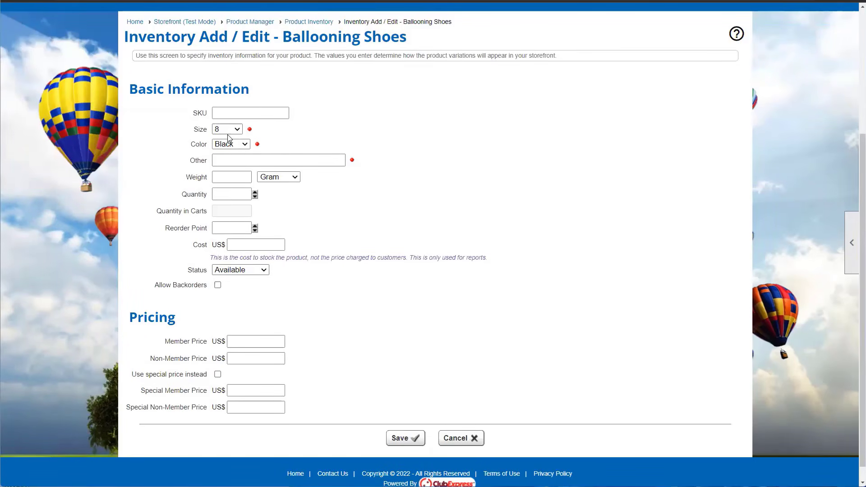
{"action": "double_click", "coordinate": [200, 130]}
{"action": "left_click", "coordinate": [228, 130]}
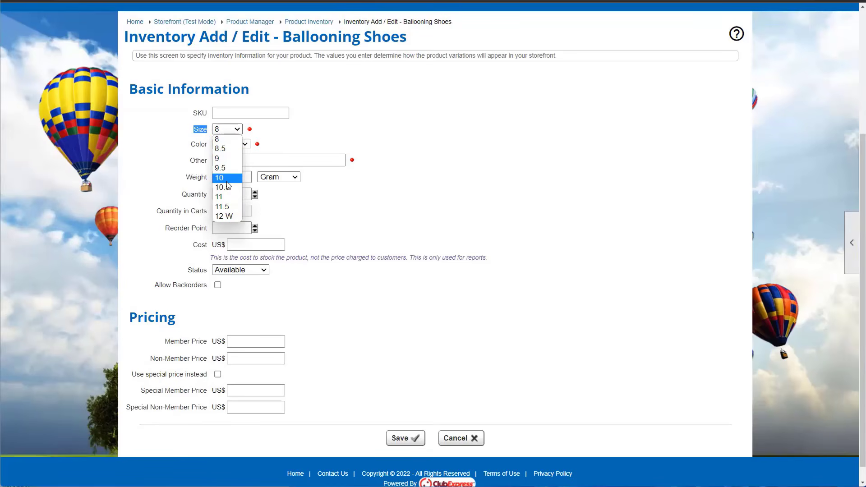
{"action": "left_click", "coordinate": [229, 180]}
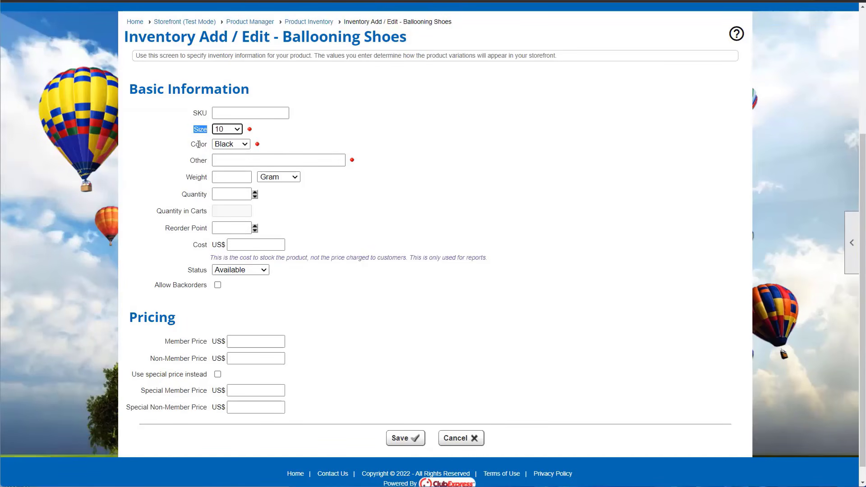
{"action": "left_click", "coordinate": [244, 144]}
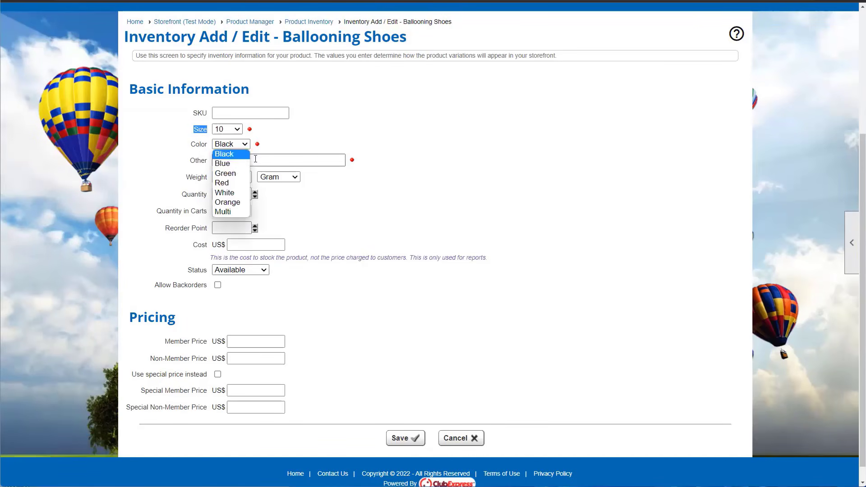
{"action": "left_click", "coordinate": [234, 168]}
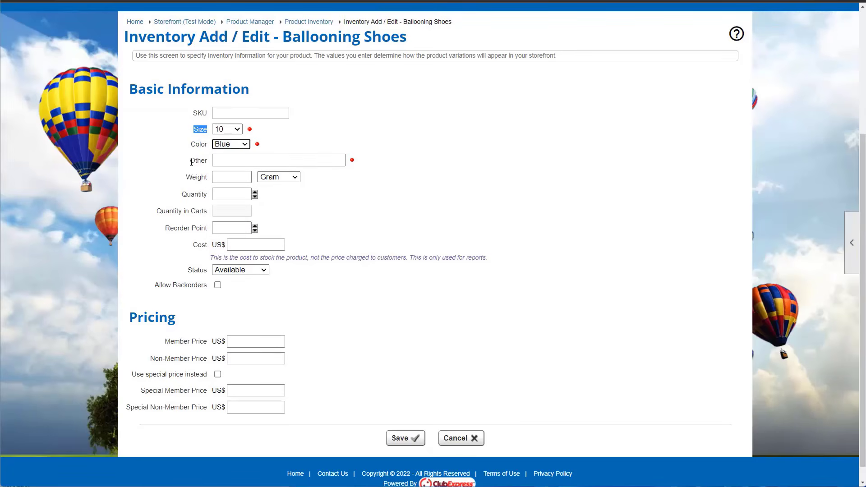
- Enter Laced as the variation's Other attribute and set its weight to 1.30 Pound
{"action": "left_click_drag", "start_coordinate": [190, 162], "coordinate": [209, 162]}
{"action": "left_click", "coordinate": [234, 162]}
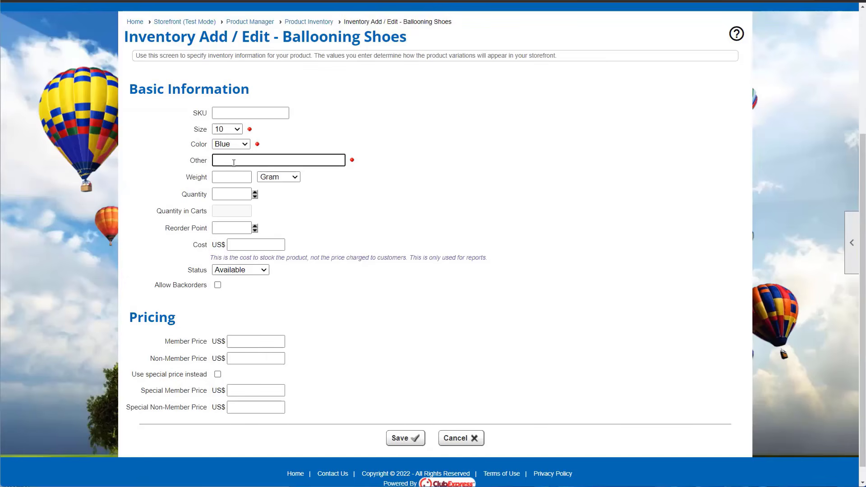
{"action": "type", "text": "Laced"}
{"action": "left_click", "coordinate": [364, 192]}
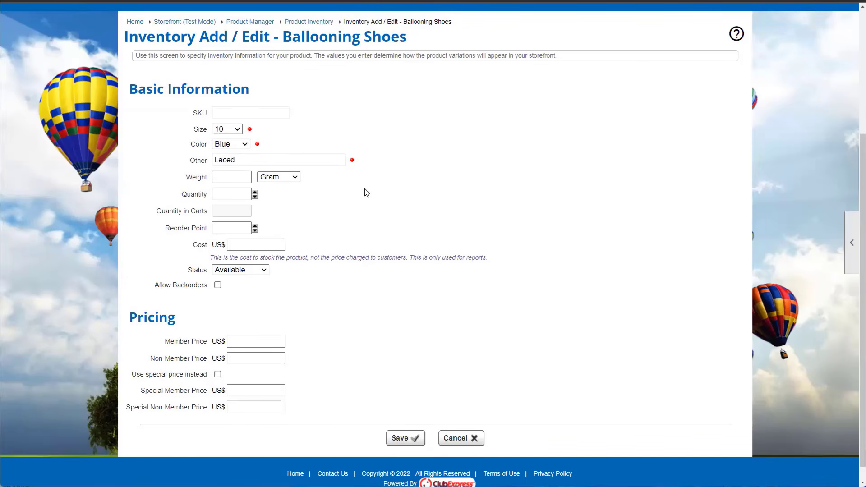
{"action": "left_click", "coordinate": [232, 179]}
{"action": "type", "text": "1.3"}
{"action": "left_click", "coordinate": [310, 187]}
{"action": "left_click", "coordinate": [293, 178]}
{"action": "left_click", "coordinate": [279, 217]}
- Examine the Quantity in Carts field and set the variation's stock quantity to 8
{"action": "left_click_drag", "start_coordinate": [182, 194], "coordinate": [208, 194]}
{"action": "left_click_drag", "start_coordinate": [157, 215], "coordinate": [212, 218]}
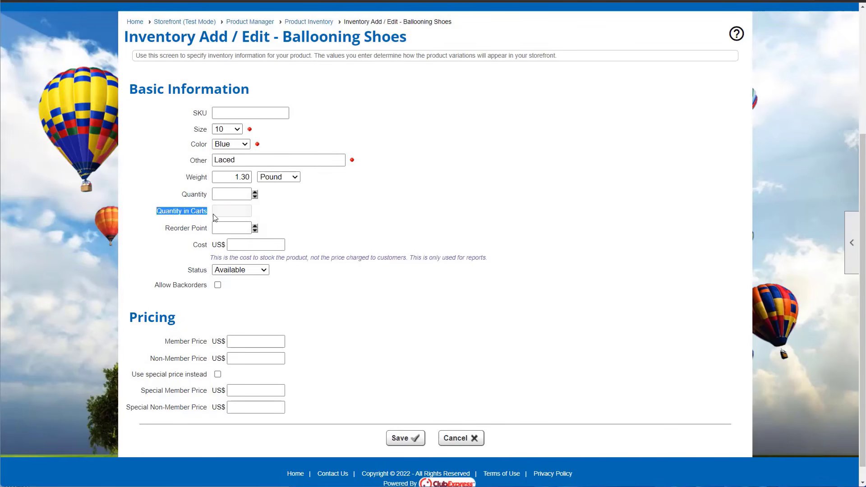
{"action": "left_click", "coordinate": [203, 212]}
{"action": "left_click_drag", "start_coordinate": [208, 211], "coordinate": [154, 212]}
{"action": "left_click", "coordinate": [255, 191]}
{"action": "left_click", "coordinate": [255, 192]}
{"action": "left_click", "coordinate": [255, 191]}
{"action": "left_click", "coordinate": [255, 191]}
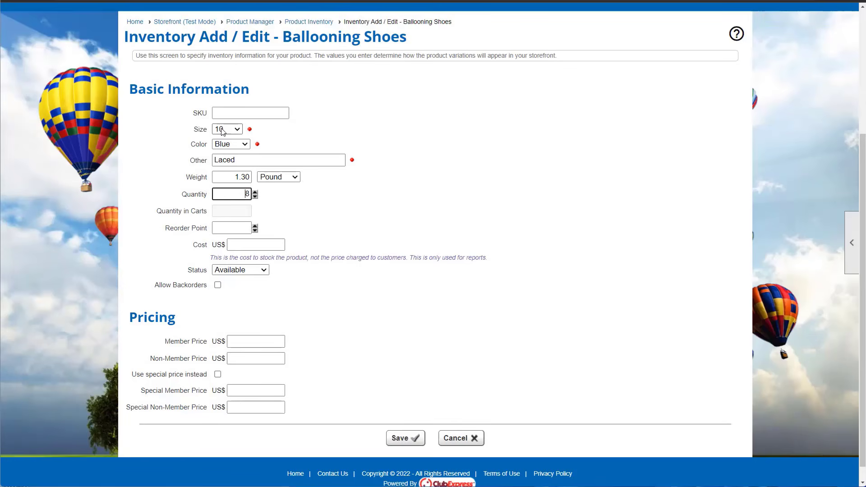
- Set the variation's reorder point to 8
{"action": "scroll", "coordinate": [296, 231], "scroll_direction": "down", "scroll_amount": 1}
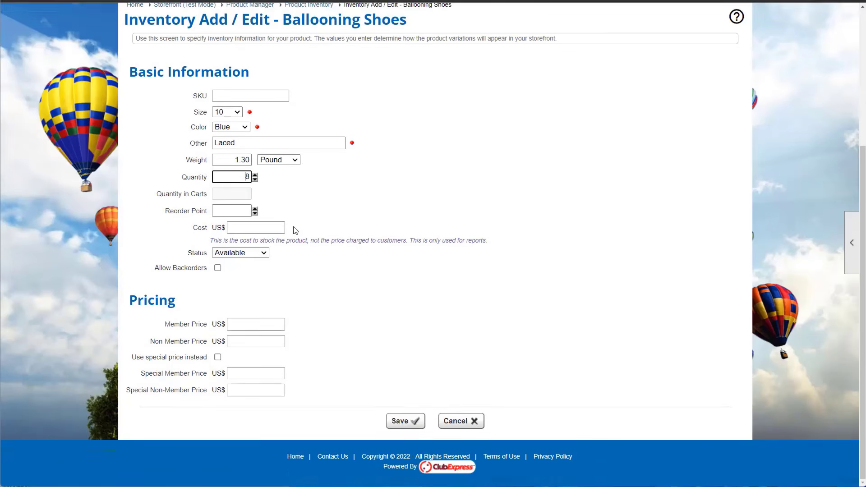
{"action": "left_click", "coordinate": [223, 211]}
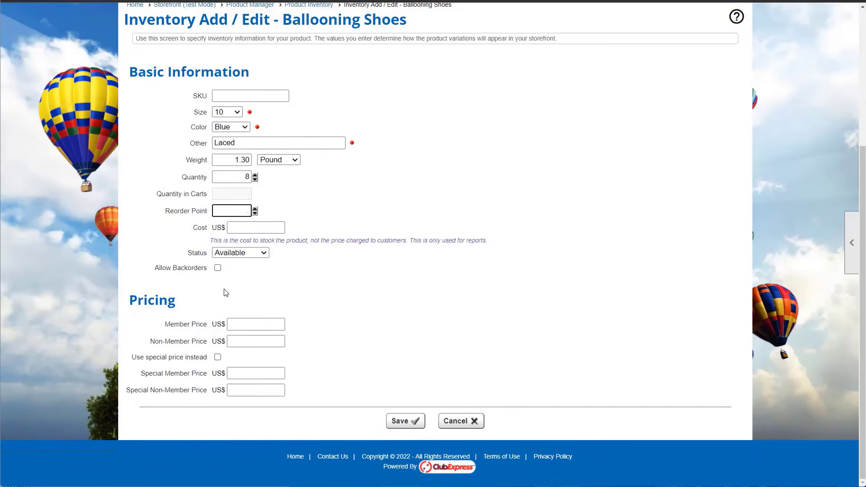
{"action": "left_click", "coordinate": [255, 209]}
{"action": "left_click", "coordinate": [255, 209]}
{"action": "left_click", "coordinate": [255, 209]}
{"action": "left_click", "coordinate": [255, 209]}
{"action": "left_click", "coordinate": [255, 210]}
{"action": "left_click", "coordinate": [256, 209]}
{"action": "left_click", "coordinate": [215, 180]}
{"action": "left_click", "coordinate": [241, 211]}
- Set the variation's stocking cost to US$ 38.00
{"action": "double_click", "coordinate": [199, 228]}
{"action": "left_click_drag", "start_coordinate": [223, 229], "coordinate": [311, 232]}
{"action": "left_click", "coordinate": [256, 228]}
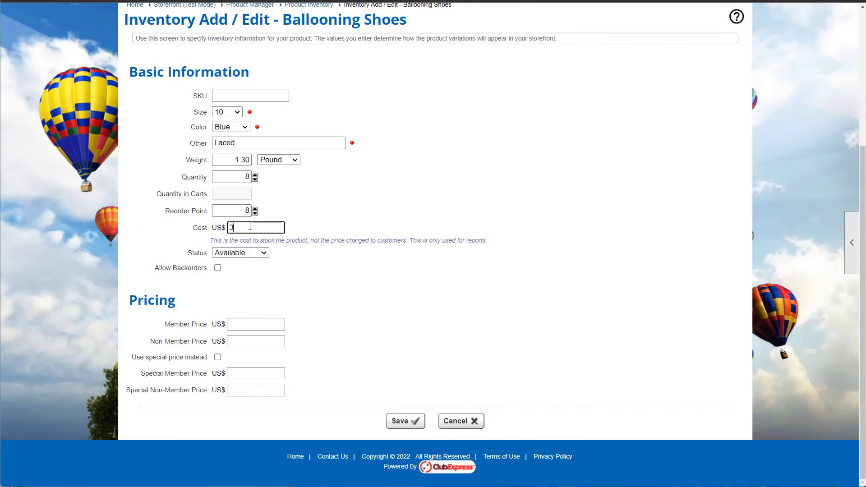
{"action": "left_click", "coordinate": [322, 229]}
{"action": "left_click", "coordinate": [232, 229]}
{"action": "left_click_drag", "start_coordinate": [274, 228], "coordinate": [229, 228]}
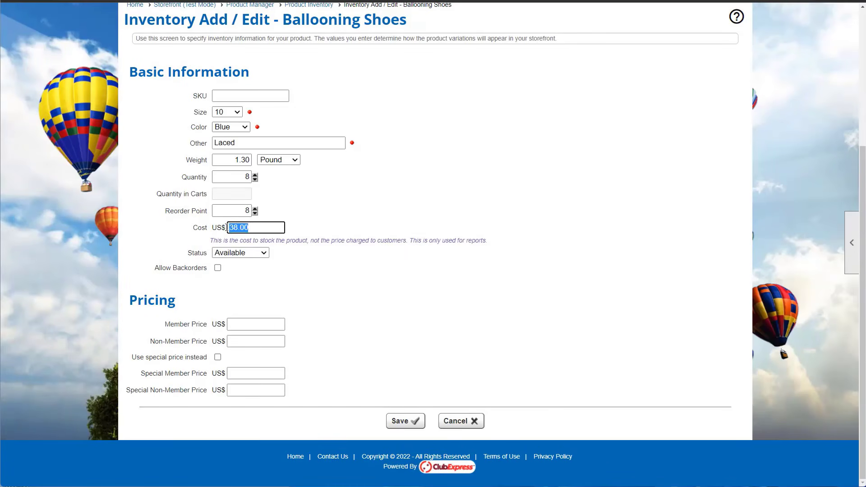
{"action": "left_click", "coordinate": [303, 233]}
{"action": "mouse_move", "coordinate": [303, 232]}
{"action": "left_mouse_down"}
{"action": "mouse_move", "coordinate": [185, 228]}
{"action": "mouse_move", "coordinate": [300, 231]}
{"action": "left_mouse_up"}
{"action": "left_click", "coordinate": [185, 229]}
{"action": "left_click", "coordinate": [310, 239]}
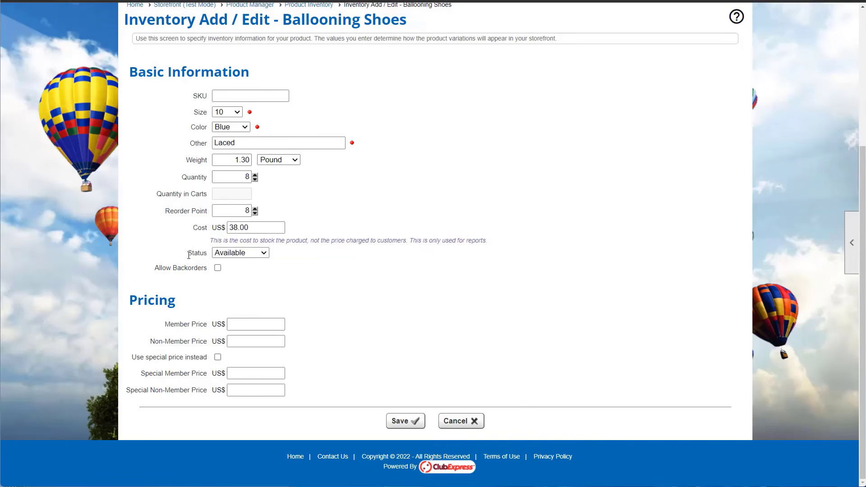
- Review the status options, keep the variation as Available, and allow backorders for it
{"action": "left_click", "coordinate": [246, 256]}
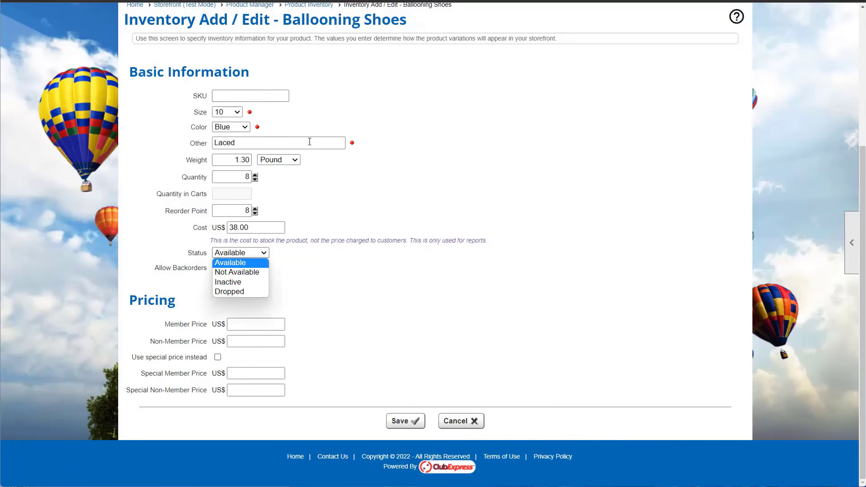
{"action": "left_click", "coordinate": [246, 263]}
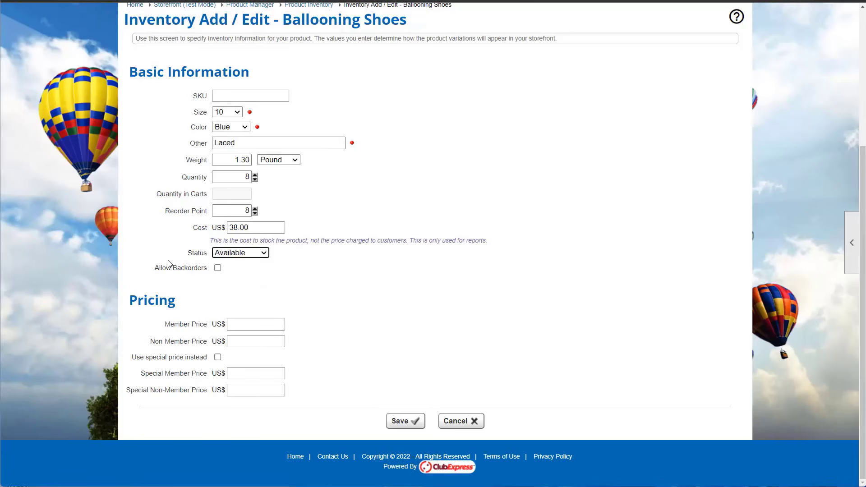
{"action": "left_click_drag", "start_coordinate": [151, 268], "coordinate": [209, 278]}
{"action": "left_click", "coordinate": [217, 268]}
{"action": "double_click", "coordinate": [247, 177]}
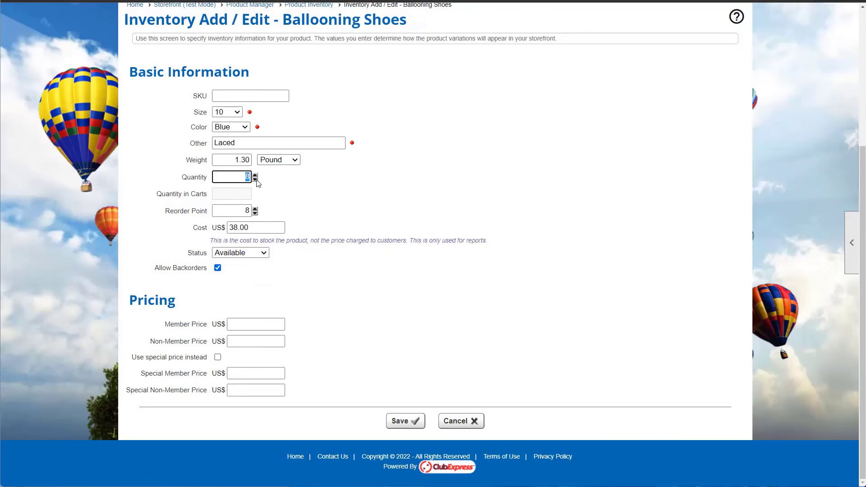
- Set the variation's stock quantity to 0
{"action": "left_click", "coordinate": [255, 179]}
{"action": "left_click", "coordinate": [255, 179]}
{"action": "left_click", "coordinate": [255, 179]}
{"action": "left_click", "coordinate": [255, 176]}
{"action": "left_click", "coordinate": [257, 180]}
{"action": "left_click", "coordinate": [244, 316]}
{"action": "double_click", "coordinate": [248, 176]}
{"action": "left_click", "coordinate": [331, 229]}
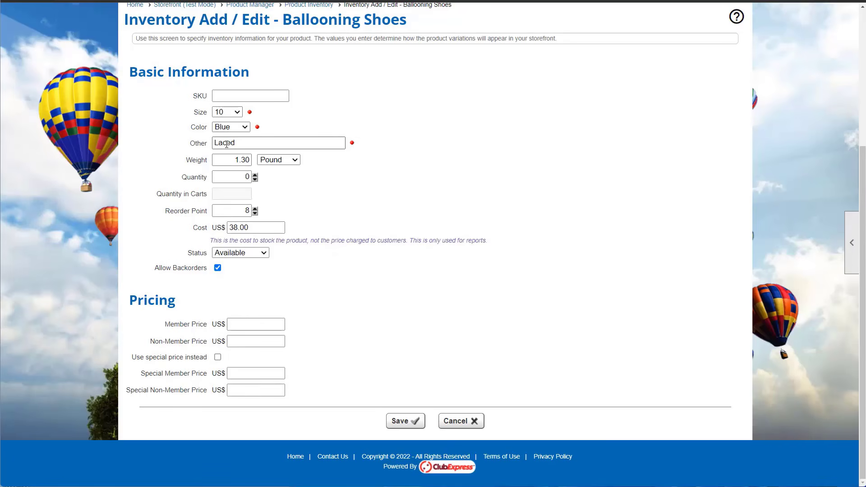
- Set the variation's member price to US$ 52.00 and its non-member price to US$ 57.00
{"action": "left_click", "coordinate": [243, 324]}
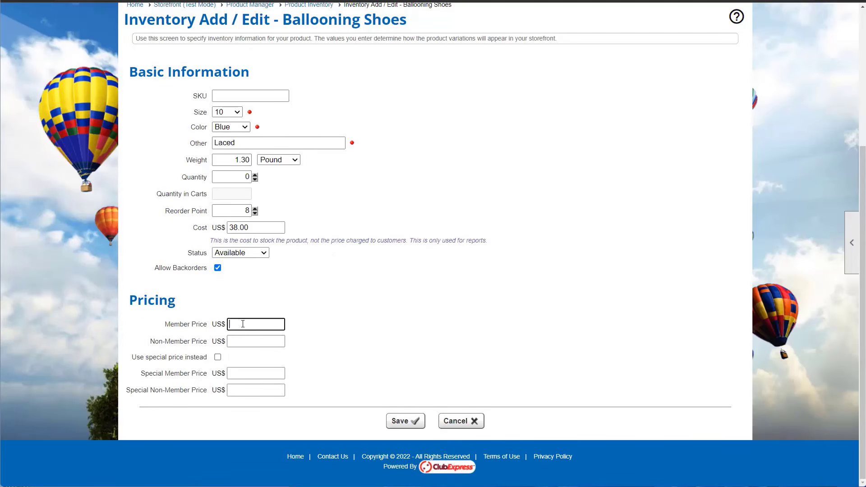
{"action": "type", "text": "52"}
{"action": "left_click", "coordinate": [297, 307]}
{"action": "left_click", "coordinate": [231, 345]}
{"action": "type", "text": "57"}
{"action": "left_click", "coordinate": [341, 340]}
- Set the special member price to US$ 32.00 and the special non-member price to US$ 37.00
{"action": "left_click", "coordinate": [255, 372]}
{"action": "type", "text": "32"}
{"action": "left_click", "coordinate": [247, 390]}
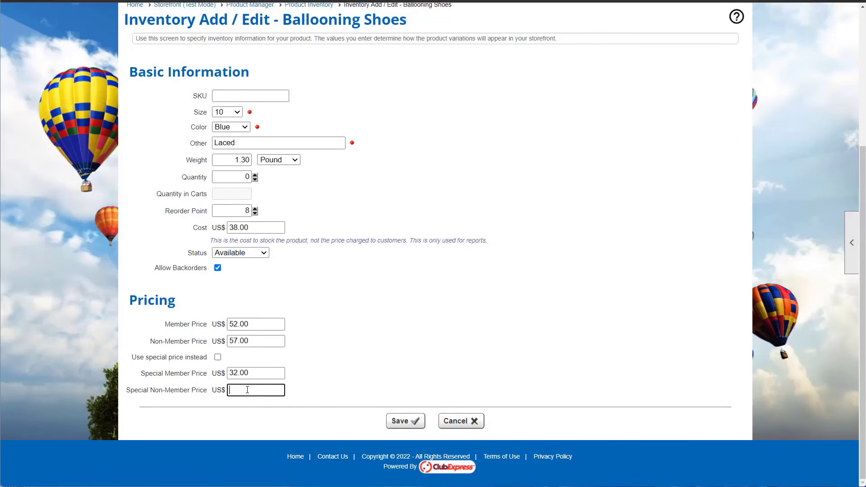
{"action": "left_click", "coordinate": [296, 379]}
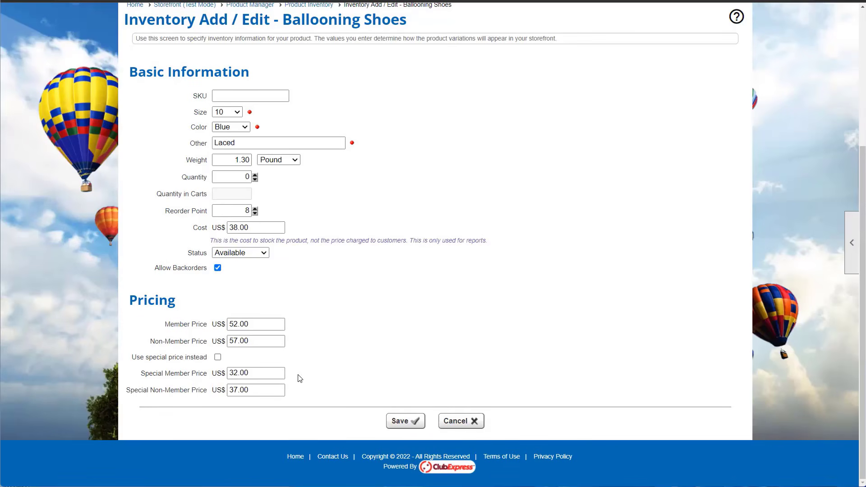
- Compare the regular and special prices, enable use of the special price for the variation, and save the inventory record
{"action": "left_click", "coordinate": [218, 357]}
{"action": "left_click_drag", "start_coordinate": [262, 339], "coordinate": [199, 332]}
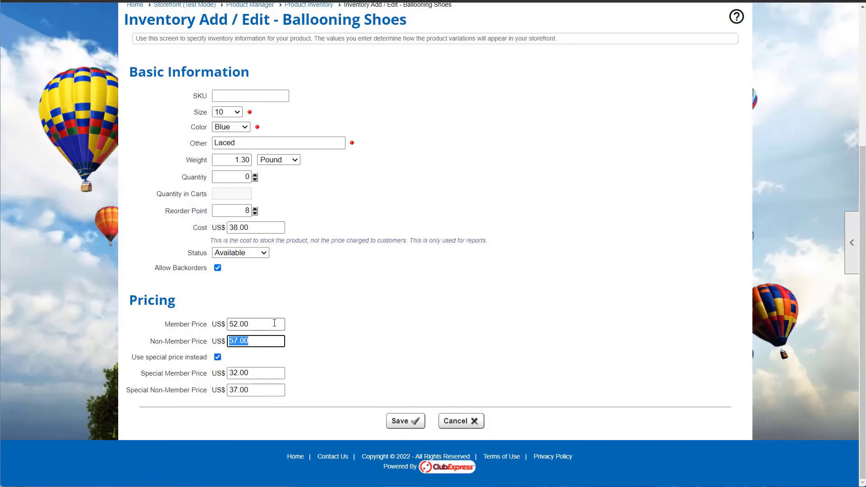
{"action": "left_click", "coordinate": [255, 325]}
{"action": "left_click", "coordinate": [269, 339]}
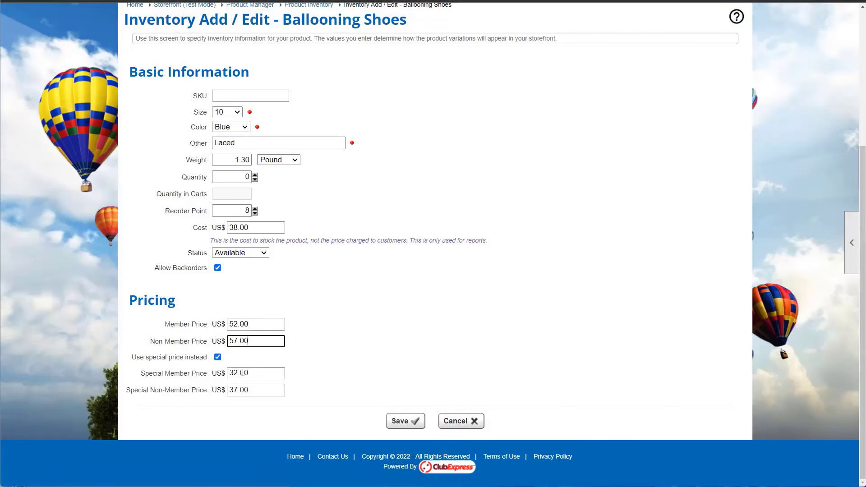
{"action": "left_click", "coordinate": [217, 359]}
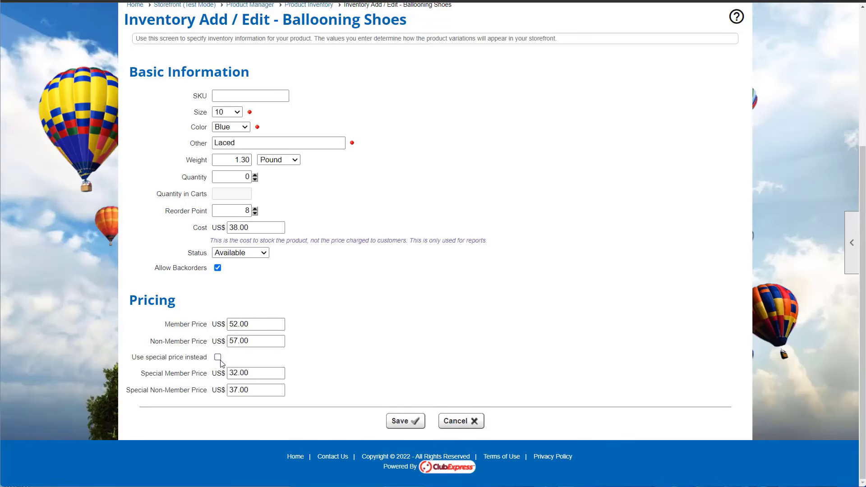
{"action": "left_click", "coordinate": [261, 341]}
{"action": "double_click", "coordinate": [261, 341]}
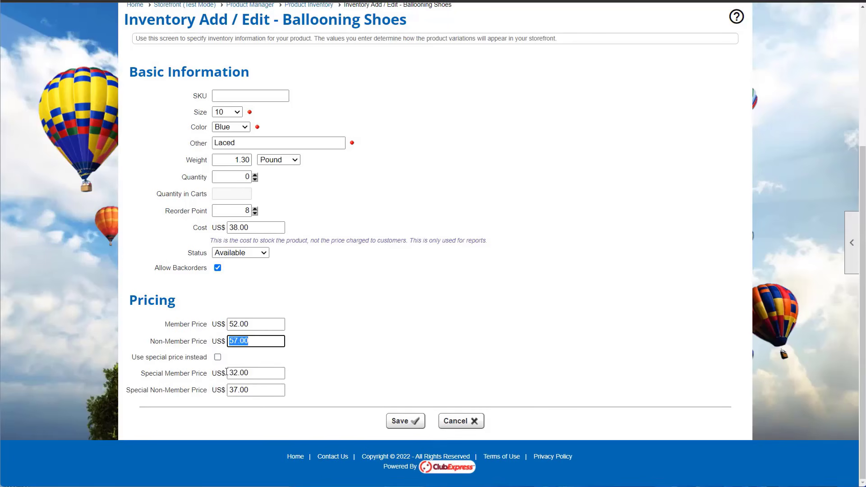
{"action": "left_click", "coordinate": [246, 325]}
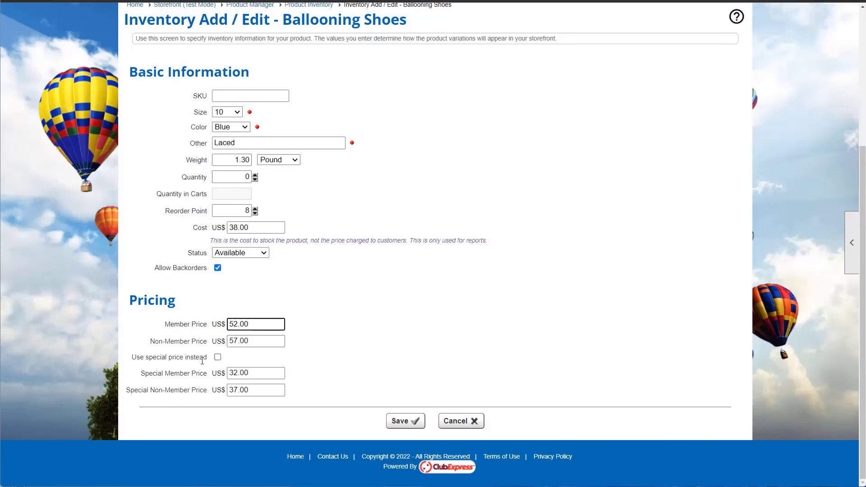
{"action": "left_click", "coordinate": [218, 358]}
{"action": "left_click", "coordinate": [397, 423]}
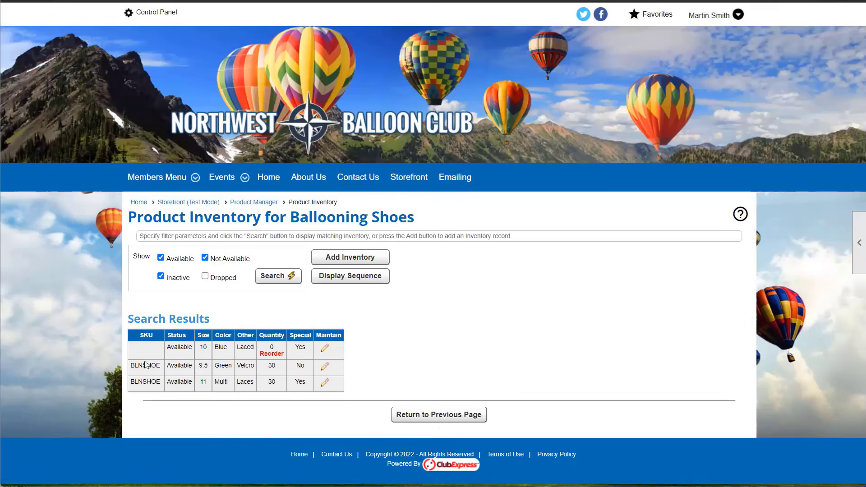
- Review the SKU, status and quantity of the Ballooning Shoes variations in the inventory list
{"action": "left_click_drag", "start_coordinate": [158, 365], "coordinate": [140, 356]}
{"action": "left_click", "coordinate": [184, 365]}
{"action": "left_click_drag", "start_coordinate": [258, 355], "coordinate": [284, 354]}
{"action": "double_click", "coordinate": [272, 347]}
- Return to the Product Manager and check the status of Ballooning Shoes in the product list
{"action": "left_click", "coordinate": [411, 419]}
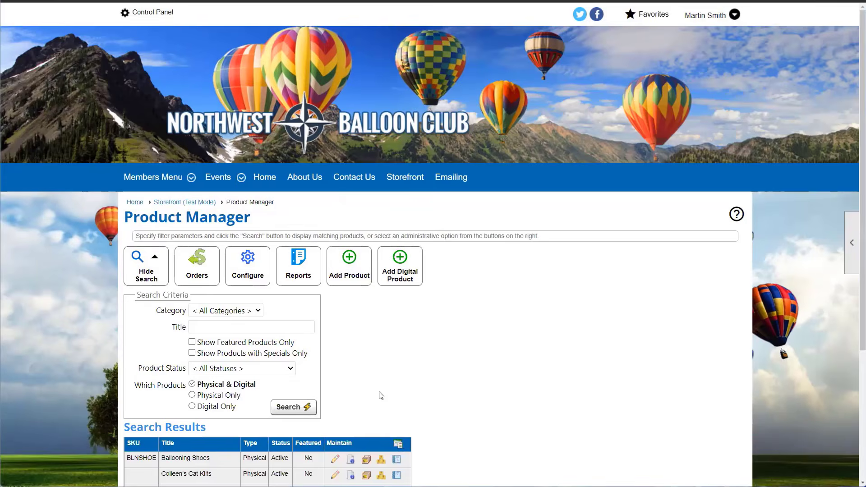
{"action": "scroll", "coordinate": [381, 396], "scroll_direction": "down", "scroll_amount": 3}
{"action": "left_click_drag", "start_coordinate": [270, 323], "coordinate": [297, 331]}
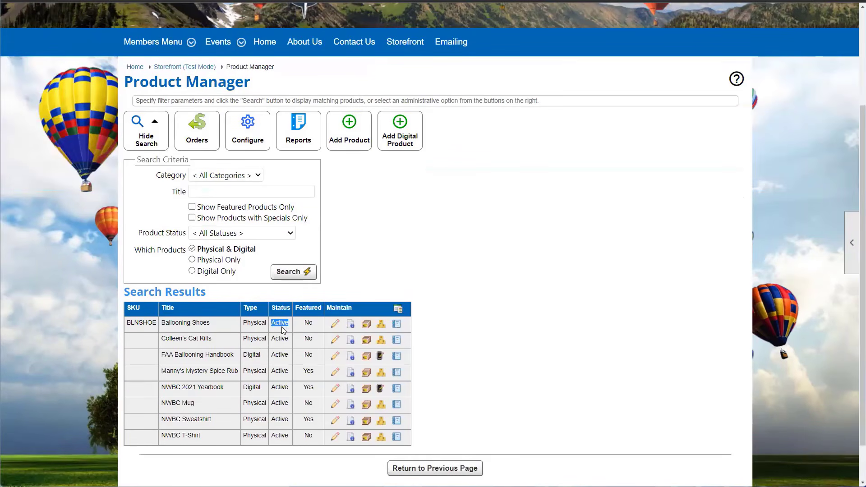
{"action": "scroll", "coordinate": [281, 332], "scroll_direction": "up", "scroll_amount": 2}
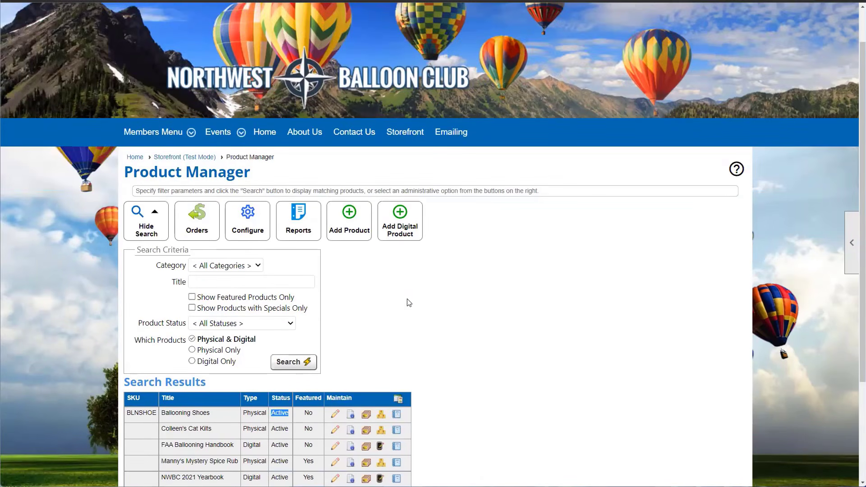
- Open the storefront, examine the Ballooning Shoes price range, and open that product's details
{"action": "left_click", "coordinate": [403, 134]}
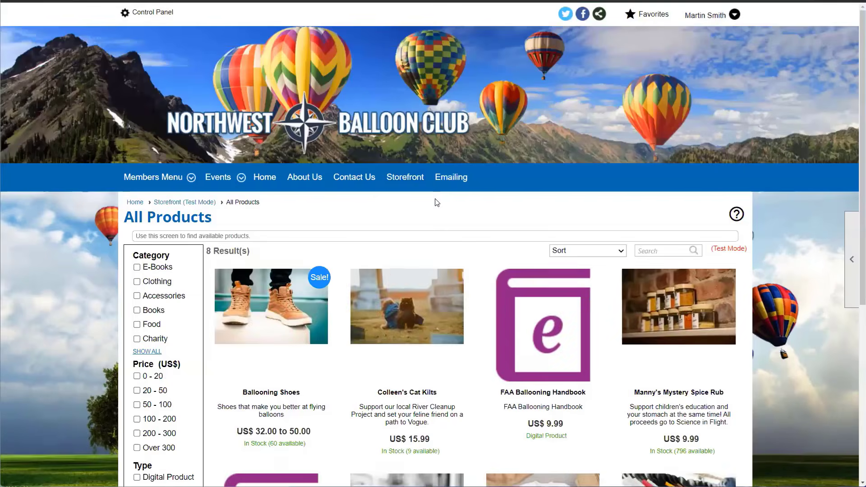
{"action": "scroll", "coordinate": [289, 314], "scroll_direction": "down", "scroll_amount": 2}
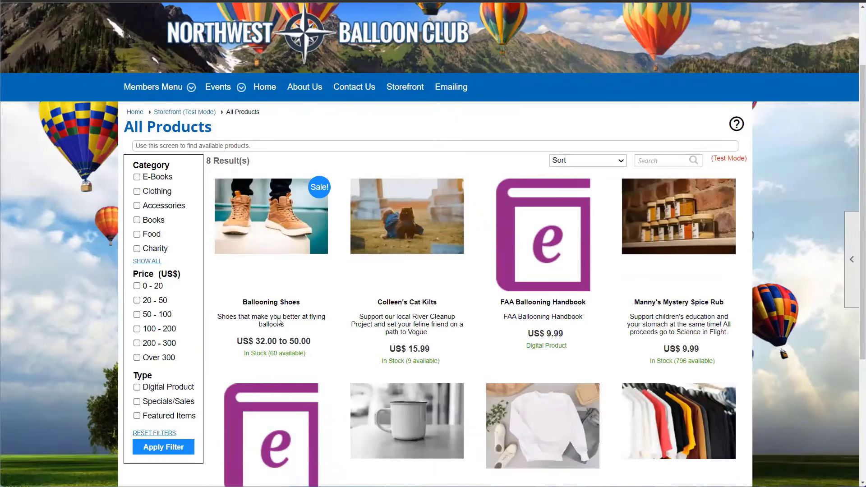
{"action": "left_click_drag", "start_coordinate": [238, 342], "coordinate": [314, 341]}
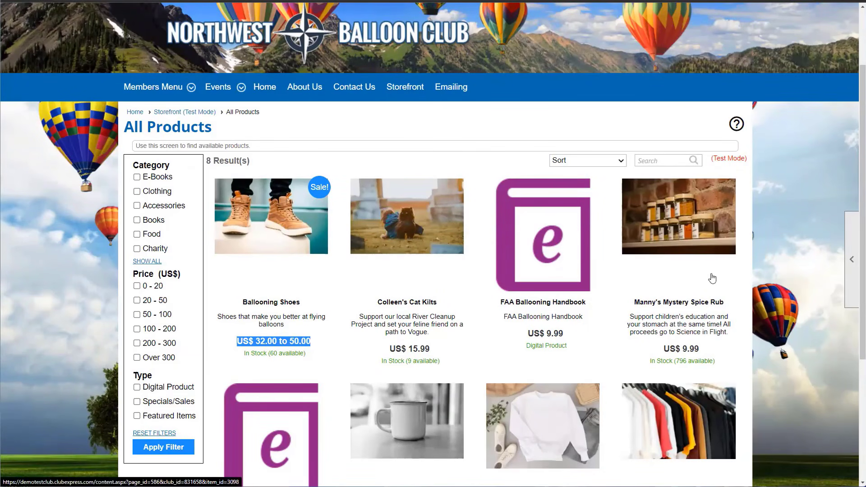
{"action": "left_click", "coordinate": [270, 234]}
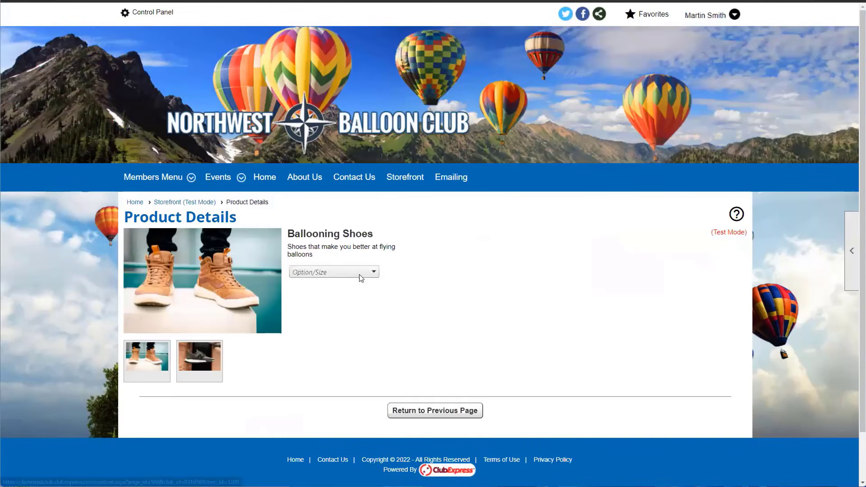
- Choose the Size 9.5 - Green - Velcro option and enter DED as the monogram initials for the add-on
{"action": "left_click", "coordinate": [331, 272]}
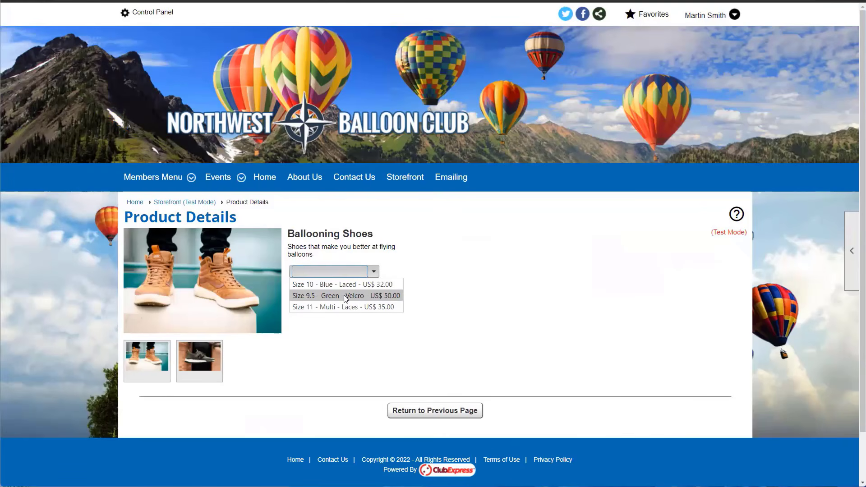
{"action": "left_click", "coordinate": [384, 296]}
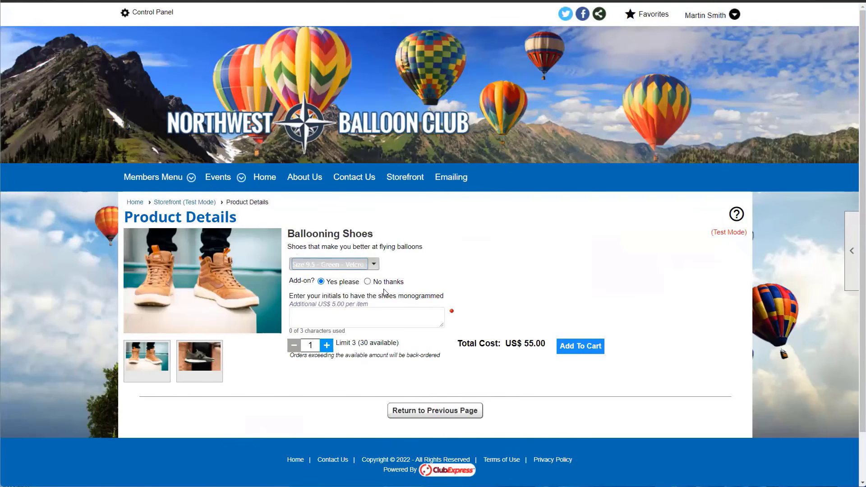
{"action": "left_click_drag", "start_coordinate": [337, 296], "coordinate": [420, 296]}
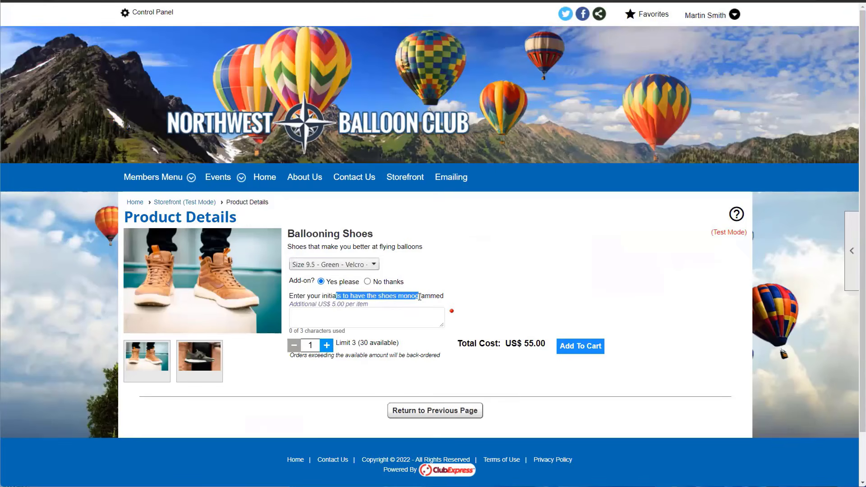
{"action": "left_click", "coordinate": [395, 327]}
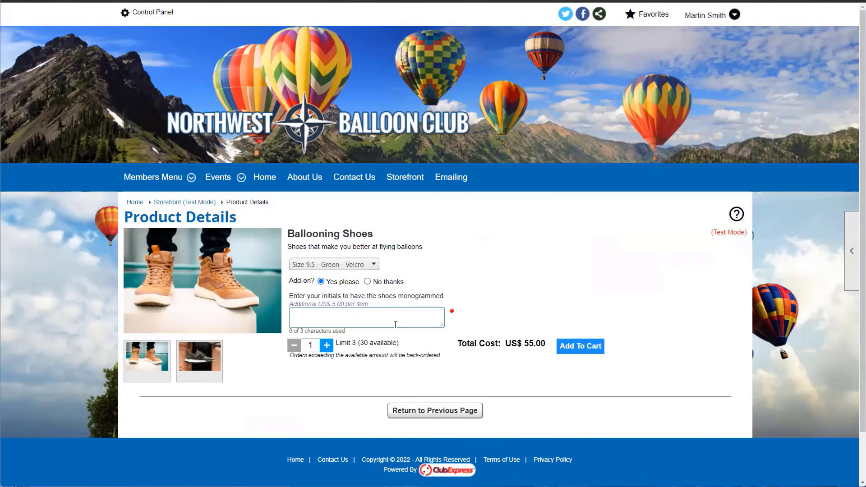
{"action": "type", "text": "DED"}
{"action": "left_click", "coordinate": [499, 301]}
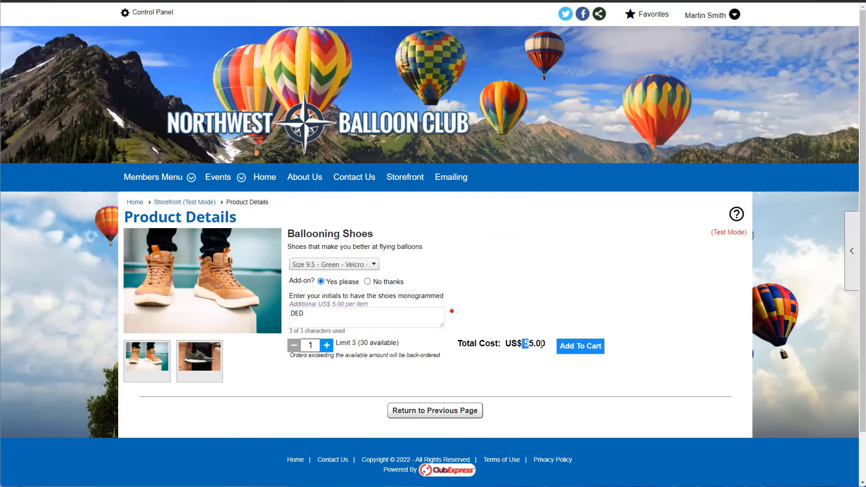
- Check the shoes' total cost and monogram entry, leave the product details, and go back to the Product Manager
{"action": "left_click_drag", "start_coordinate": [523, 344], "coordinate": [541, 344]}
{"action": "left_click_drag", "start_coordinate": [305, 313], "coordinate": [298, 315]}
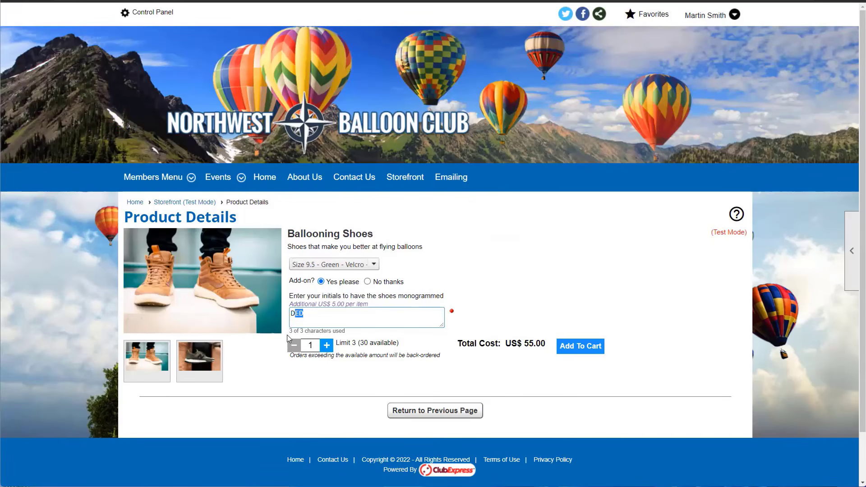
{"action": "left_click", "coordinate": [559, 352]}
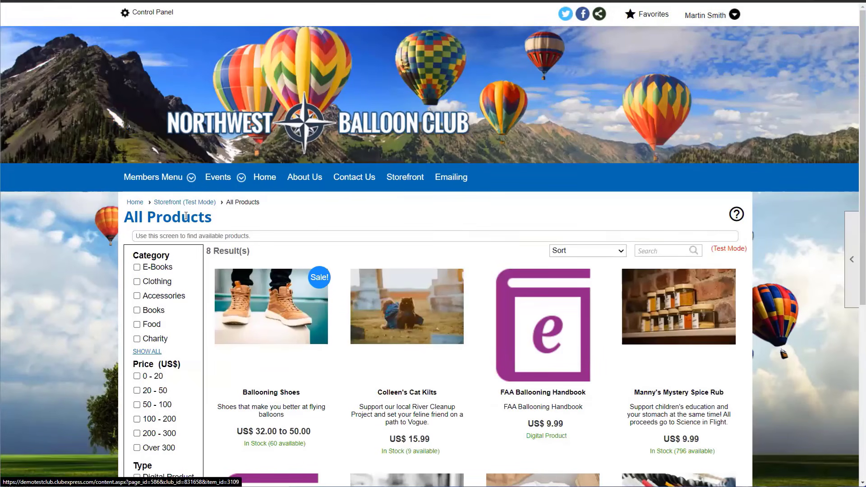
{"action": "left_click", "coordinate": [852, 259]}
{"action": "left_click", "coordinate": [790, 294]}
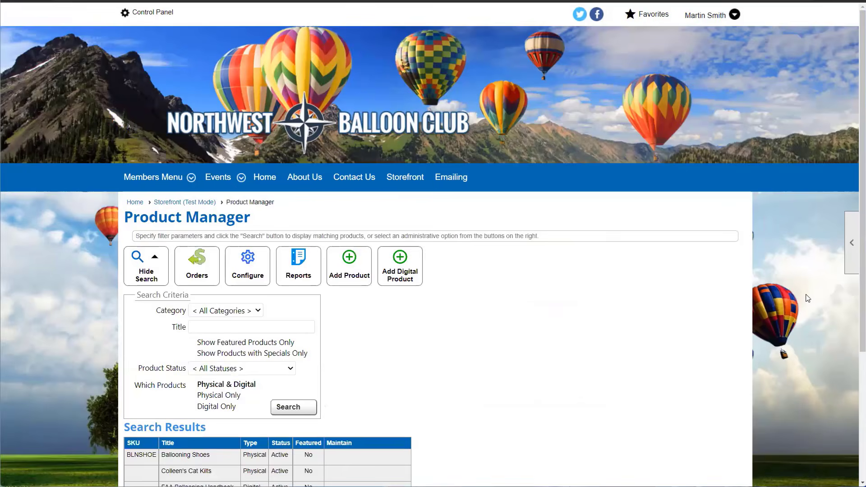
- Open a new digital product form, look over its fields and product categories, and cancel it
{"action": "scroll", "coordinate": [397, 380], "scroll_direction": "down", "scroll_amount": 2}
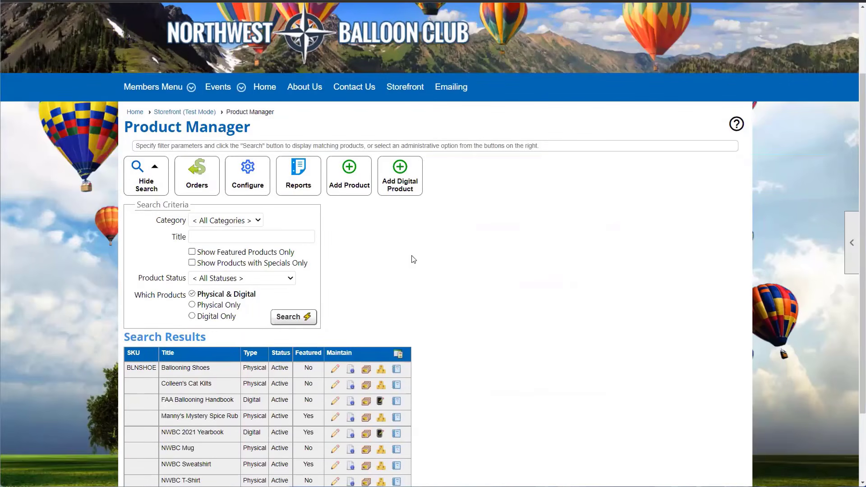
{"action": "left_click", "coordinate": [396, 189]}
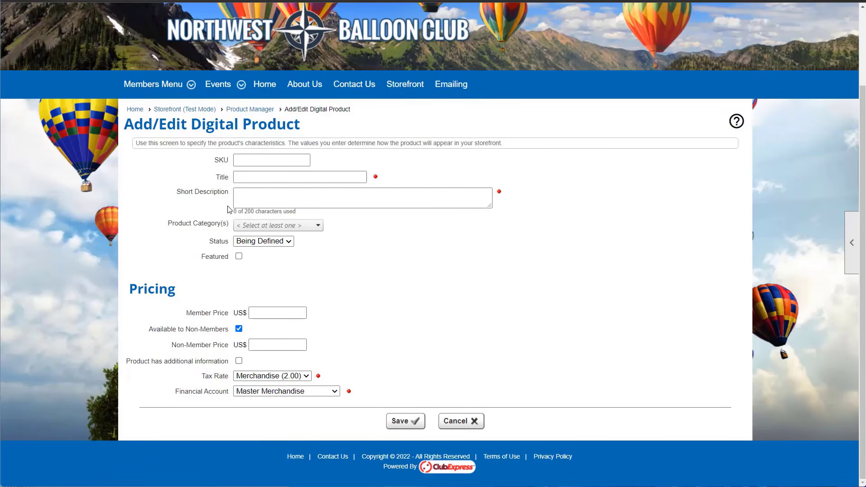
{"action": "left_click", "coordinate": [271, 223]}
{"action": "left_click", "coordinate": [398, 244]}
{"action": "left_click", "coordinate": [469, 420]}
- Find the FAA Ballooning Handbook digital product and examine the title and format of its attached document
{"action": "scroll", "coordinate": [455, 411], "scroll_direction": "down", "scroll_amount": 2}
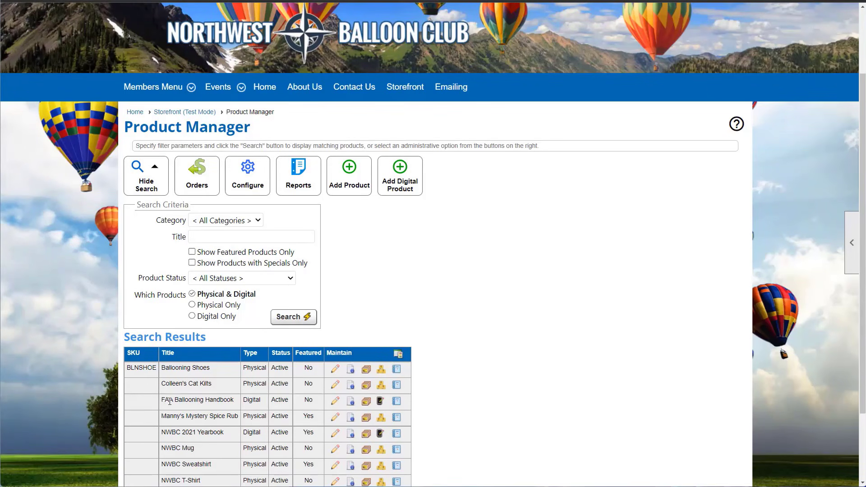
{"action": "left_click_drag", "start_coordinate": [163, 403], "coordinate": [244, 403]}
{"action": "double_click", "coordinate": [247, 401]}
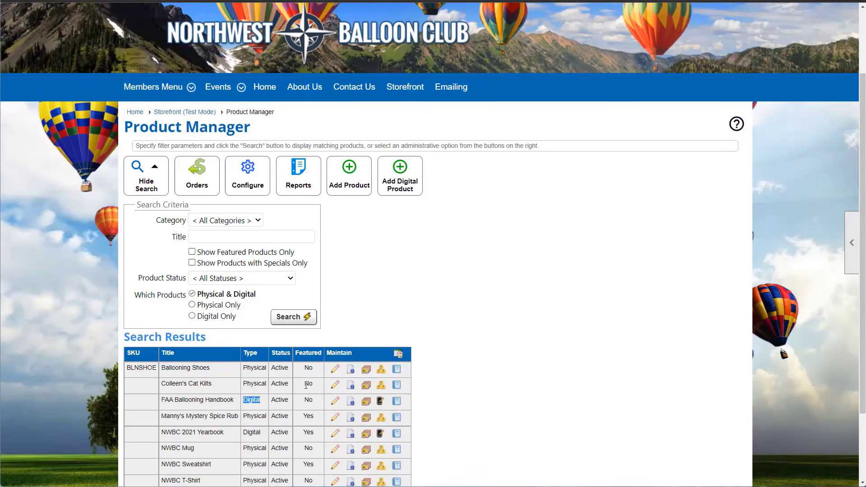
{"action": "left_click", "coordinate": [380, 403]}
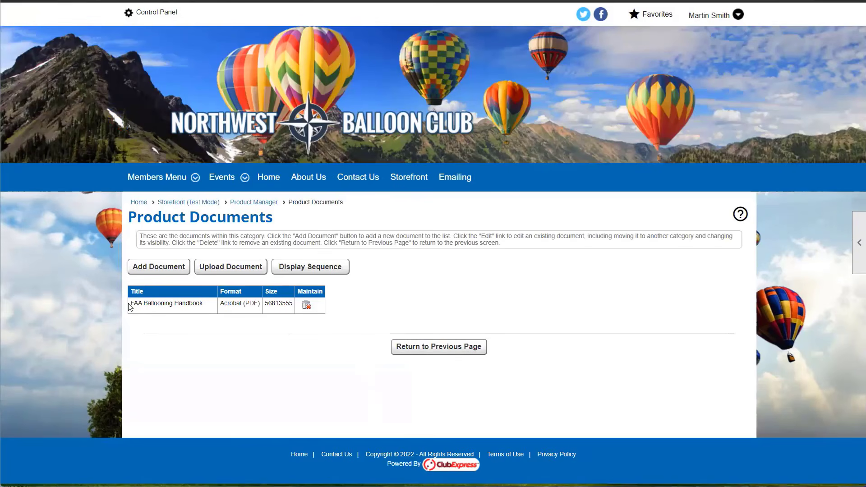
{"action": "left_click_drag", "start_coordinate": [226, 303], "coordinate": [261, 304]}
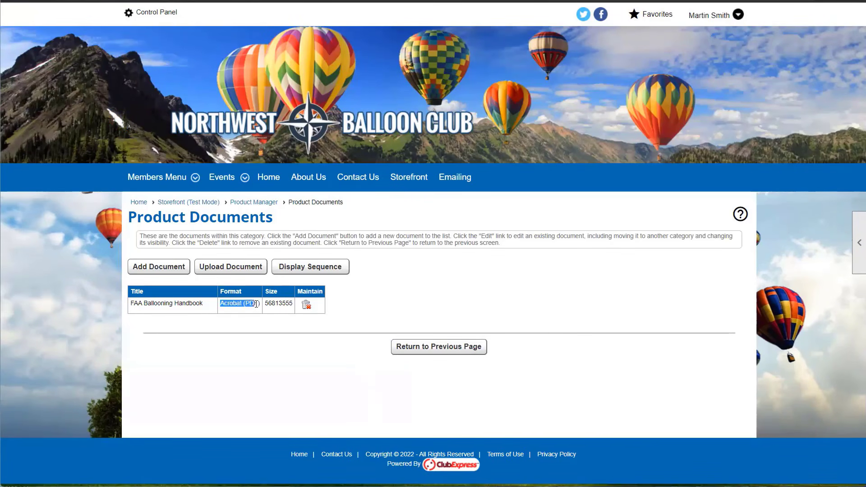
{"action": "left_click", "coordinate": [185, 314]}
{"action": "left_click_drag", "start_coordinate": [137, 306], "coordinate": [201, 303]}
{"action": "left_click", "coordinate": [201, 304]}
- View the folder choices for adding an existing document to the handbook product and close the dialog without adding one
{"action": "left_click", "coordinate": [148, 270]}
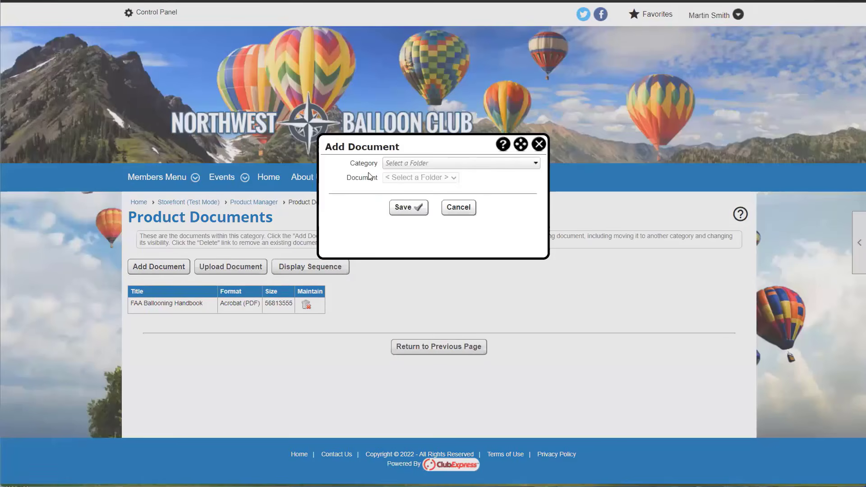
{"action": "left_click", "coordinate": [451, 167]}
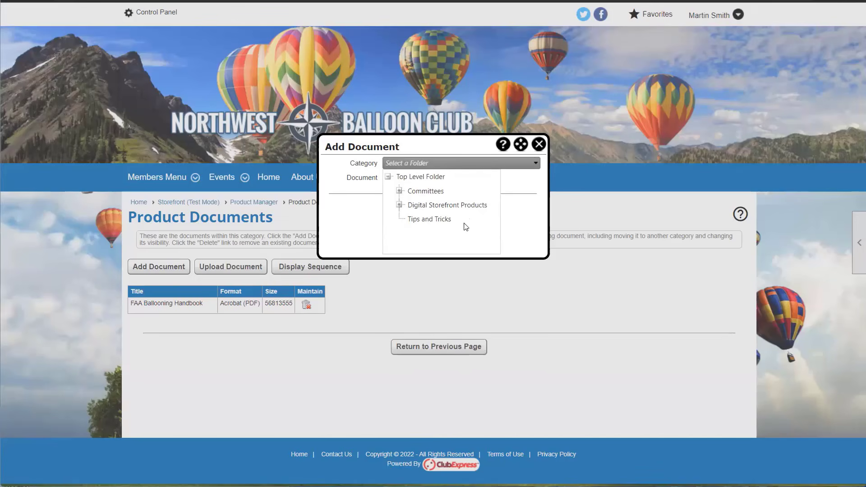
{"action": "left_click", "coordinate": [510, 220]}
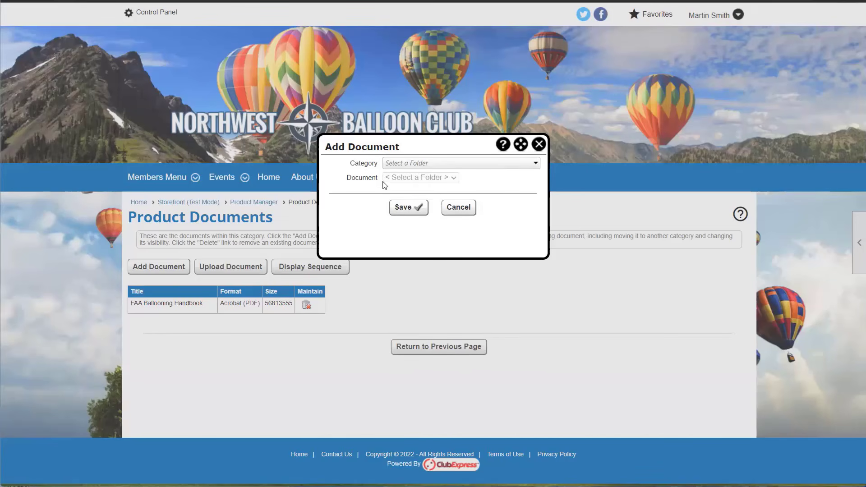
{"action": "left_click", "coordinate": [540, 144]}
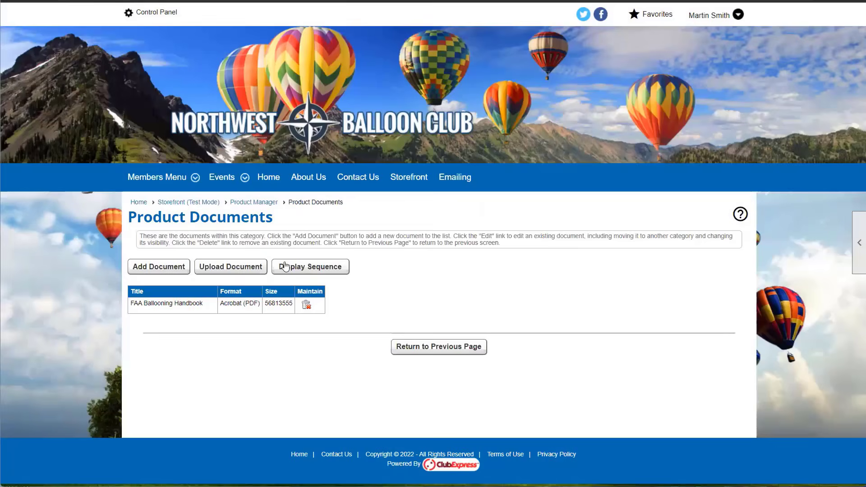
- Open the upload form for a new product document, choose the Tips and Tricks folder, and close the form without saving
{"action": "left_click", "coordinate": [243, 270]}
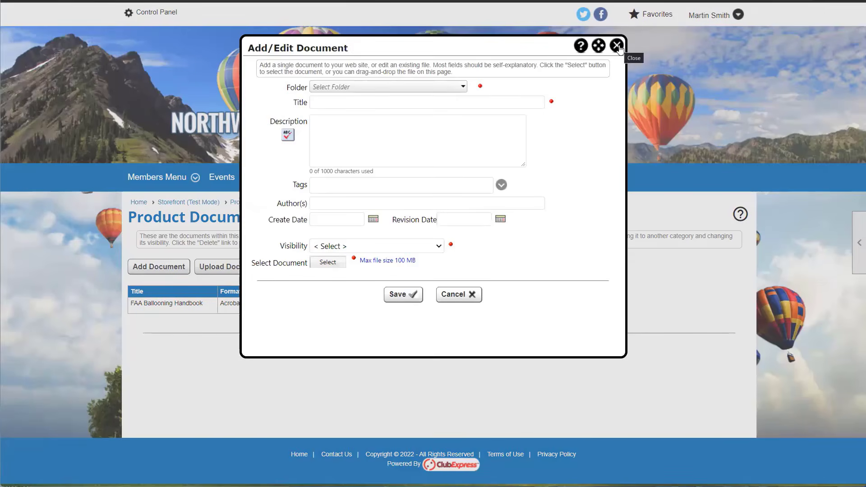
{"action": "left_click", "coordinate": [368, 84]}
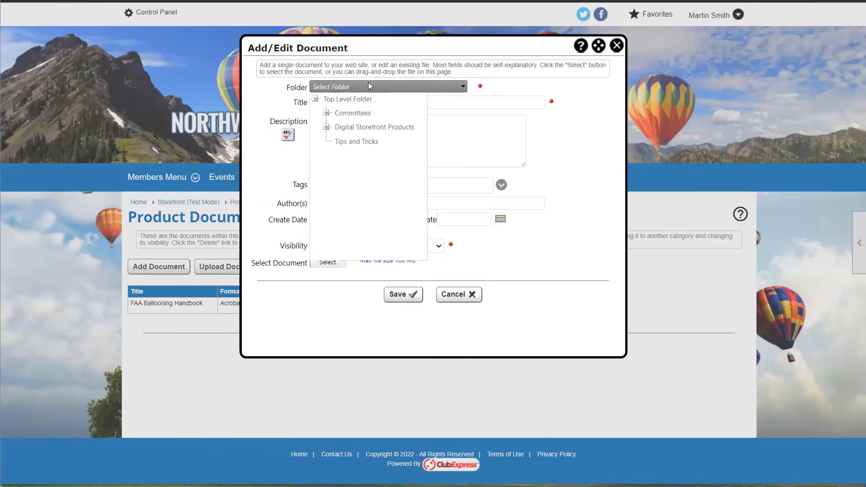
{"action": "left_click", "coordinate": [364, 144]}
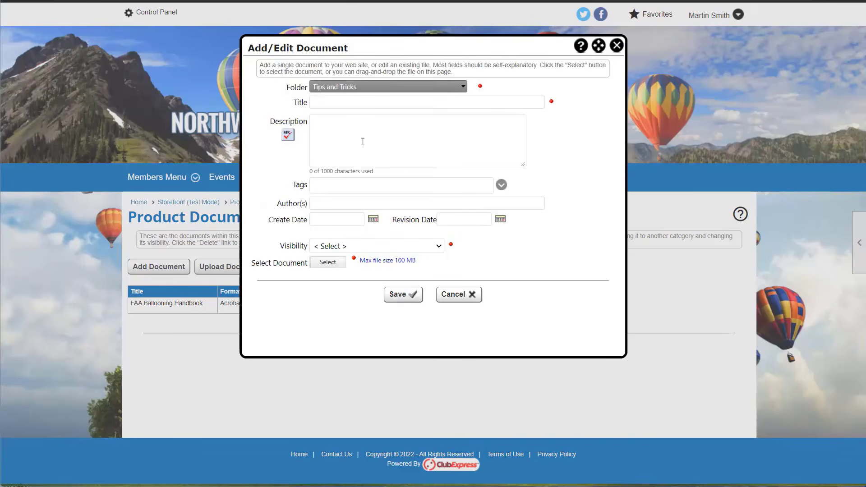
{"action": "left_click", "coordinate": [360, 102]}
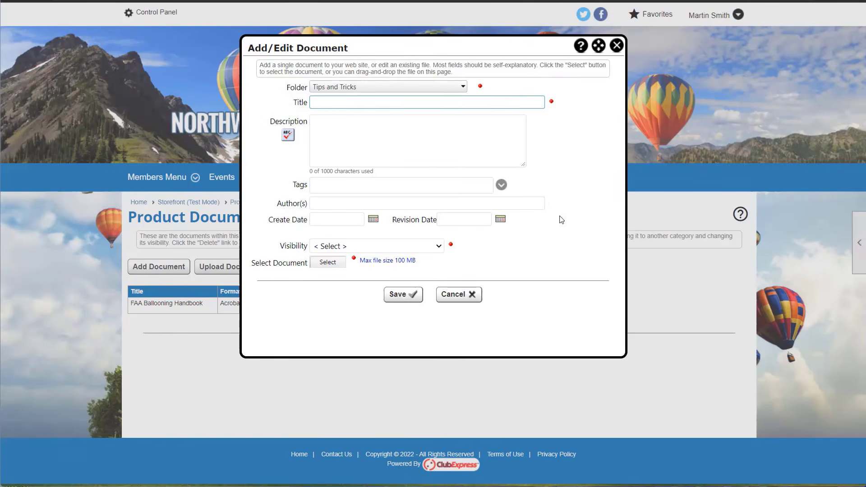
{"action": "left_click", "coordinate": [617, 46]}
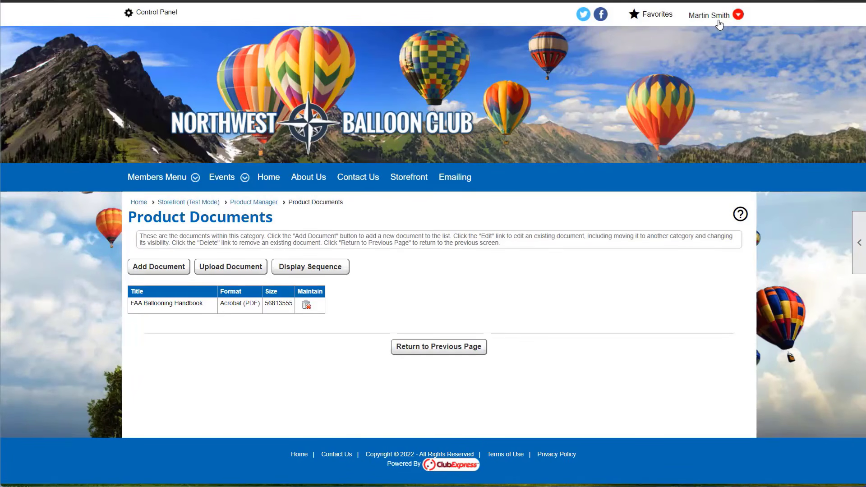
- Examine the documents and their download links in the member profile's Download Bank, and return to the profile
{"action": "left_click", "coordinate": [697, 22]}
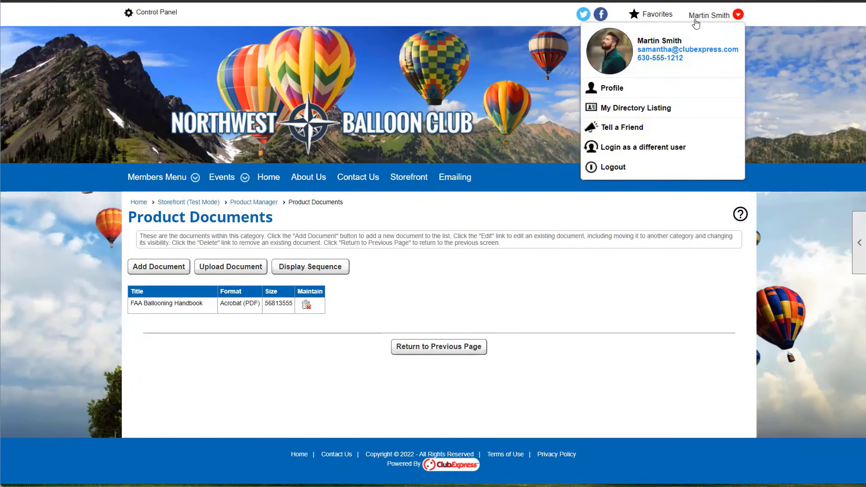
{"action": "left_click", "coordinate": [622, 87]}
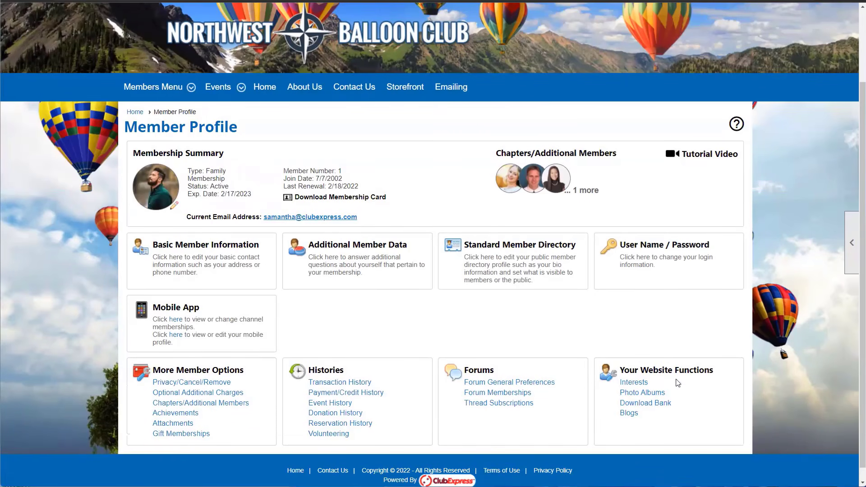
{"action": "left_click", "coordinate": [645, 407]}
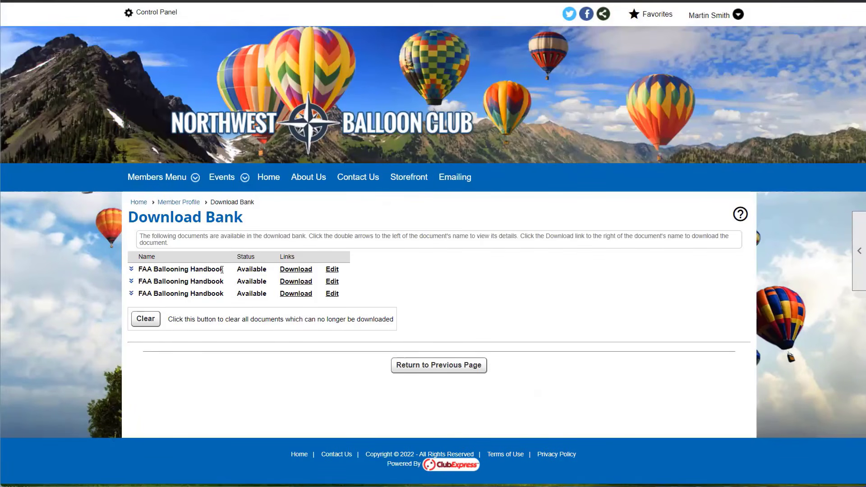
{"action": "left_click", "coordinate": [303, 278]}
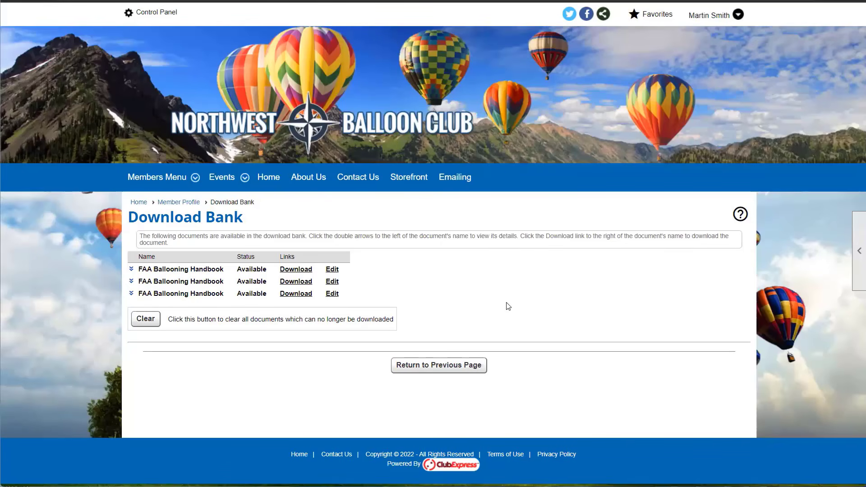
{"action": "left_click", "coordinate": [446, 365]}
- Leave the member profile and open the storefront's Product Manager at its list of products
{"action": "left_click", "coordinate": [734, 15]}
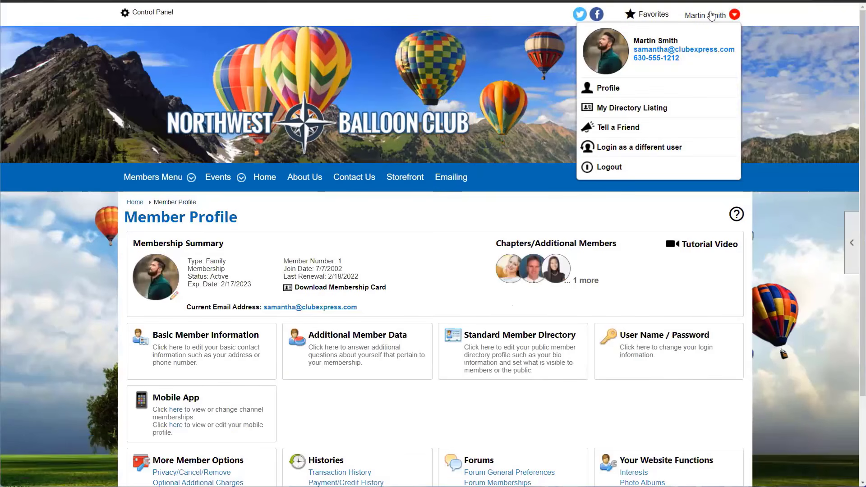
{"action": "left_click", "coordinate": [200, 16]}
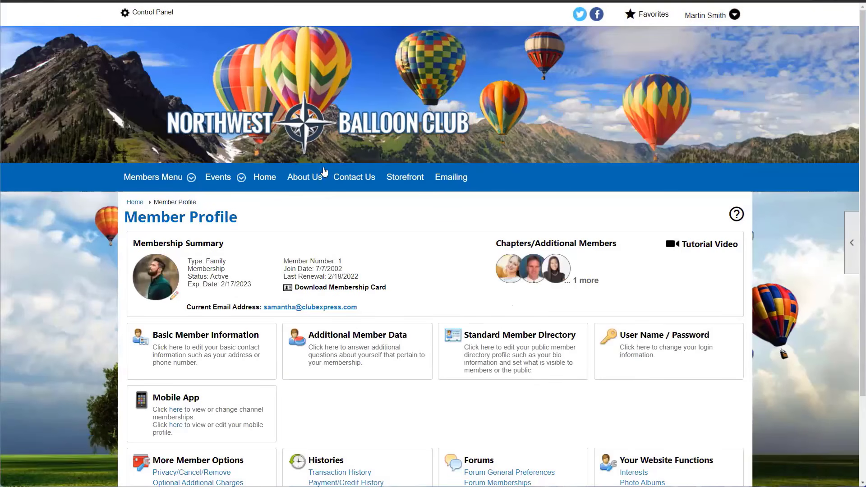
{"action": "left_click", "coordinate": [123, 9]}
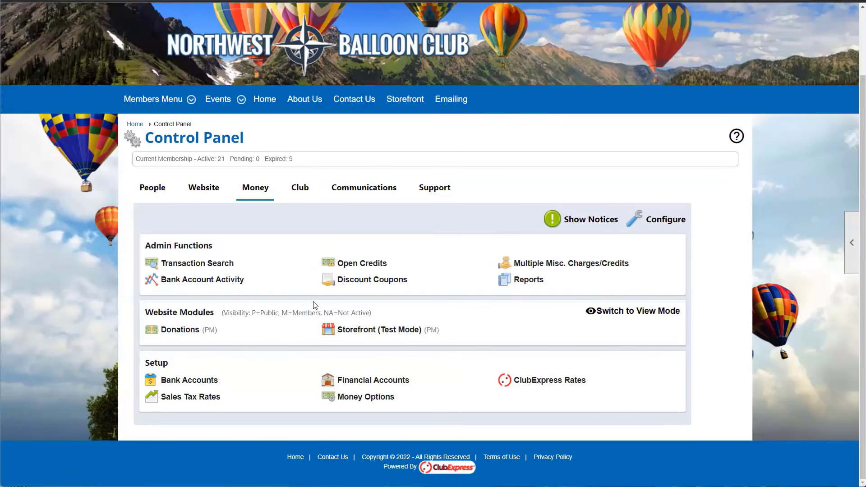
{"action": "left_click", "coordinate": [361, 328]}
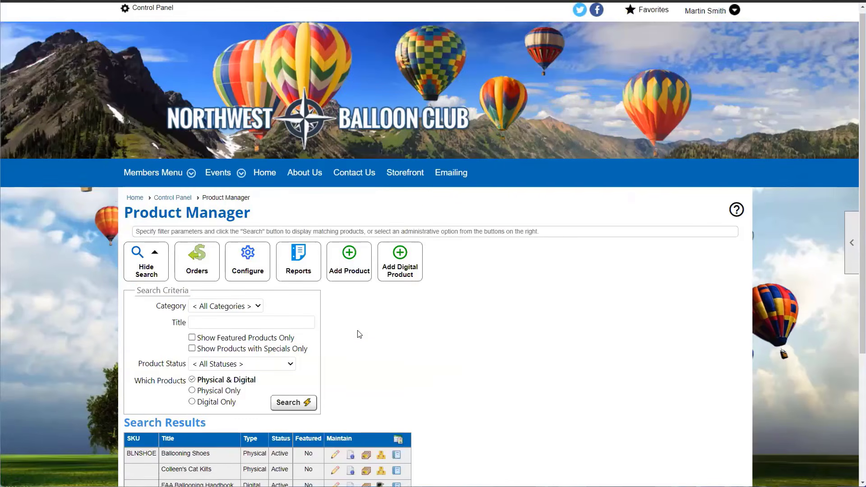
{"action": "scroll", "coordinate": [359, 334], "scroll_direction": "down", "scroll_amount": 4}
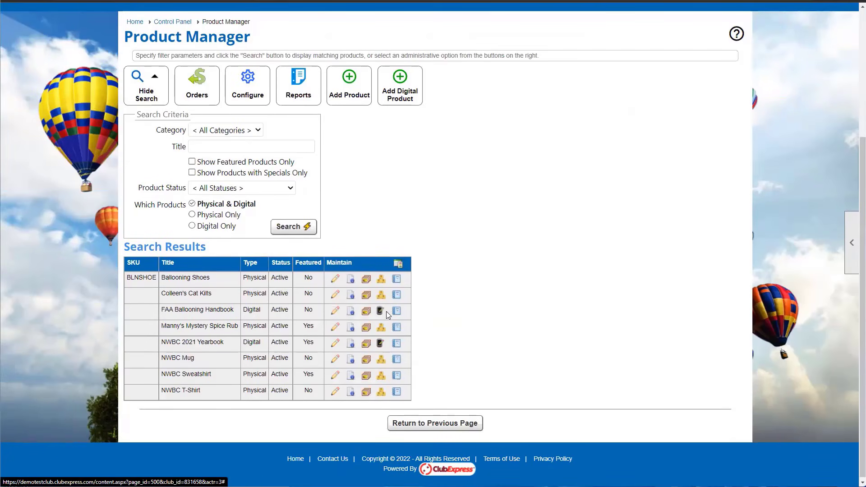
- Make the "shoe 2" photo the main picture of the Ballooning Shoes product
{"action": "left_click", "coordinate": [367, 284]}
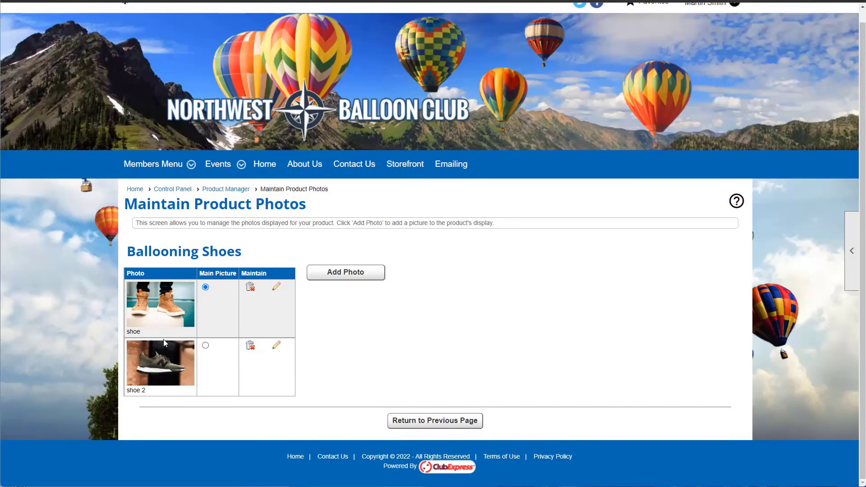
{"action": "left_click", "coordinate": [205, 346]}
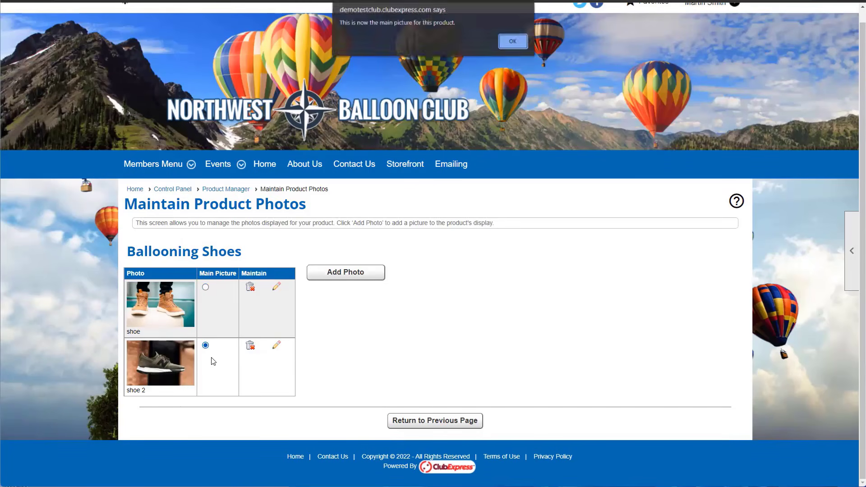
{"action": "left_click", "coordinate": [515, 46]}
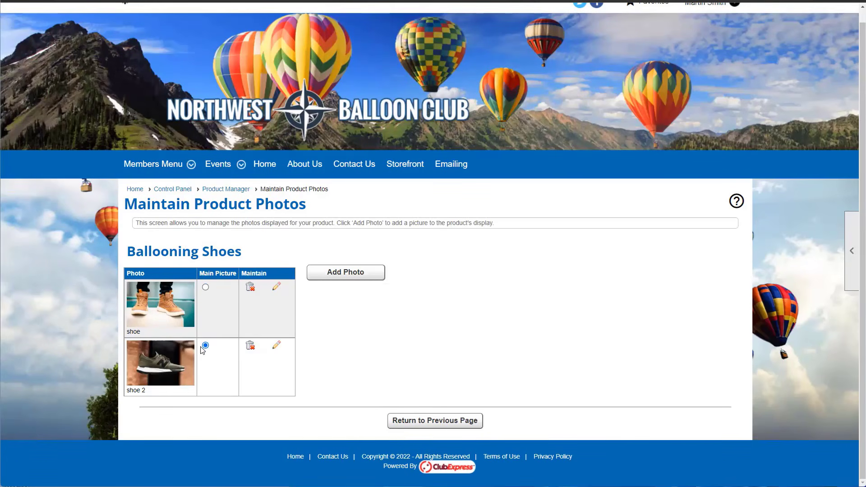
- View the form for adding a photo to Ballooning Shoes, close it unsaved, and return to the Product Manager
{"action": "left_click", "coordinate": [372, 279]}
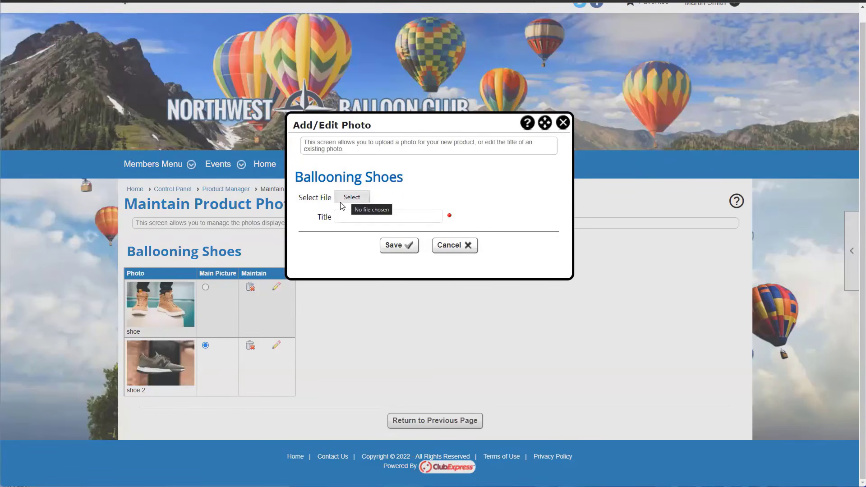
{"action": "left_click", "coordinate": [342, 216]}
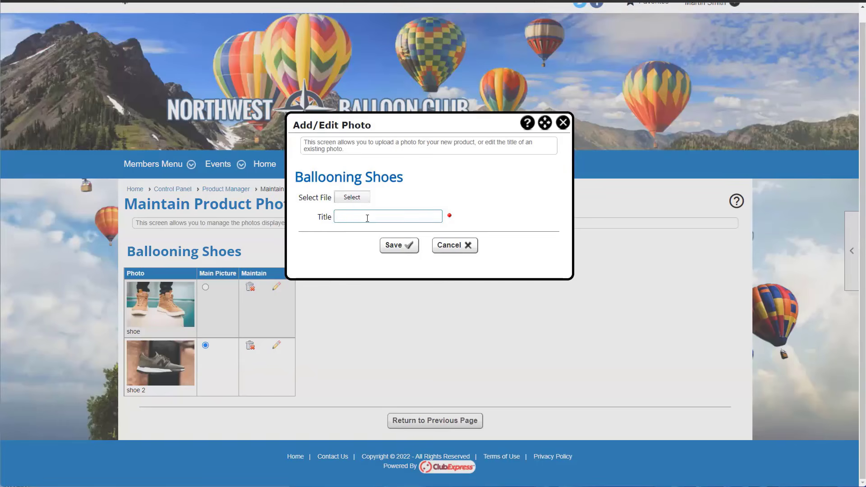
{"action": "left_click", "coordinate": [563, 123]}
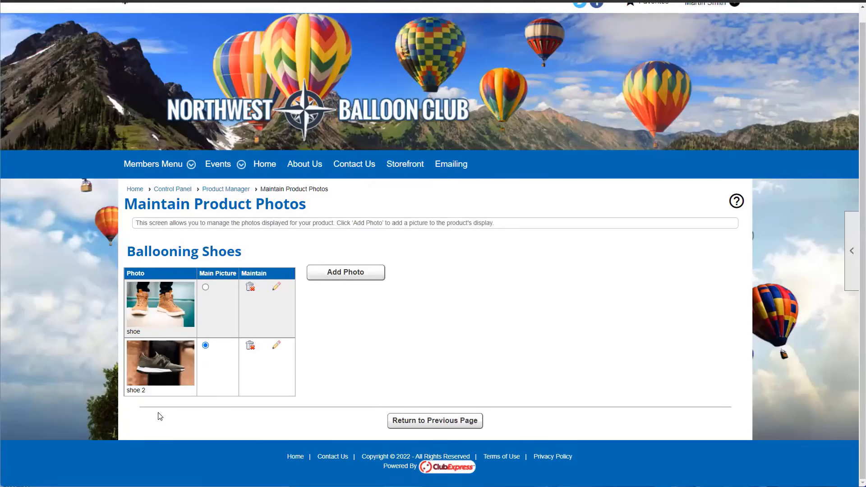
{"action": "left_click", "coordinate": [408, 418]}
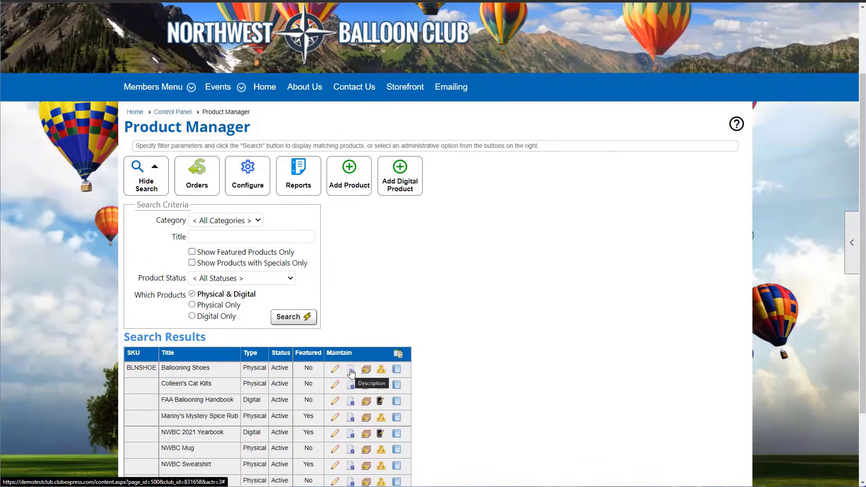
- Open the Ballooning Shoes product description and underline the word "Shoes"
{"action": "left_click", "coordinate": [351, 371]}
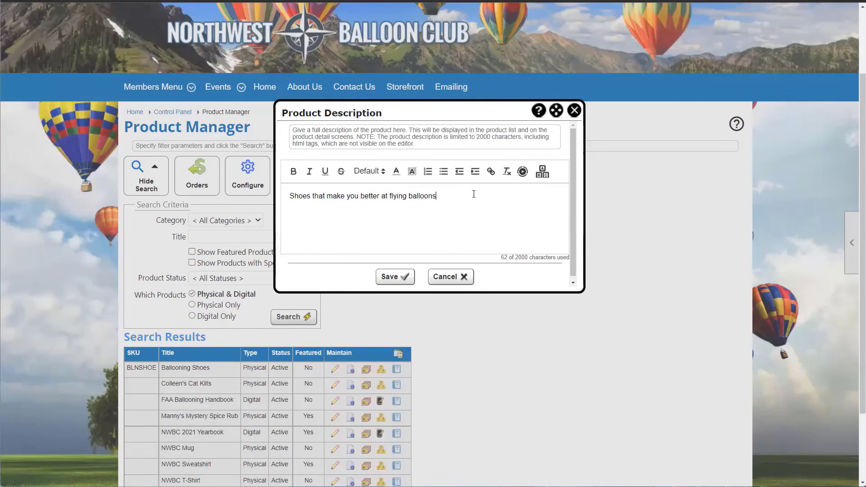
{"action": "left_click_drag", "start_coordinate": [474, 194], "coordinate": [286, 186]}
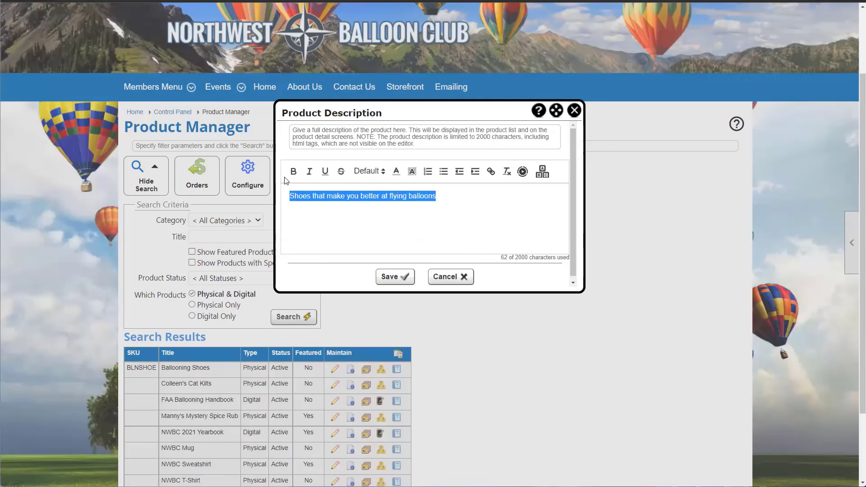
{"action": "left_click", "coordinate": [466, 203]}
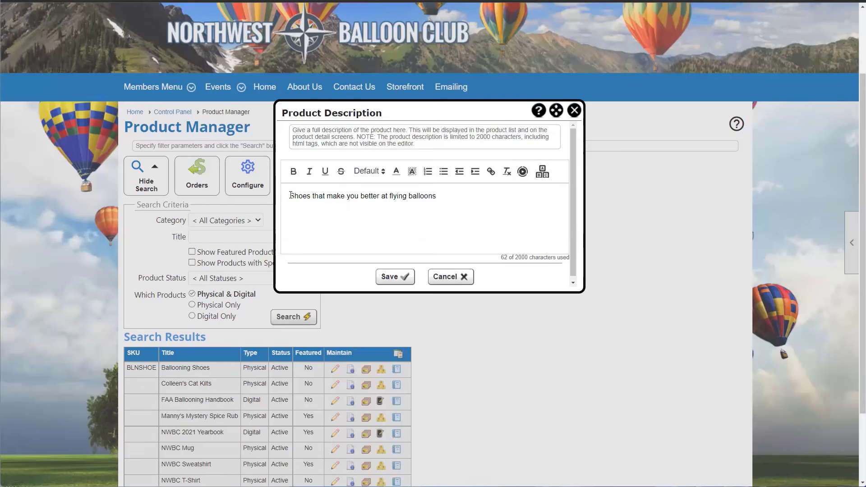
{"action": "left_click_drag", "start_coordinate": [290, 195], "coordinate": [312, 199]}
{"action": "left_click", "coordinate": [325, 171]}
- Start a link of type External Page in the product description, then cancel both the link and the description edits
{"action": "left_click", "coordinate": [491, 172]}
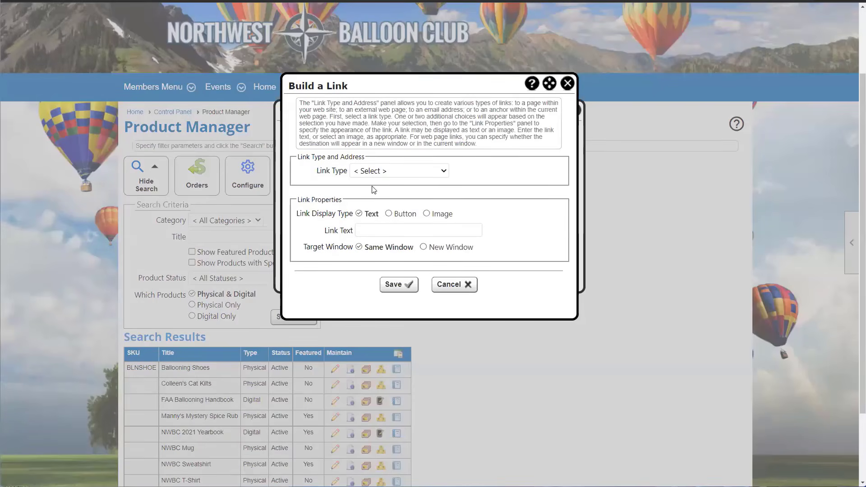
{"action": "left_click", "coordinate": [380, 174]}
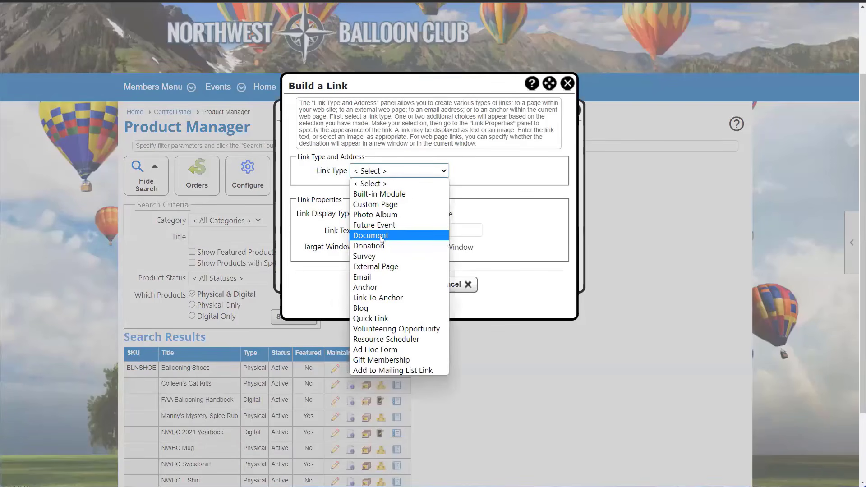
{"action": "left_click", "coordinate": [393, 267]}
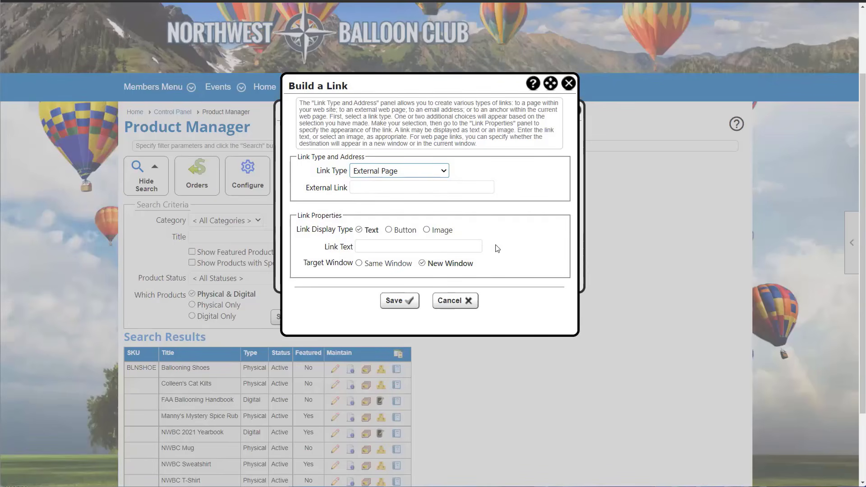
{"action": "left_click", "coordinate": [569, 83]}
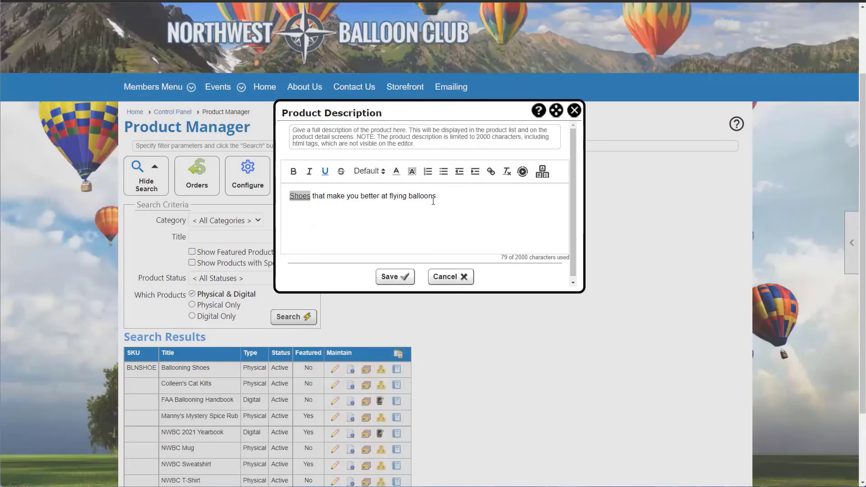
{"action": "left_click", "coordinate": [340, 198]}
{"action": "left_click", "coordinate": [464, 276]}
{"action": "key", "text": "Return"}
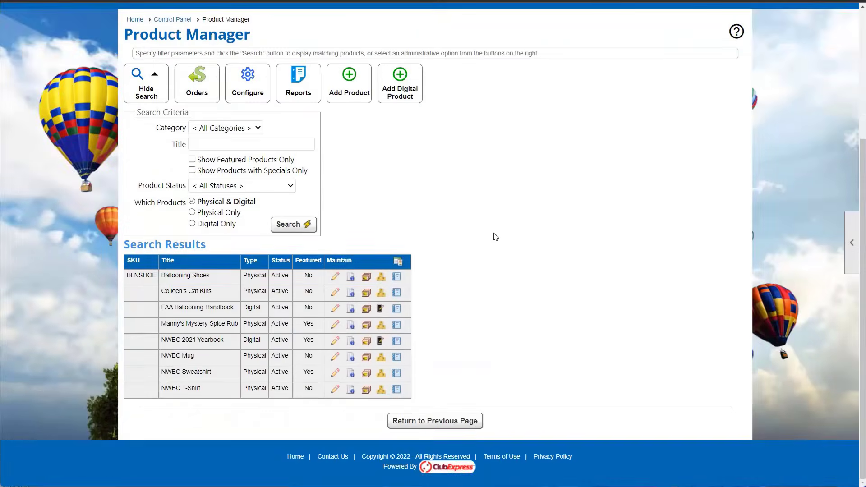
- Leave the Product Manager and open the System Emails page through the Control Panel's communications functions
{"action": "scroll", "coordinate": [496, 237], "scroll_direction": "up", "scroll_amount": 4}
{"action": "scroll", "coordinate": [495, 235], "scroll_direction": "down", "scroll_amount": 1}
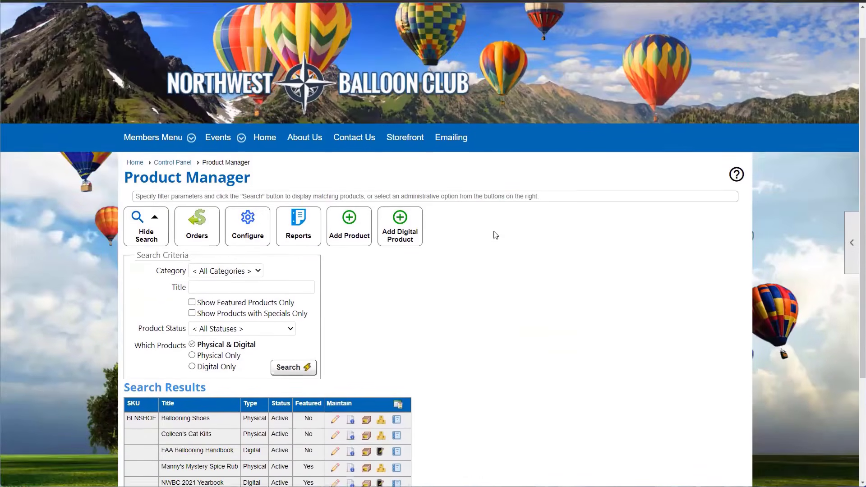
{"action": "scroll", "coordinate": [495, 235], "scroll_direction": "down", "scroll_amount": 2}
{"action": "scroll", "coordinate": [496, 235], "scroll_direction": "up", "scroll_amount": 2}
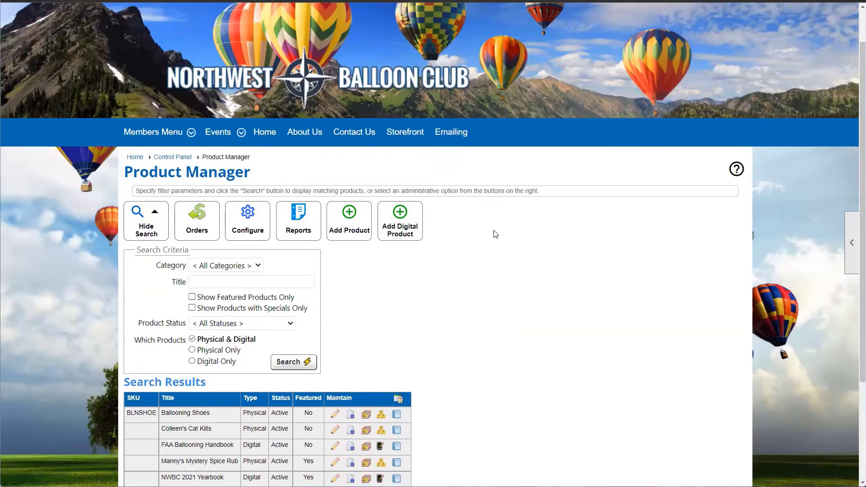
{"action": "scroll", "coordinate": [496, 234], "scroll_direction": "up", "scroll_amount": 1}
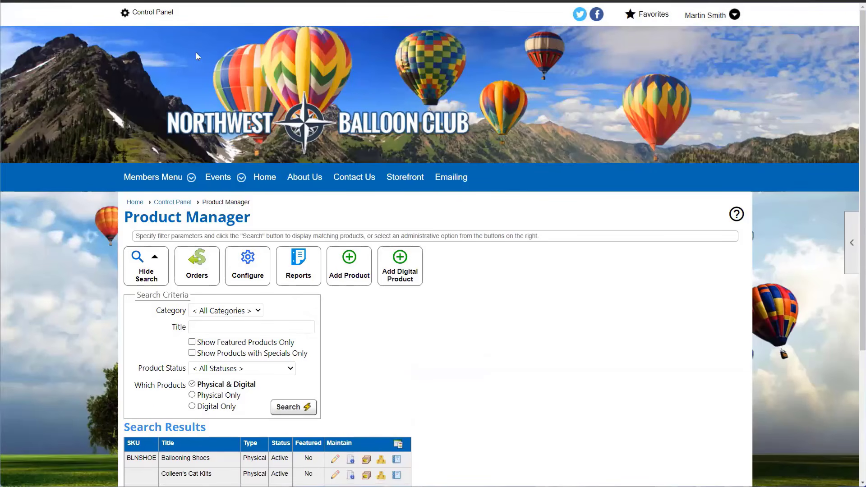
{"action": "left_click", "coordinate": [165, 15]}
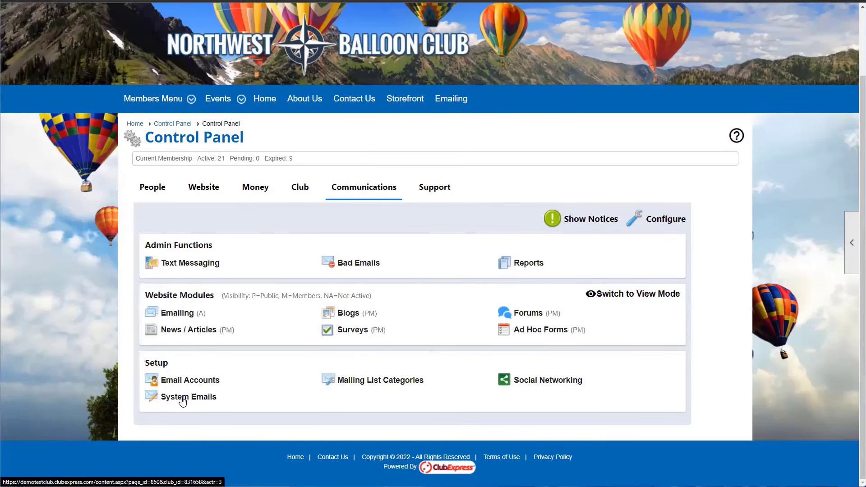
{"action": "left_click", "coordinate": [182, 398]}
- Search the system email list for "store" and open the Order Confirmation email for editing
{"action": "scroll", "coordinate": [180, 309], "scroll_direction": "down", "scroll_amount": 2}
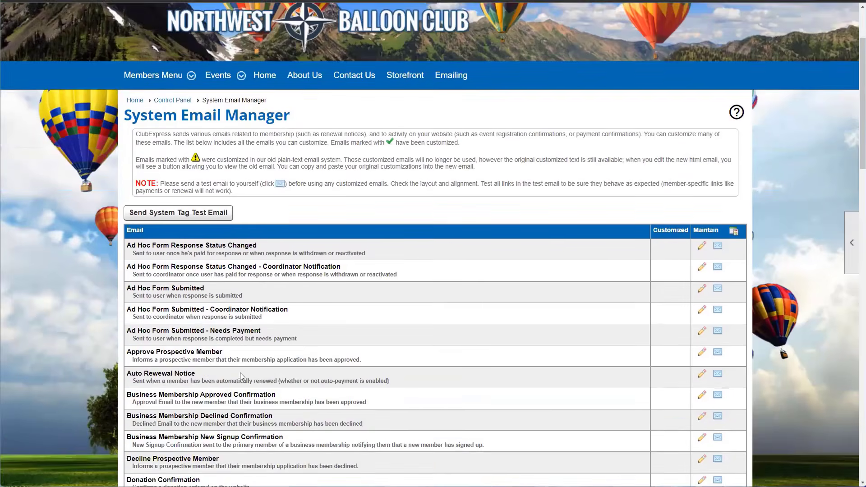
{"action": "scroll", "coordinate": [459, 248], "scroll_direction": "down", "scroll_amount": 1}
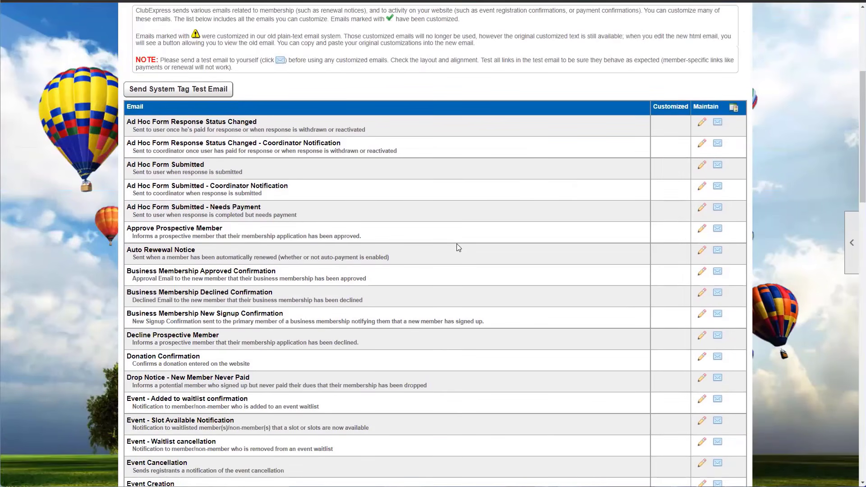
{"action": "scroll", "coordinate": [458, 247], "scroll_direction": "down", "scroll_amount": 2}
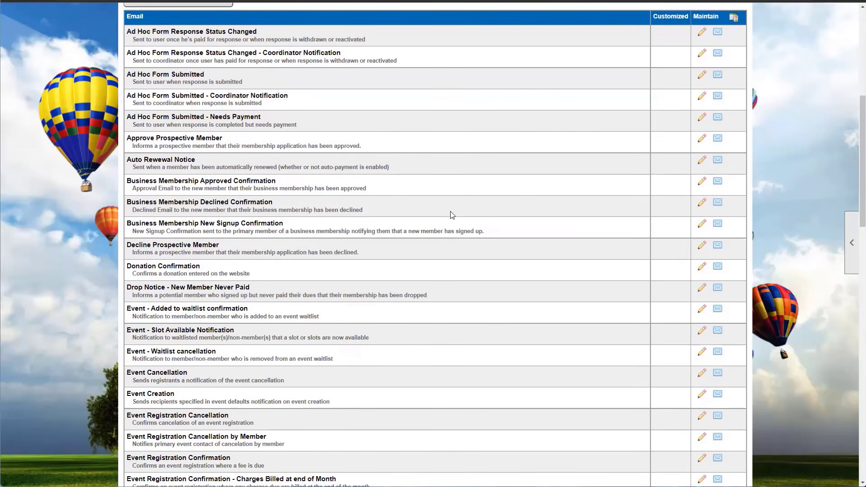
{"action": "key", "text": "ctrl+f"}
{"action": "type", "text": "store"}
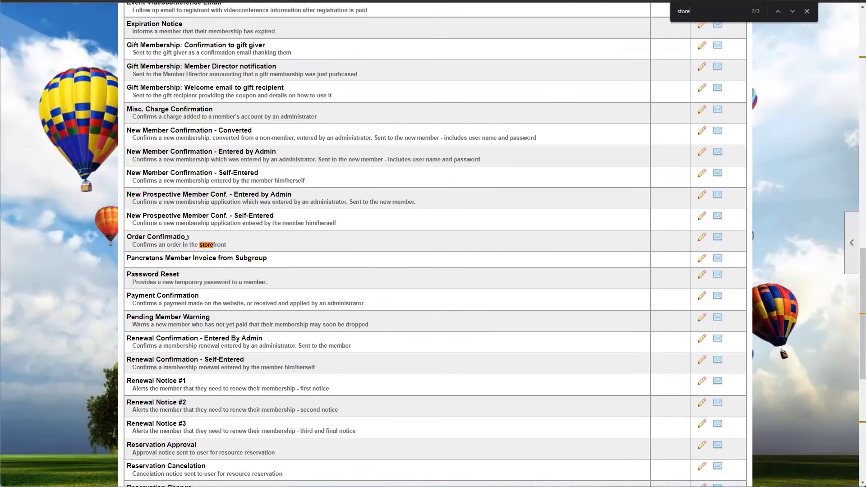
{"action": "left_click", "coordinate": [703, 240]}
{"action": "scroll", "coordinate": [501, 238], "scroll_direction": "up", "scroll_amount": 1}
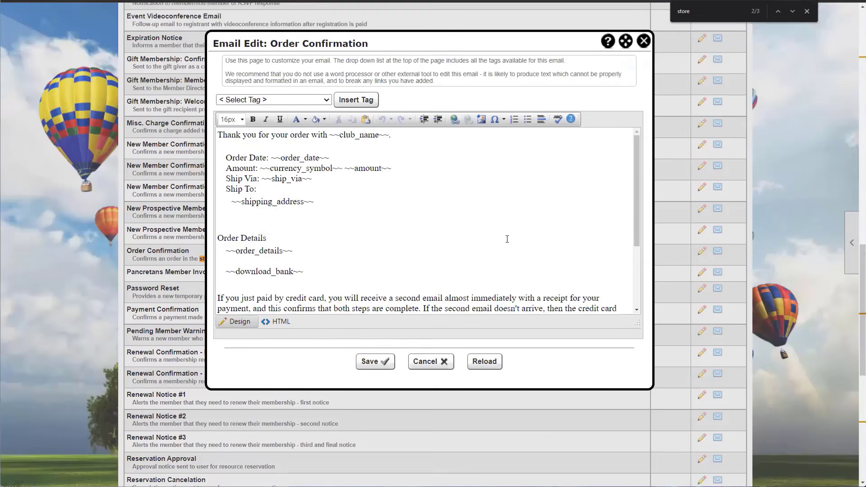
- Review the Order Confirmation email, highlighting the closing lines with the contact name, phone and email tags
{"action": "scroll", "coordinate": [493, 239], "scroll_direction": "down", "scroll_amount": 5}
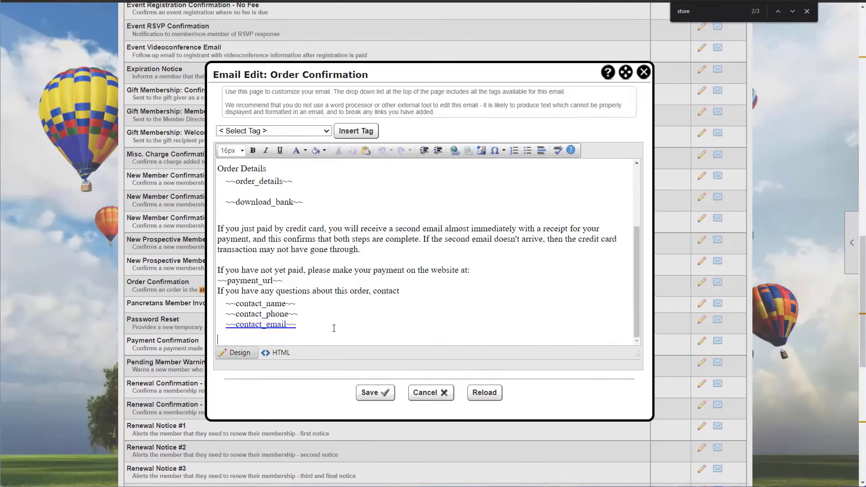
{"action": "left_click_drag", "start_coordinate": [334, 329], "coordinate": [218, 293]}
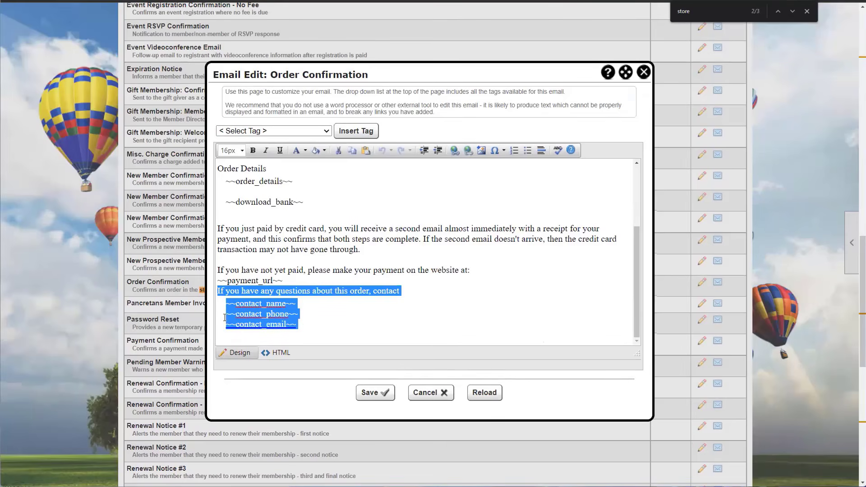
{"action": "left_click", "coordinate": [298, 312]}
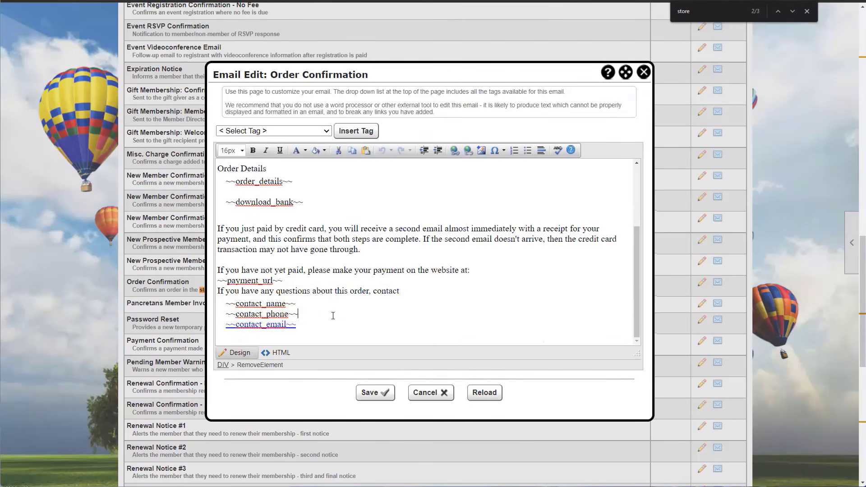
{"action": "scroll", "coordinate": [253, 203], "scroll_direction": "up", "scroll_amount": 6}
{"action": "scroll", "coordinate": [242, 177], "scroll_direction": "up", "scroll_amount": 1}
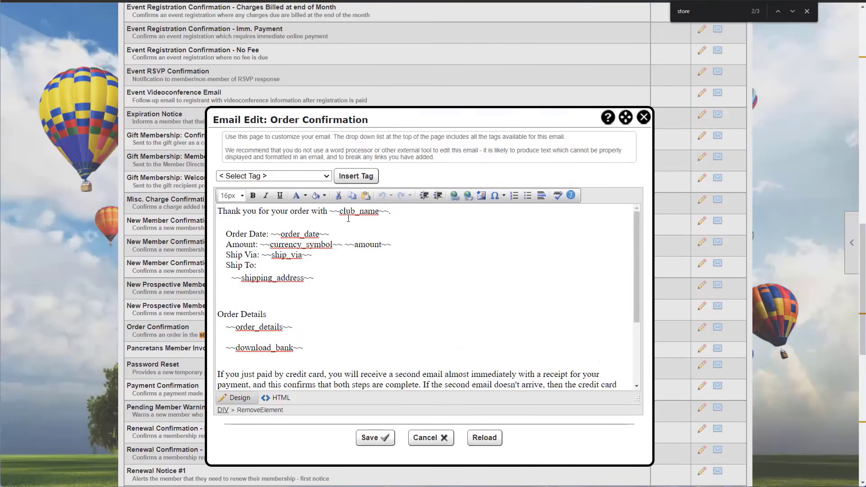
- Examine the club_name tag and the credit card payment paragraph in the Order Confirmation email, then close it unsaved
{"action": "left_click_drag", "start_coordinate": [329, 211], "coordinate": [389, 212]}
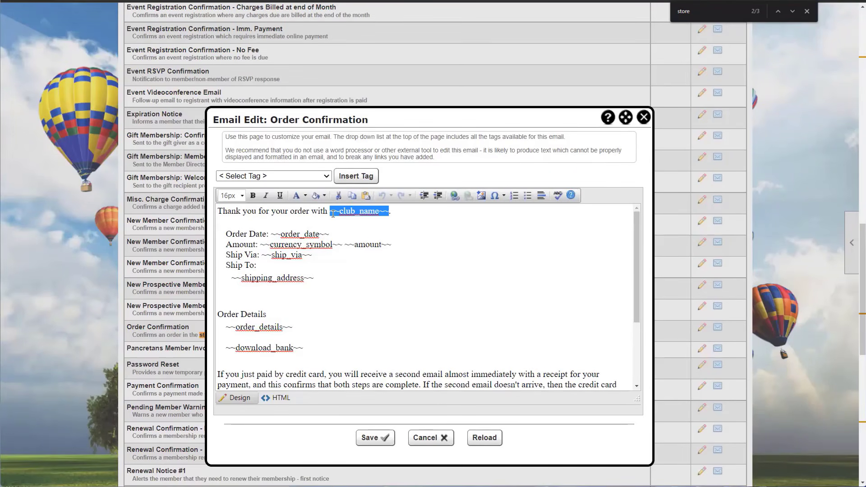
{"action": "left_click_drag", "start_coordinate": [331, 214], "coordinate": [390, 211]}
{"action": "left_click", "coordinate": [394, 214]}
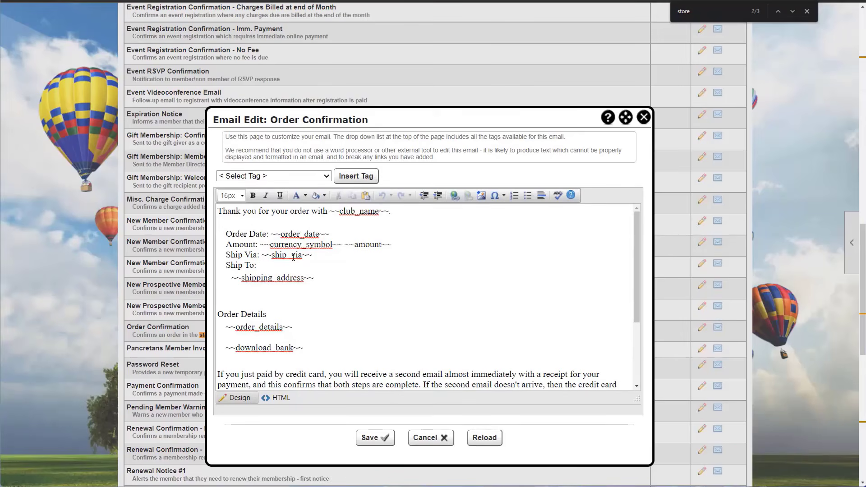
{"action": "scroll", "coordinate": [318, 276], "scroll_direction": "down", "scroll_amount": 2}
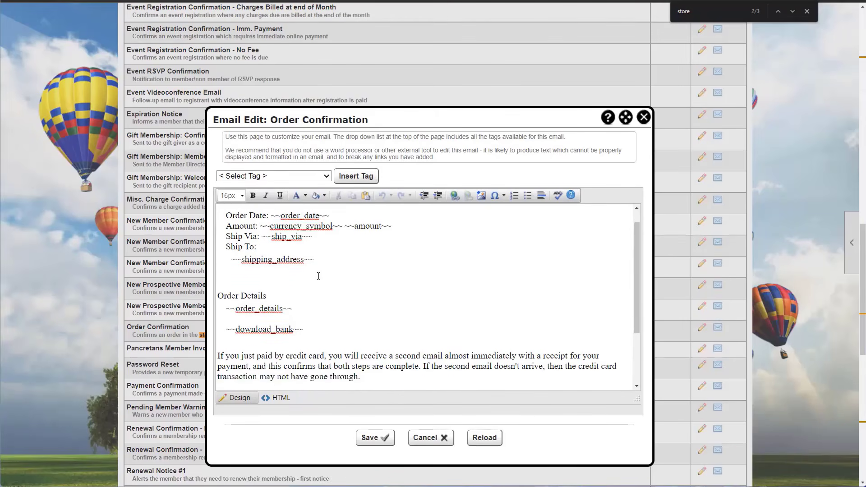
{"action": "scroll", "coordinate": [330, 271], "scroll_direction": "up", "scroll_amount": 2}
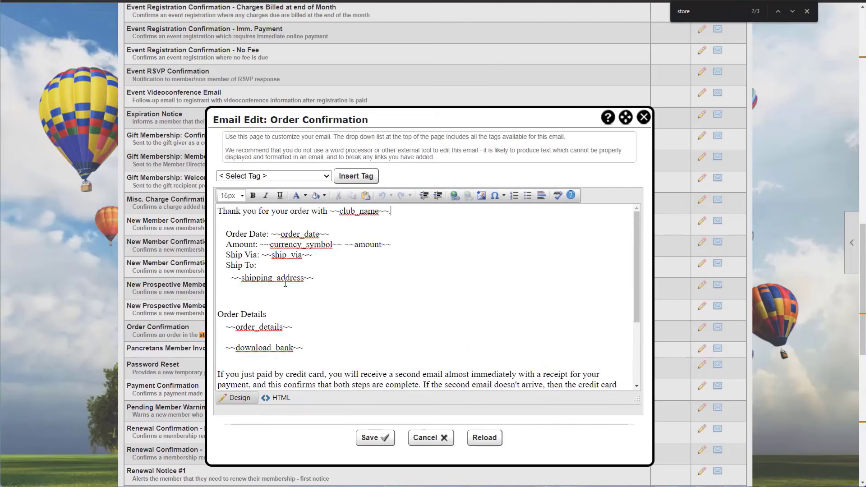
{"action": "scroll", "coordinate": [271, 271], "scroll_direction": "down", "scroll_amount": 4}
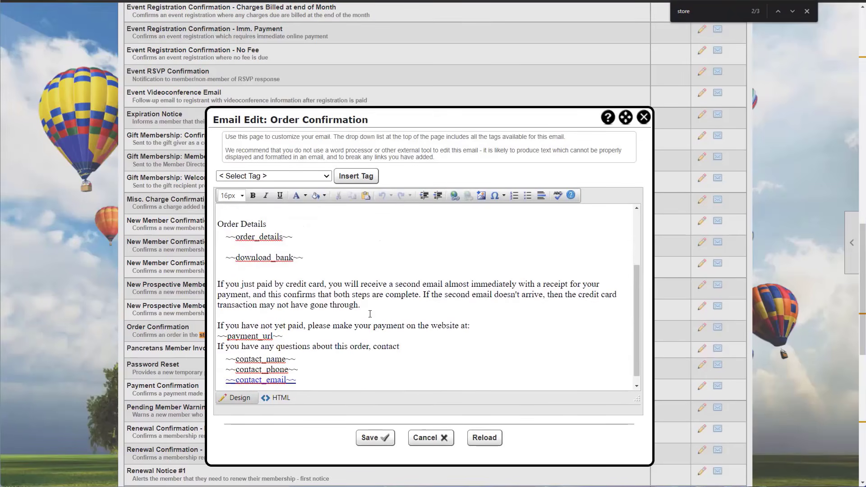
{"action": "left_click_drag", "start_coordinate": [360, 305], "coordinate": [219, 283]}
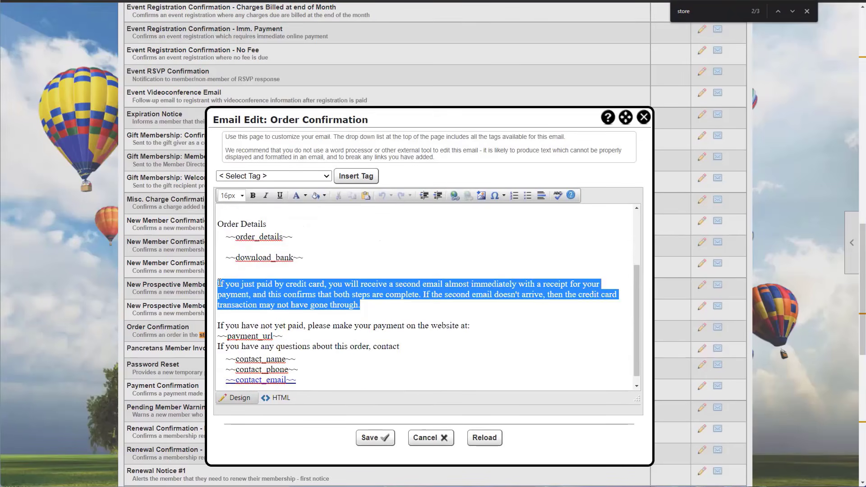
{"action": "left_click", "coordinate": [644, 118]}
- Go to the next "store" match, open the Shipment Confirmation email and examine its tracking number line
{"action": "left_click", "coordinate": [792, 11]}
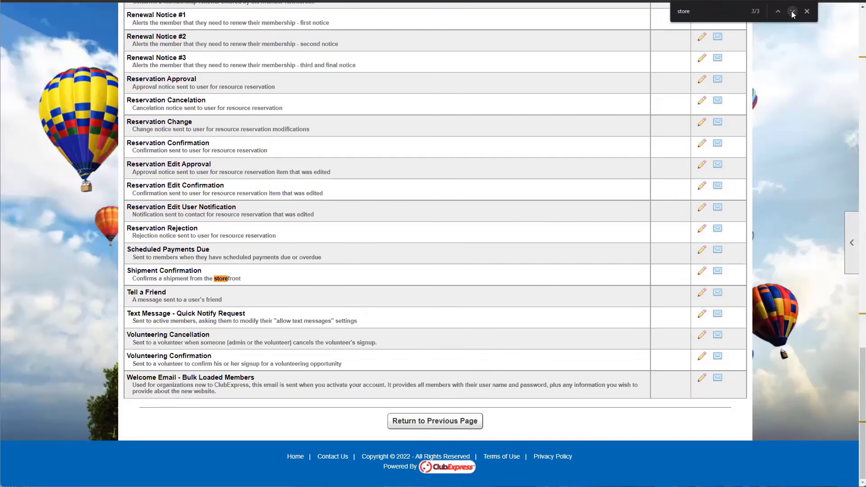
{"action": "left_click", "coordinate": [701, 273]}
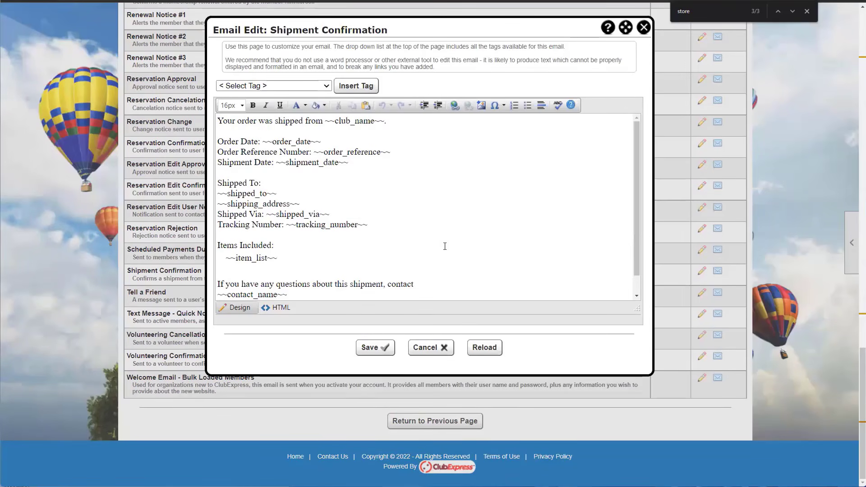
{"action": "scroll", "coordinate": [381, 205], "scroll_direction": "down", "scroll_amount": 1}
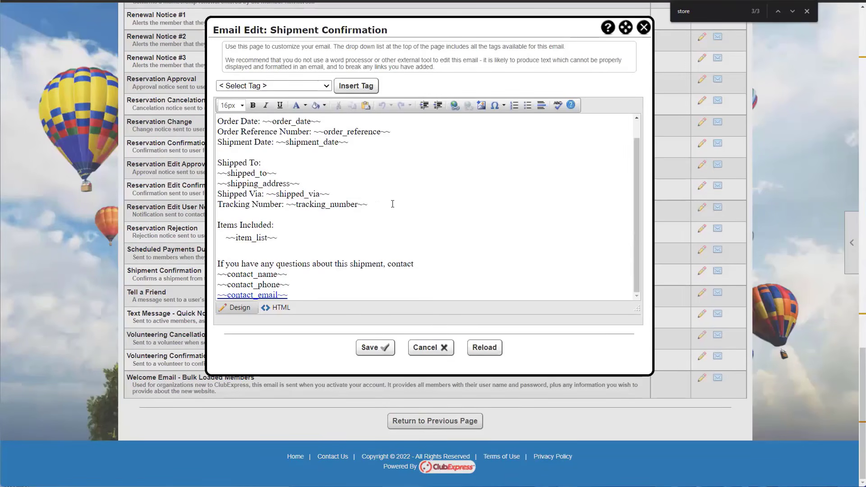
{"action": "left_click_drag", "start_coordinate": [393, 204], "coordinate": [221, 206]}
{"action": "left_click", "coordinate": [221, 206]}
{"action": "scroll", "coordinate": [422, 210], "scroll_direction": "up", "scroll_amount": 1}
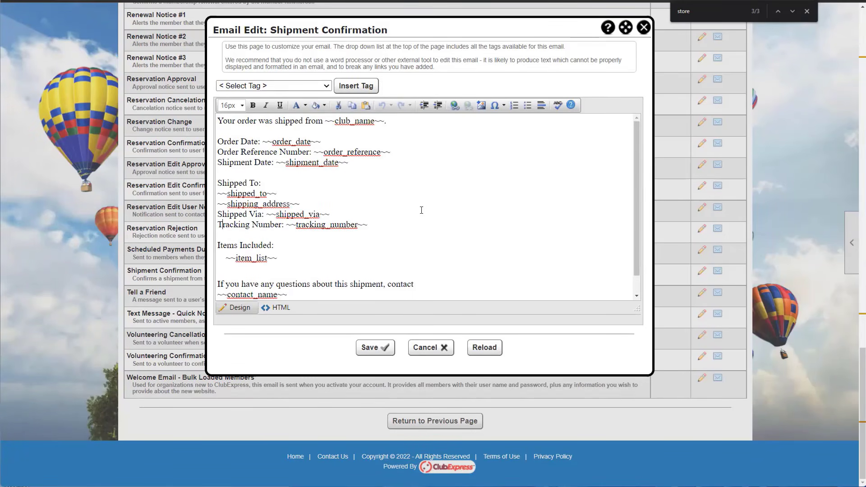
- Read through the rest of the Shipment Confirmation email and close it without saving
{"action": "scroll", "coordinate": [421, 219], "scroll_direction": "up", "scroll_amount": 1}
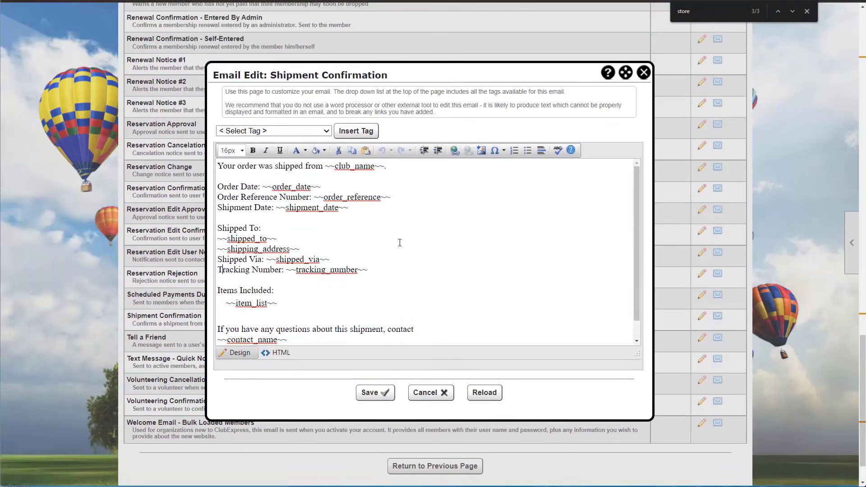
{"action": "scroll", "coordinate": [371, 243], "scroll_direction": "down", "scroll_amount": 3}
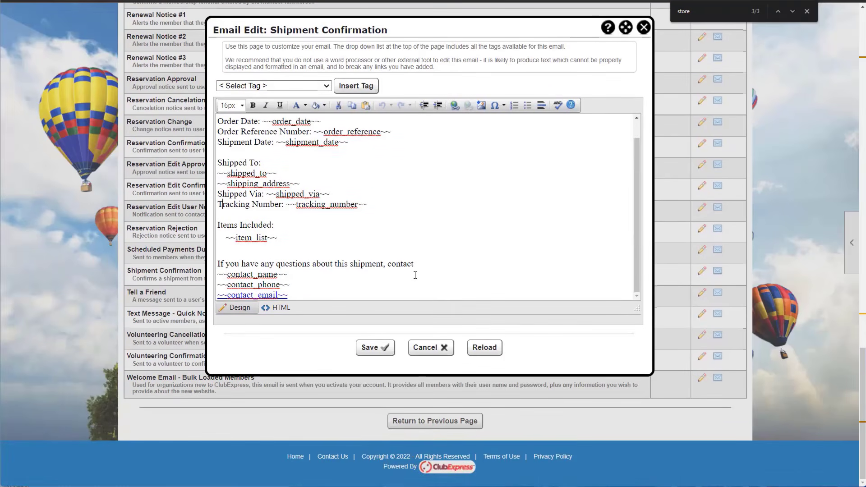
{"action": "scroll", "coordinate": [415, 276], "scroll_direction": "up", "scroll_amount": 2}
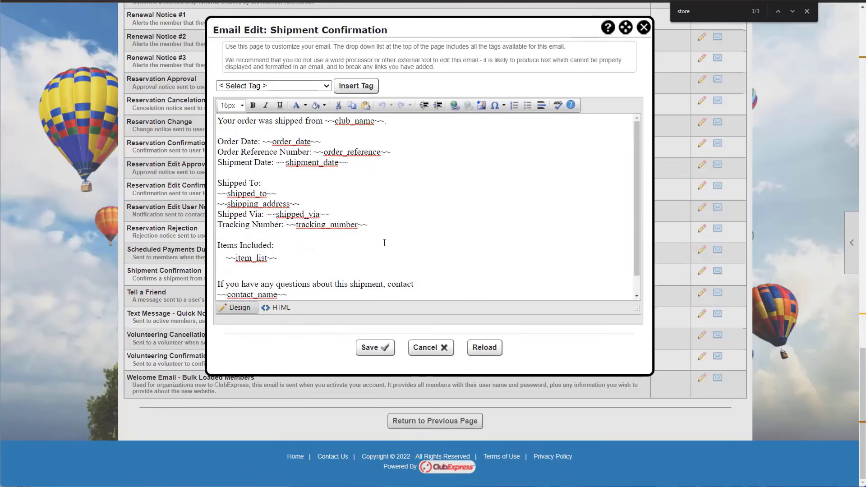
{"action": "left_click", "coordinate": [644, 27]}
- Close the page search, return to the Control Panel and start a new emailing in the Emailing module
{"action": "scroll", "coordinate": [533, 236], "scroll_direction": "up", "scroll_amount": 15}
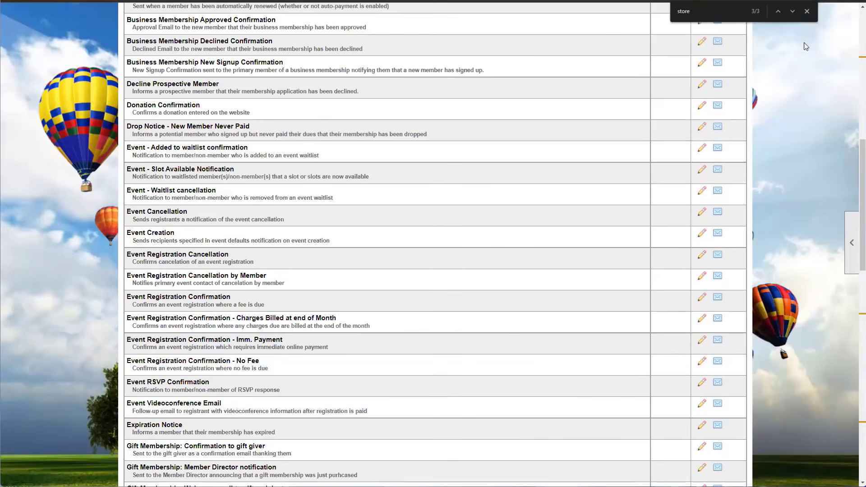
{"action": "left_click", "coordinate": [807, 11]}
{"action": "scroll", "coordinate": [774, 88], "scroll_direction": "up", "scroll_amount": 10}
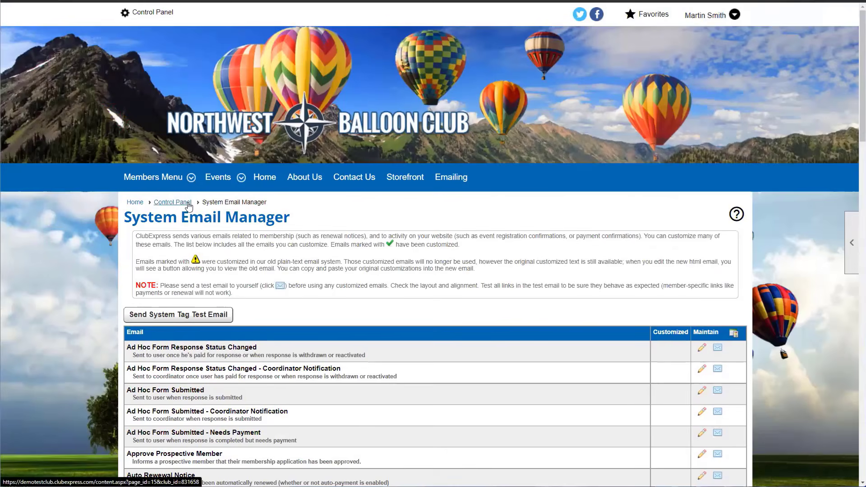
{"action": "left_click", "coordinate": [173, 202]}
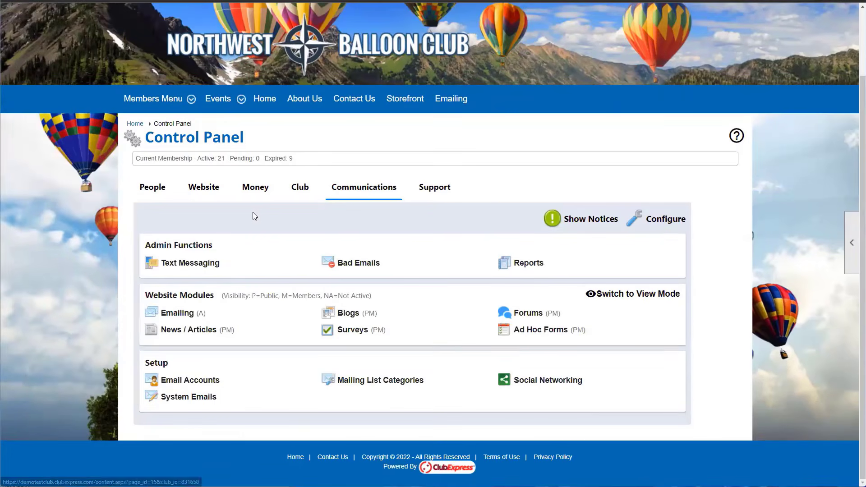
{"action": "left_click", "coordinate": [192, 313]}
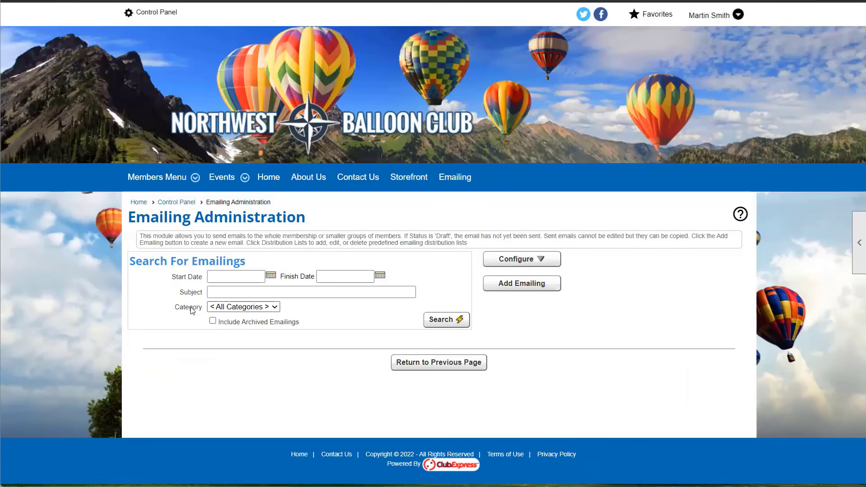
{"action": "left_click", "coordinate": [514, 285]}
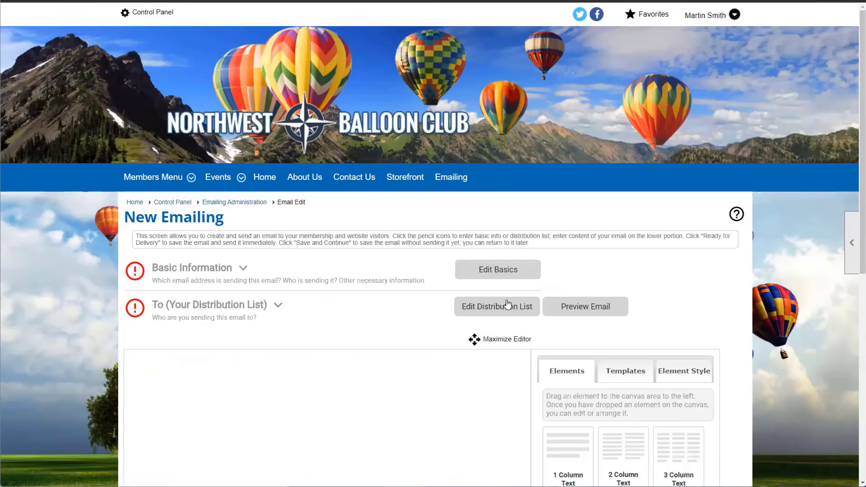
- Edit the emailing's distribution list, choosing a new list and the recipient type "Everyone who ordered a specific product from the storefront"
{"action": "left_click", "coordinate": [509, 310]}
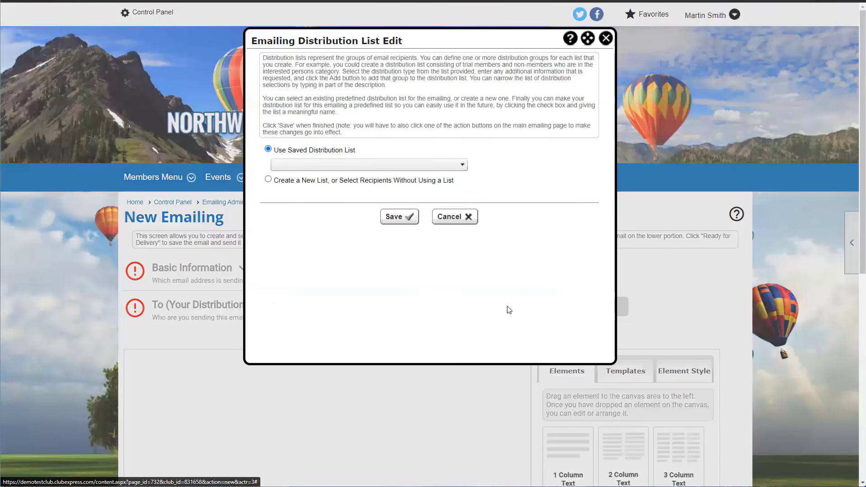
{"action": "left_click", "coordinate": [314, 181]}
{"action": "left_click", "coordinate": [368, 188]}
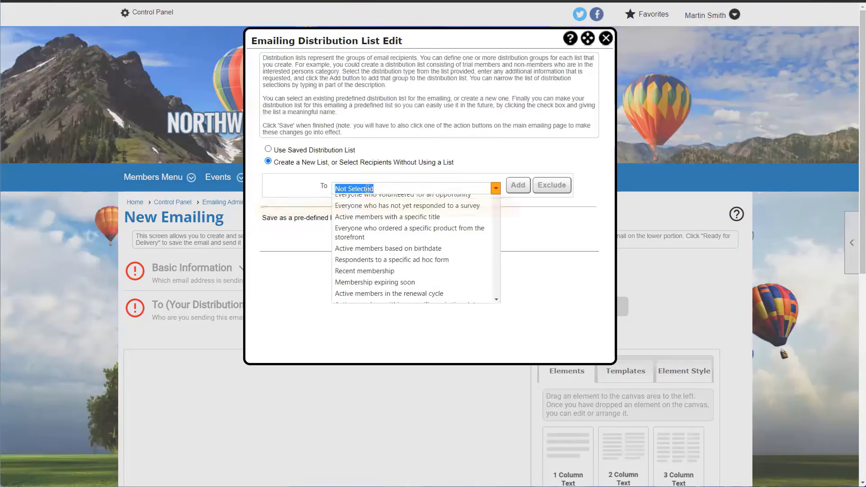
{"action": "type", "text": "store"}
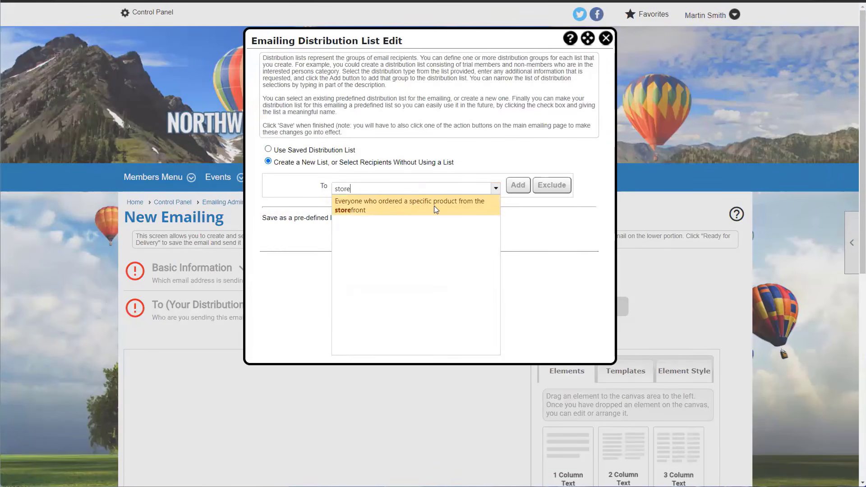
{"action": "left_click", "coordinate": [397, 204]}
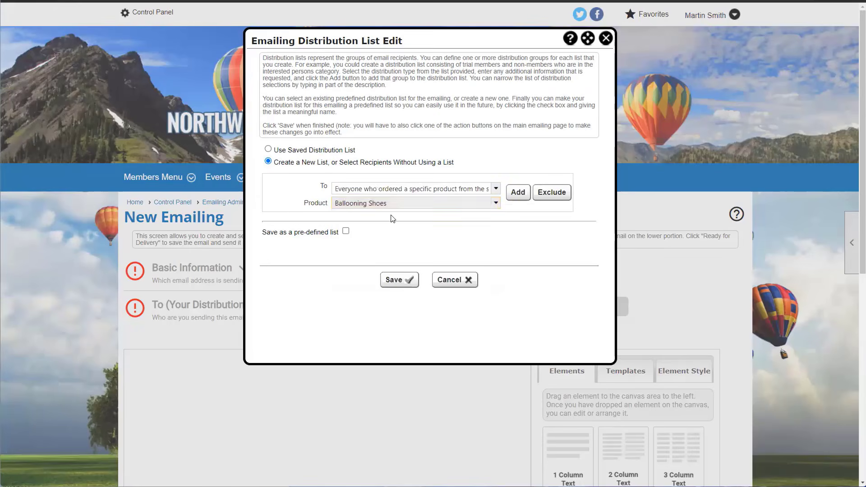
- Add the product Ballooning Shoes as the recipient group in the emailing's distribution list and save the list
{"action": "left_click", "coordinate": [364, 203]}
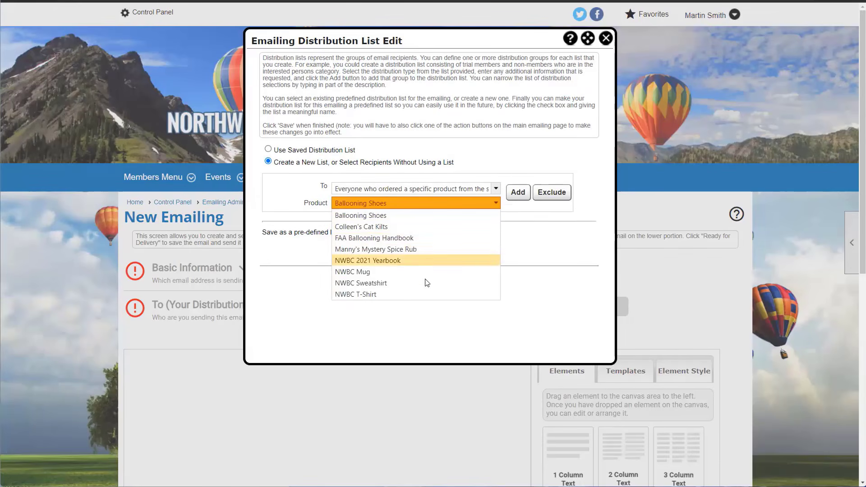
{"action": "left_click", "coordinate": [403, 216]}
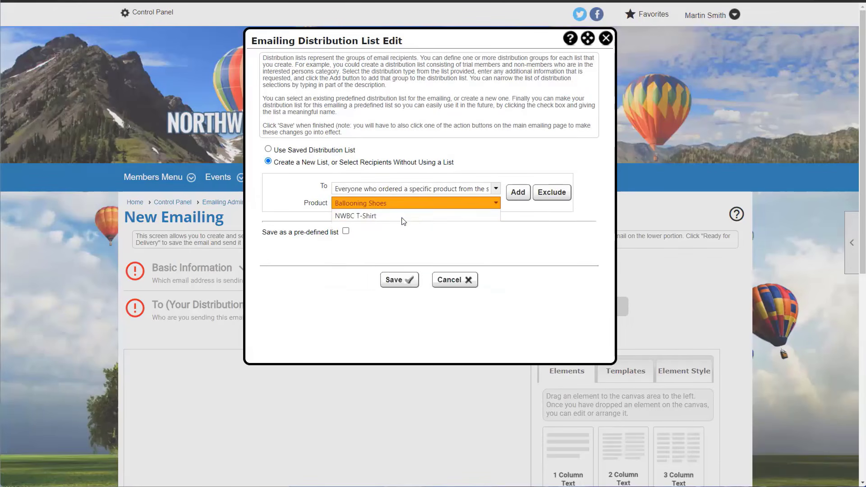
{"action": "left_click", "coordinate": [518, 192]}
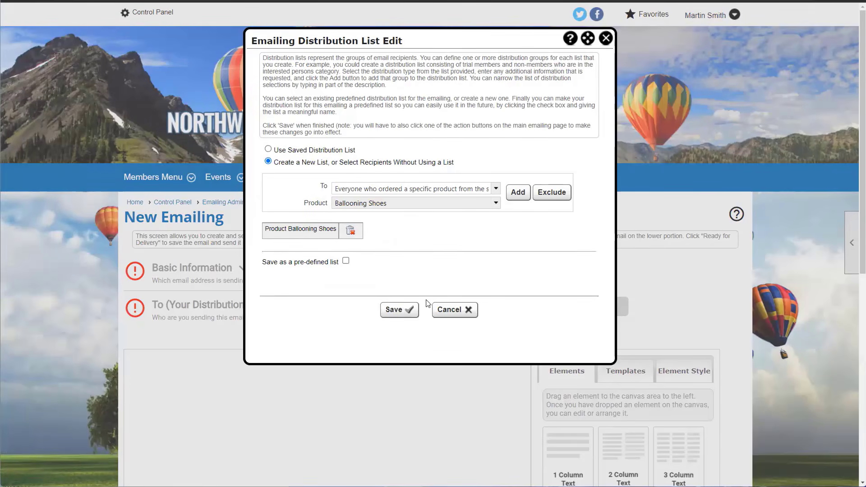
{"action": "left_click", "coordinate": [400, 310]}
- Look over the New Emailing page, including its distribution list section, content elements and the saving and delivery options
{"action": "scroll", "coordinate": [537, 343], "scroll_direction": "down", "scroll_amount": 3}
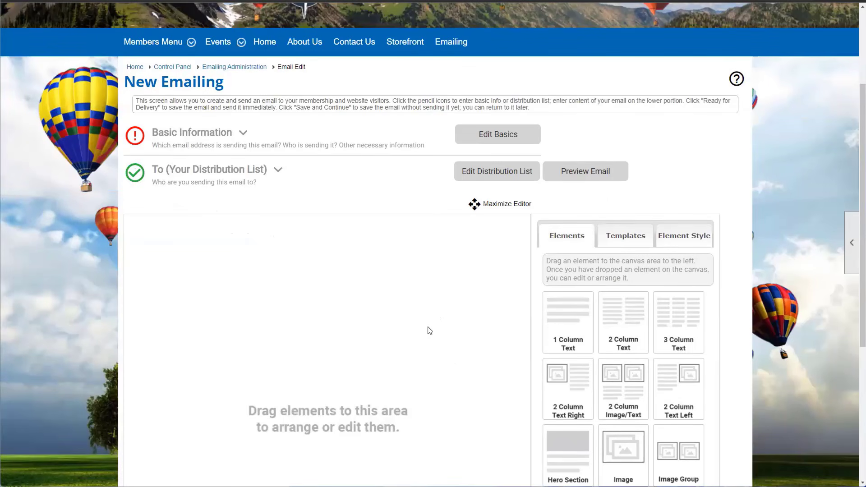
{"action": "scroll", "coordinate": [430, 331], "scroll_direction": "down", "scroll_amount": 4}
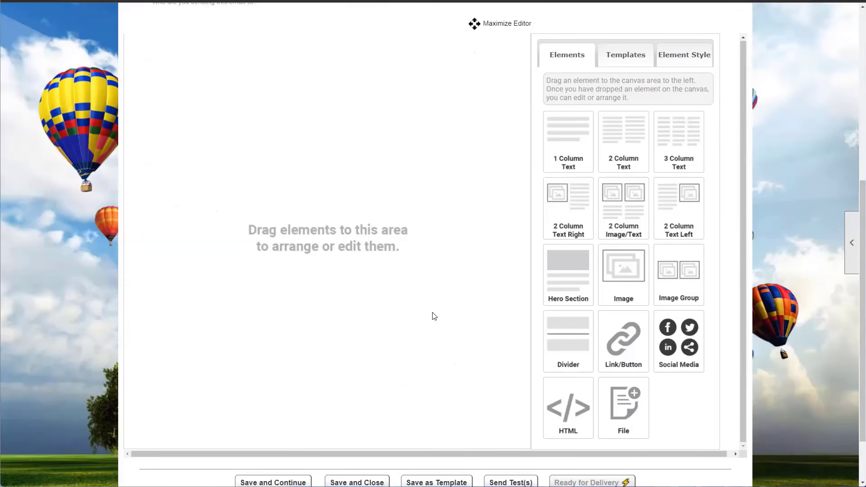
{"action": "scroll", "coordinate": [434, 315], "scroll_direction": "down", "scroll_amount": 2}
{"action": "scroll", "coordinate": [435, 314], "scroll_direction": "up", "scroll_amount": 1}
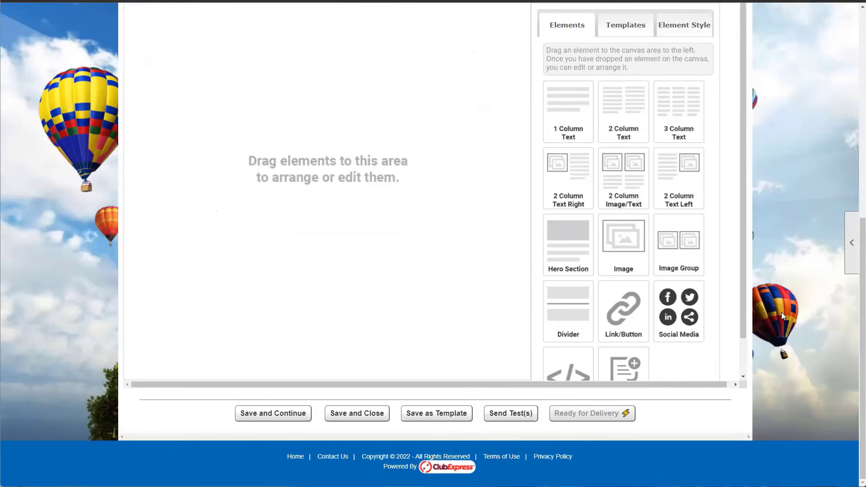
{"action": "scroll", "coordinate": [788, 312], "scroll_direction": "up", "scroll_amount": 4}
{"action": "scroll", "coordinate": [794, 313], "scroll_direction": "down", "scroll_amount": 1}
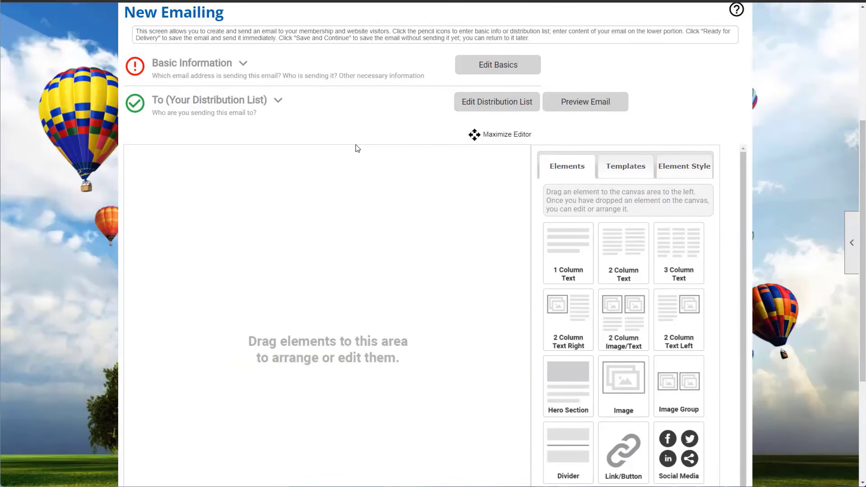
{"action": "scroll", "coordinate": [358, 149], "scroll_direction": "up", "scroll_amount": 2}
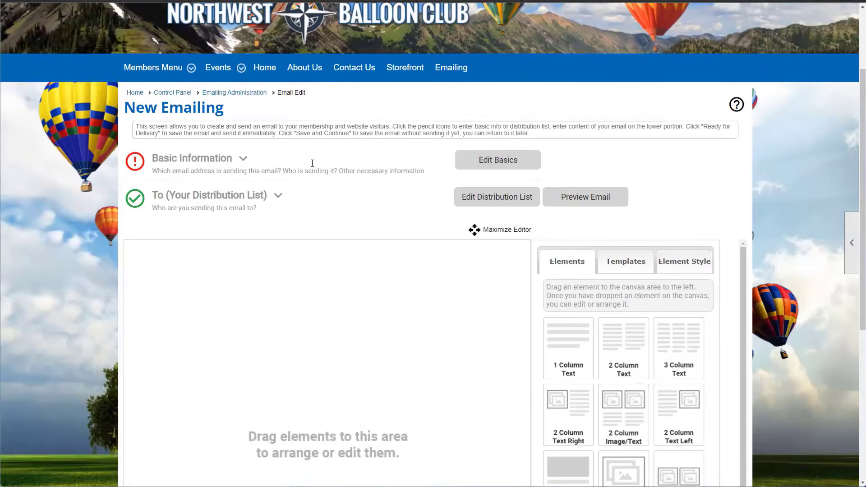
{"action": "scroll", "coordinate": [367, 166], "scroll_direction": "up", "scroll_amount": 2}
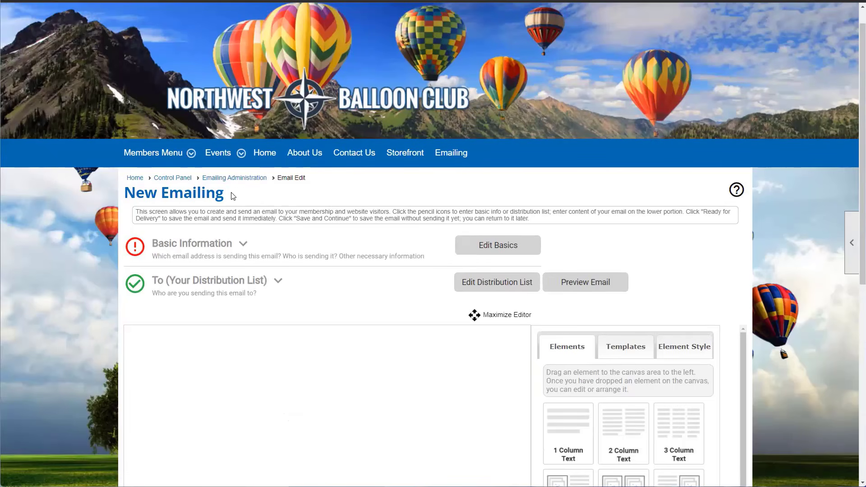
{"action": "scroll", "coordinate": [478, 233], "scroll_direction": "up", "scroll_amount": 1}
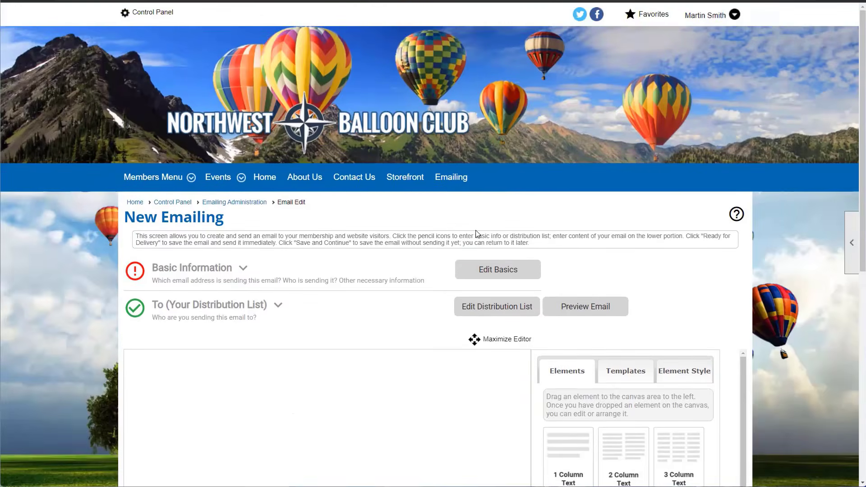
- Return to the Control Panel and open the Storefront's Product Manager from the Money functions
{"action": "left_click", "coordinate": [158, 19]}
{"action": "scroll", "coordinate": [253, 203], "scroll_direction": "down", "scroll_amount": 2}
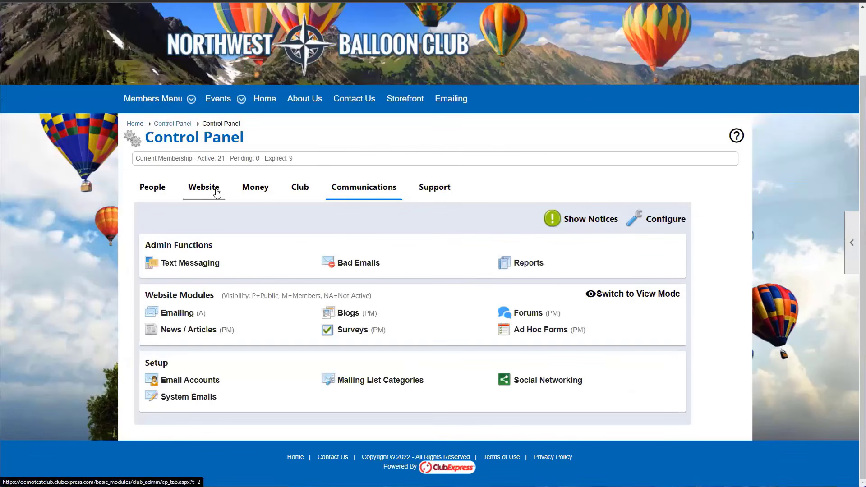
{"action": "left_click", "coordinate": [210, 189]}
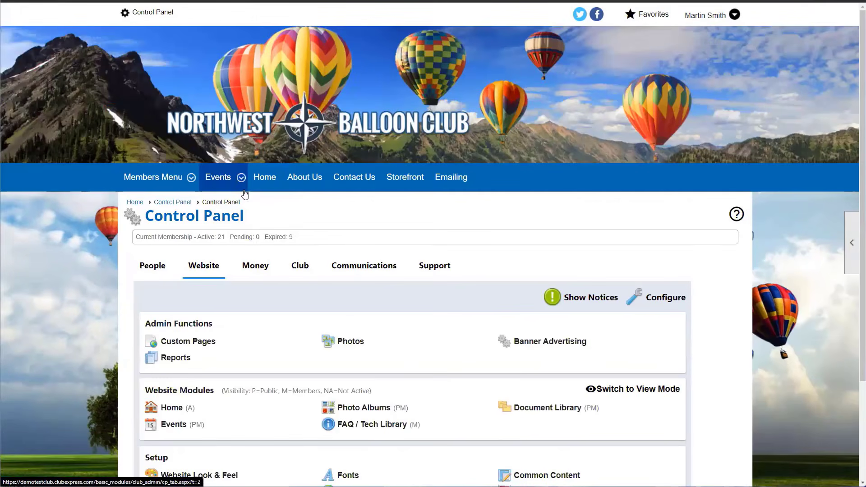
{"action": "left_click", "coordinate": [256, 266]}
{"action": "scroll", "coordinate": [306, 261], "scroll_direction": "down", "scroll_amount": 2}
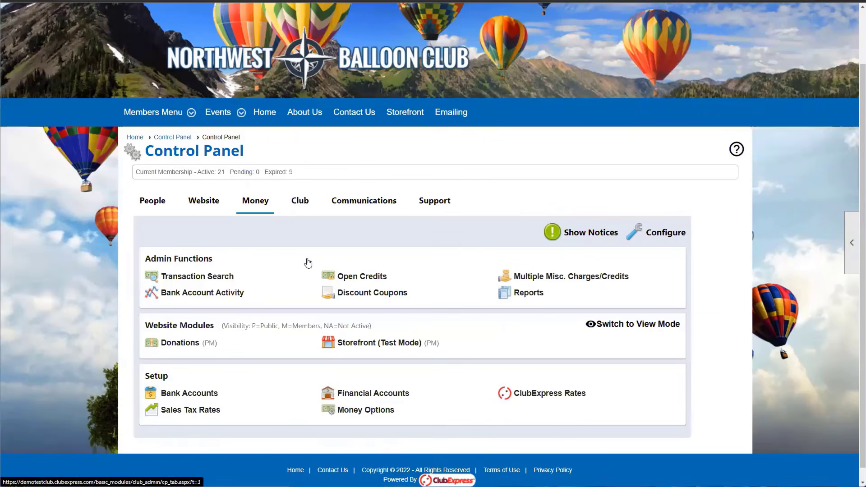
{"action": "left_click", "coordinate": [363, 335]}
{"action": "scroll", "coordinate": [524, 325], "scroll_direction": "down", "scroll_amount": 3}
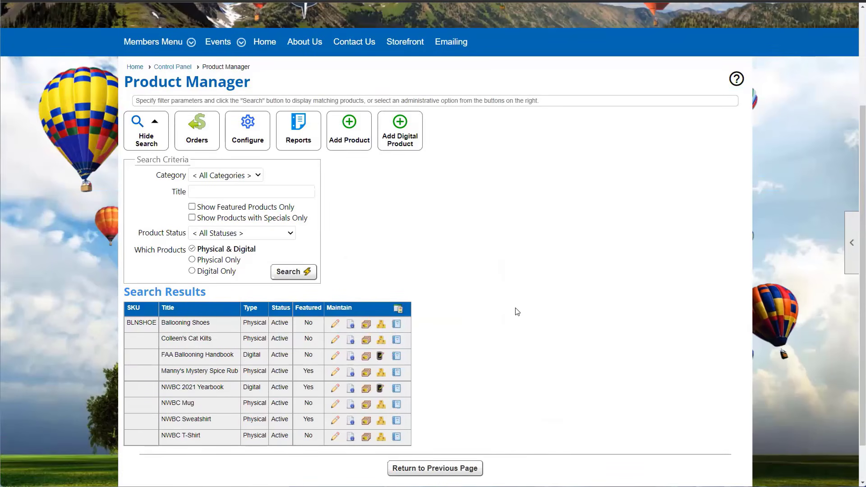
- Open the storefront's Shipping configuration and go to its list of shipping methods
{"action": "left_click", "coordinate": [261, 142]}
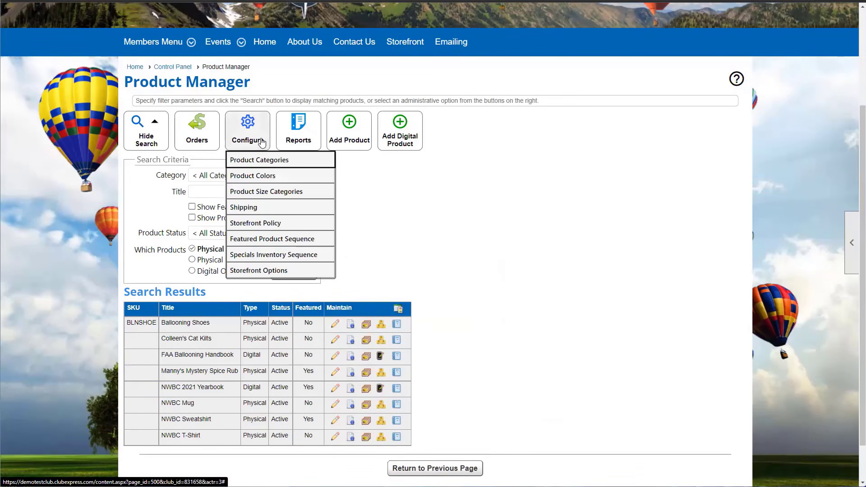
{"action": "left_click", "coordinate": [329, 207]}
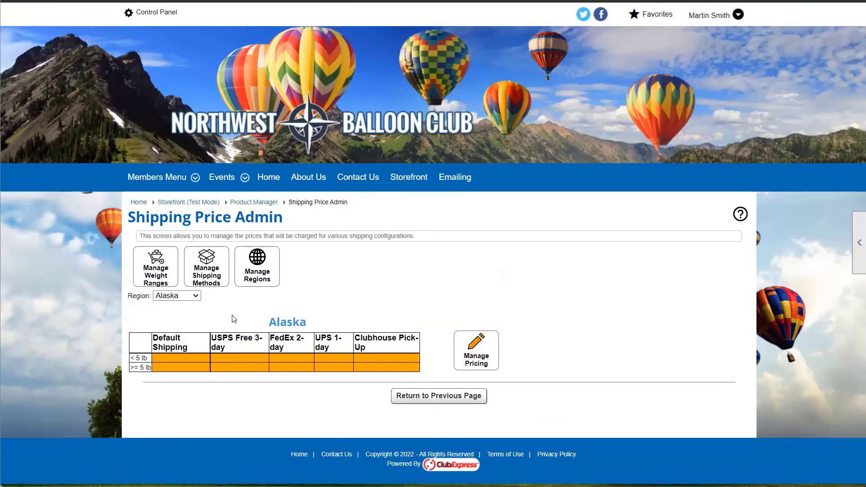
{"action": "left_click", "coordinate": [214, 280]}
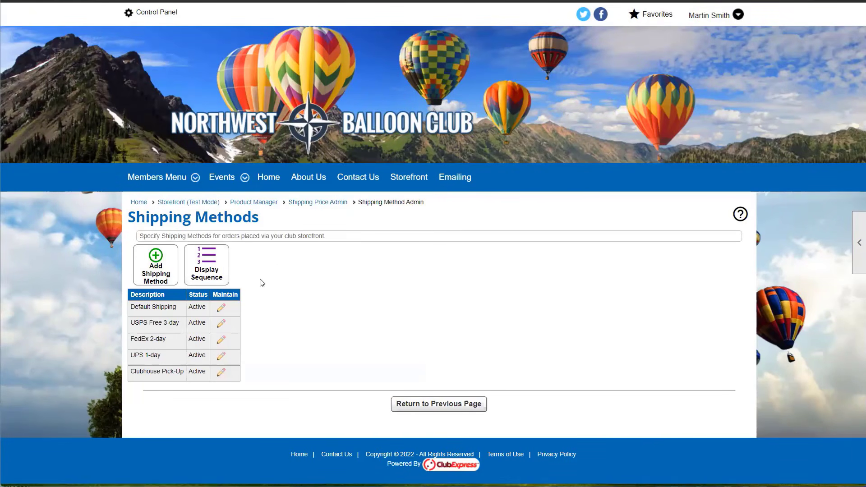
- Examine the settings of the USPS Free 3-day shipping method and close them without saving
{"action": "left_click", "coordinate": [222, 324]}
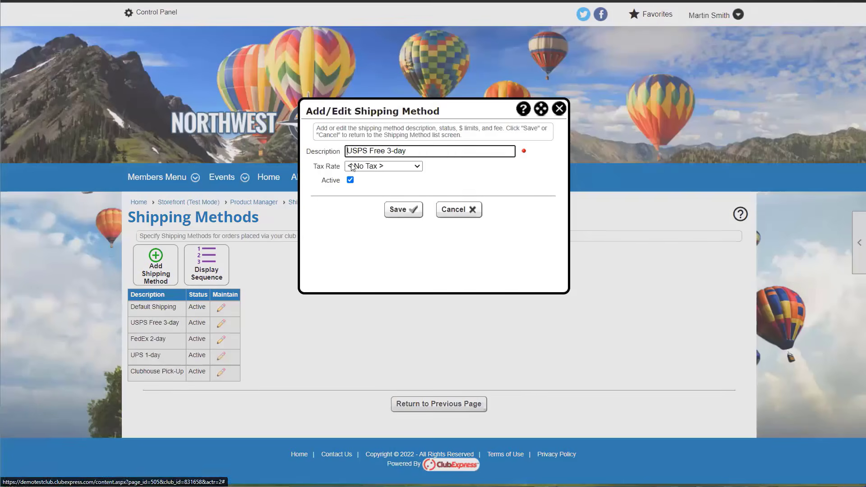
{"action": "left_click_drag", "start_coordinate": [409, 152], "coordinate": [352, 152]}
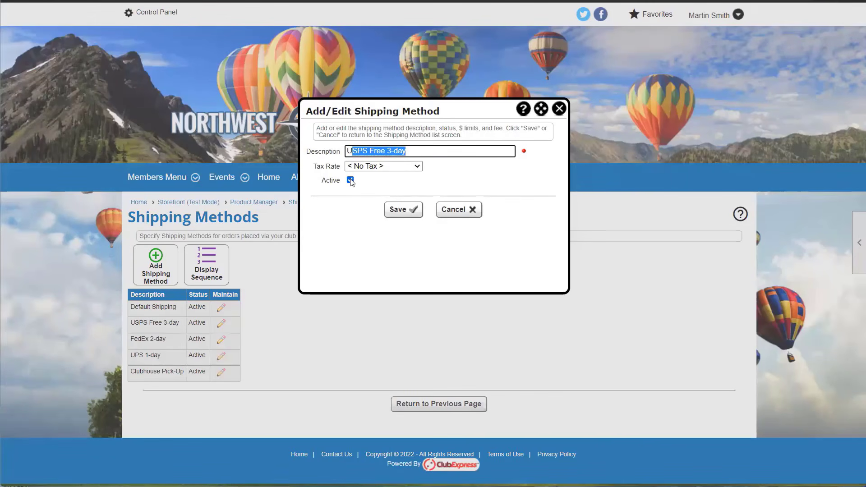
{"action": "left_click", "coordinate": [560, 109]}
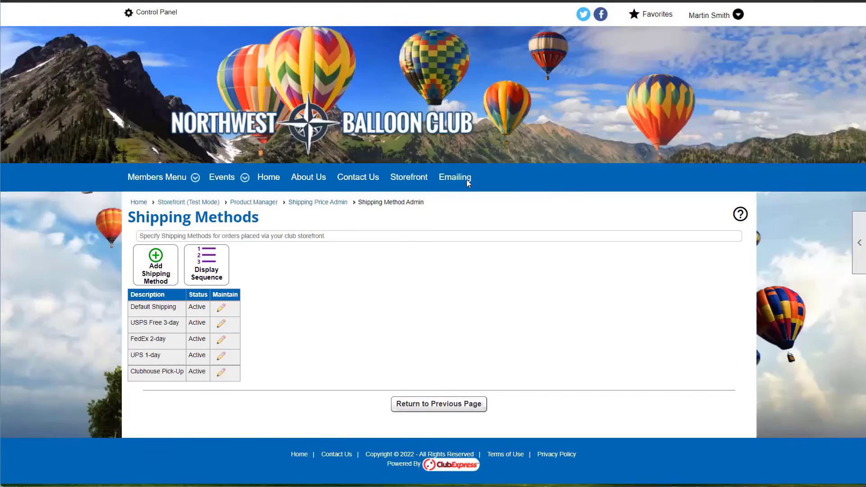
- Deactivate the USPS Free 3-day shipping method and save it
{"action": "left_click", "coordinate": [221, 323]}
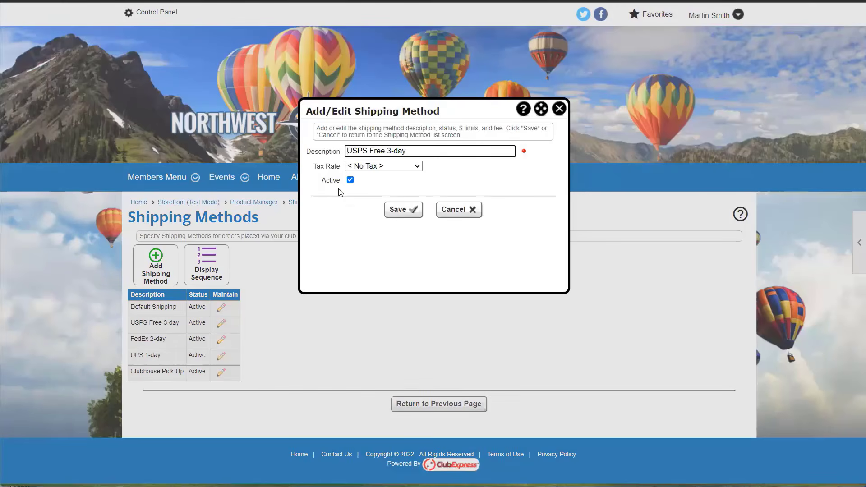
{"action": "left_click", "coordinate": [351, 180]}
{"action": "left_click", "coordinate": [399, 210]}
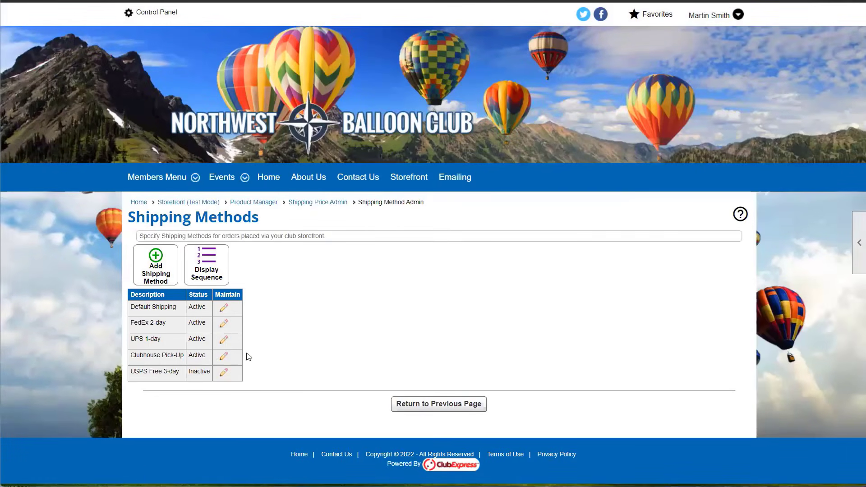
- Examine the USPS Free 3-day row and its status in the shipping methods list
{"action": "left_click_drag", "start_coordinate": [131, 371], "coordinate": [220, 378]}
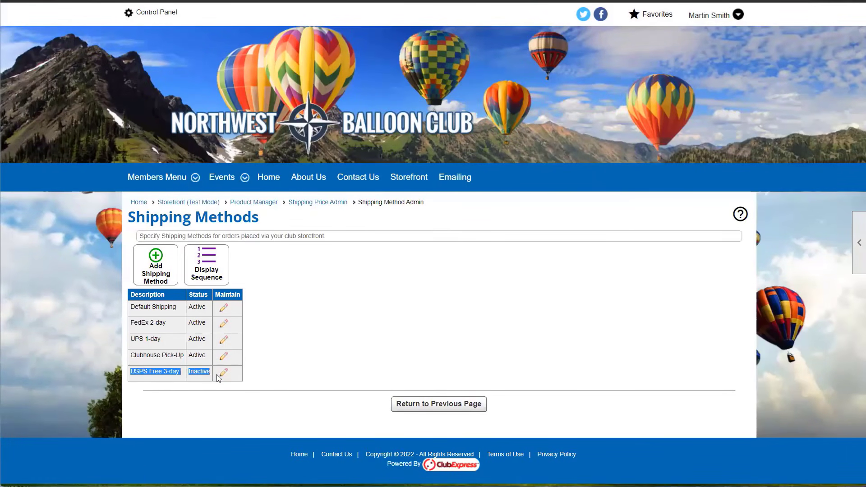
{"action": "left_click", "coordinate": [164, 393]}
{"action": "double_click", "coordinate": [194, 371]}
{"action": "left_click", "coordinate": [209, 409]}
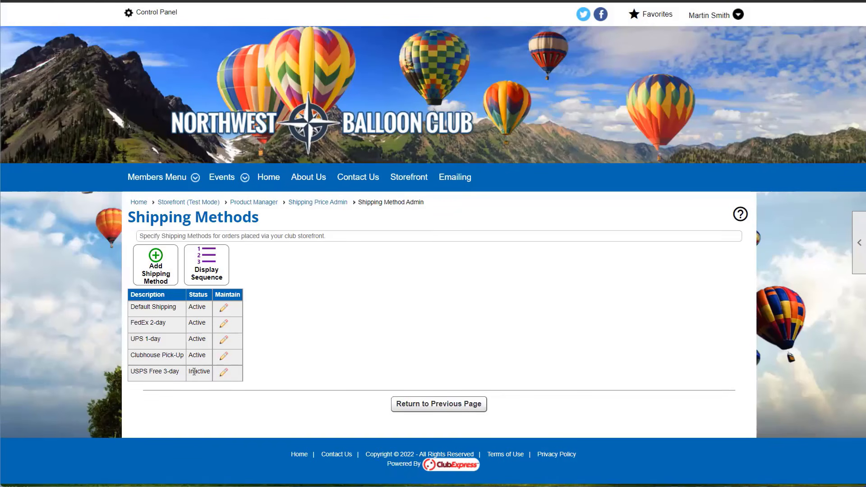
{"action": "left_click_drag", "start_coordinate": [188, 374], "coordinate": [216, 374]}
{"action": "double_click", "coordinate": [165, 371]}
{"action": "triple_click", "coordinate": [165, 372]}
{"action": "left_click", "coordinate": [158, 373]}
{"action": "double_click", "coordinate": [197, 372]}
{"action": "left_click", "coordinate": [206, 393]}
- Go back through Shipping Price Admin to the Product Manager and look over its product list
{"action": "left_click", "coordinate": [394, 412]}
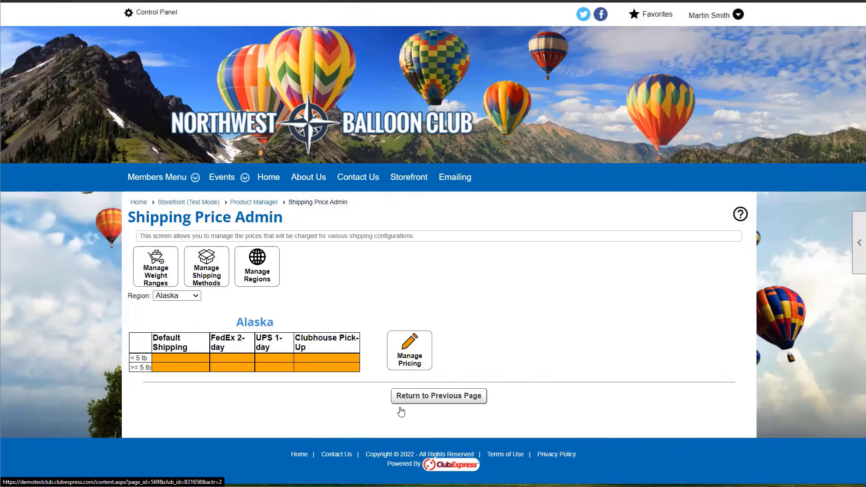
{"action": "left_click", "coordinate": [400, 404]}
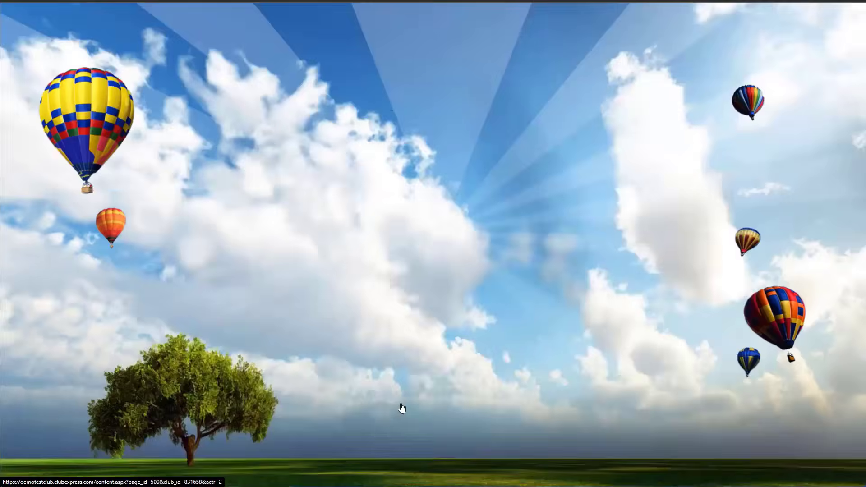
{"action": "scroll", "coordinate": [414, 390], "scroll_direction": "down", "scroll_amount": 1}
{"action": "scroll", "coordinate": [415, 389], "scroll_direction": "down", "scroll_amount": 3}
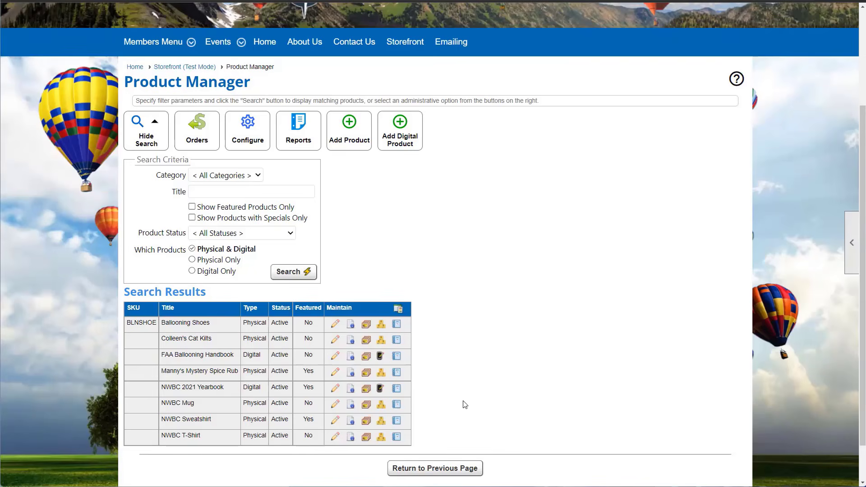
{"action": "scroll", "coordinate": [464, 403], "scroll_direction": "up", "scroll_amount": 2}
{"action": "scroll", "coordinate": [464, 408], "scroll_direction": "up", "scroll_amount": 1}
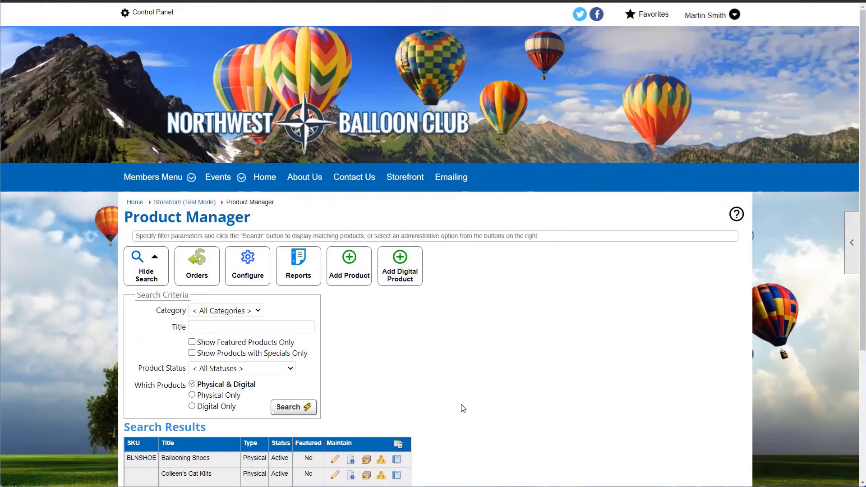
- Open the club's public Storefront and browse the All Products page
{"action": "left_click", "coordinate": [412, 190]}
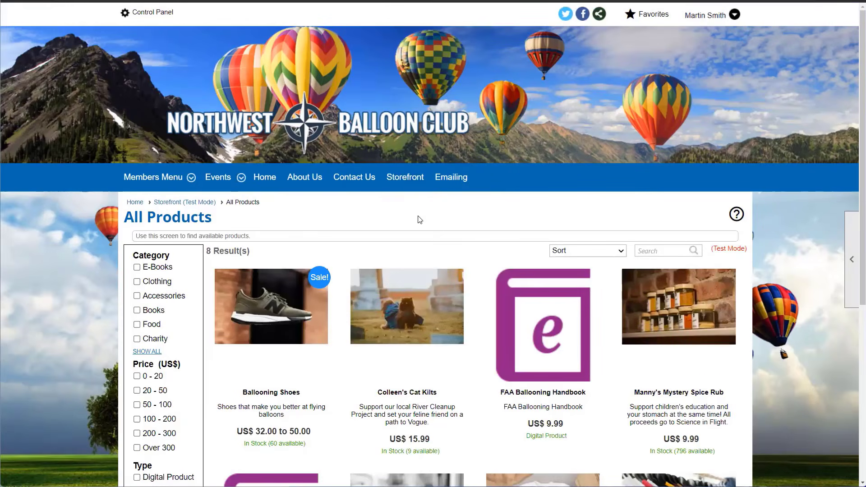
{"action": "scroll", "coordinate": [477, 221], "scroll_direction": "down", "scroll_amount": 2}
{"action": "scroll", "coordinate": [477, 221], "scroll_direction": "down", "scroll_amount": 2}
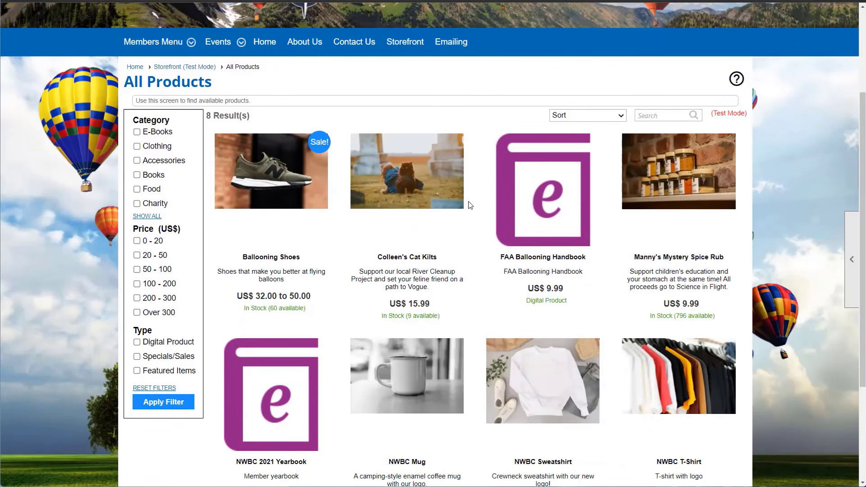
{"action": "scroll", "coordinate": [471, 206], "scroll_direction": "up", "scroll_amount": 1}
{"action": "scroll", "coordinate": [471, 205], "scroll_direction": "up", "scroll_amount": 1}
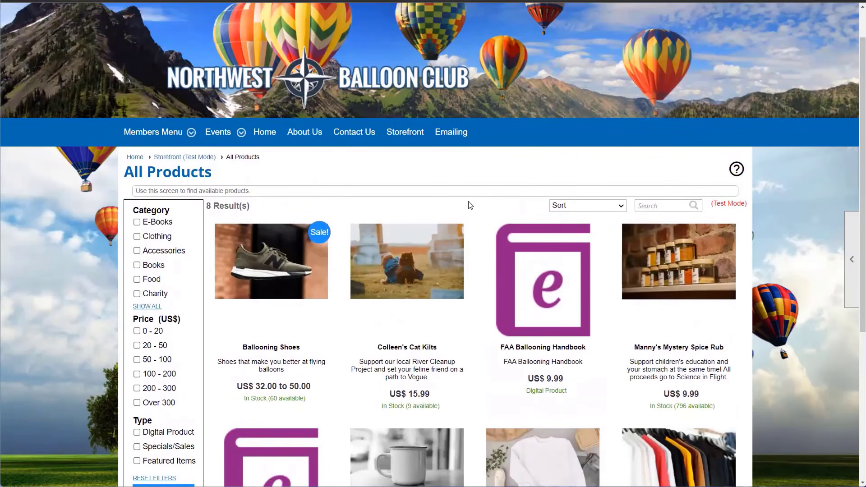
{"action": "scroll", "coordinate": [433, 204], "scroll_direction": "up", "scroll_amount": 1}
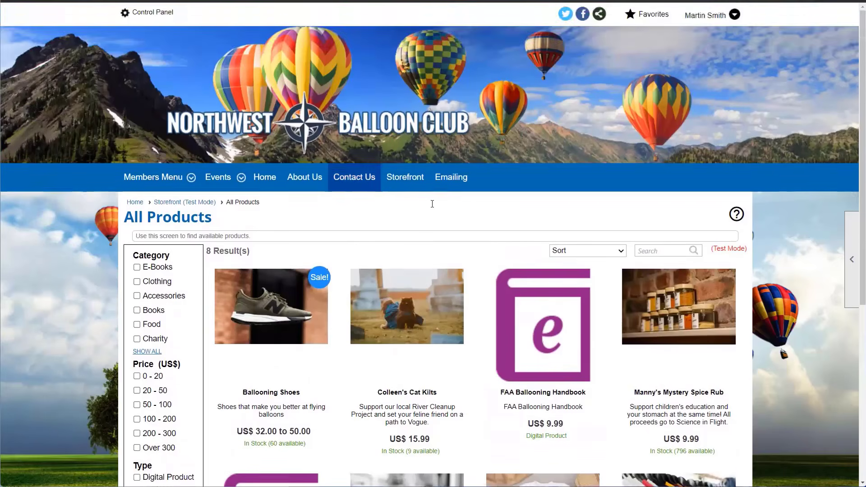
{"action": "scroll", "coordinate": [433, 204], "scroll_direction": "down", "scroll_amount": 6}
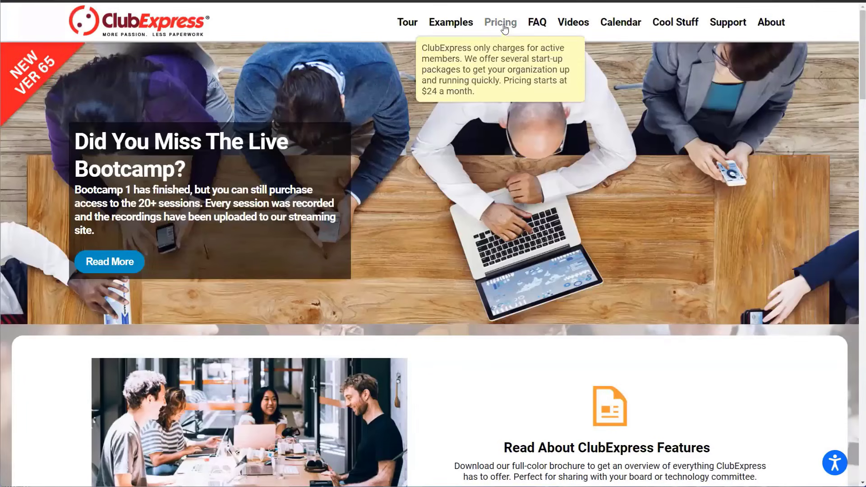
- Open the ClubExpress Pricing page and look over the Monthly Hosting Fee calculator and the list of items not charged for
{"action": "left_click", "coordinate": [504, 28]}
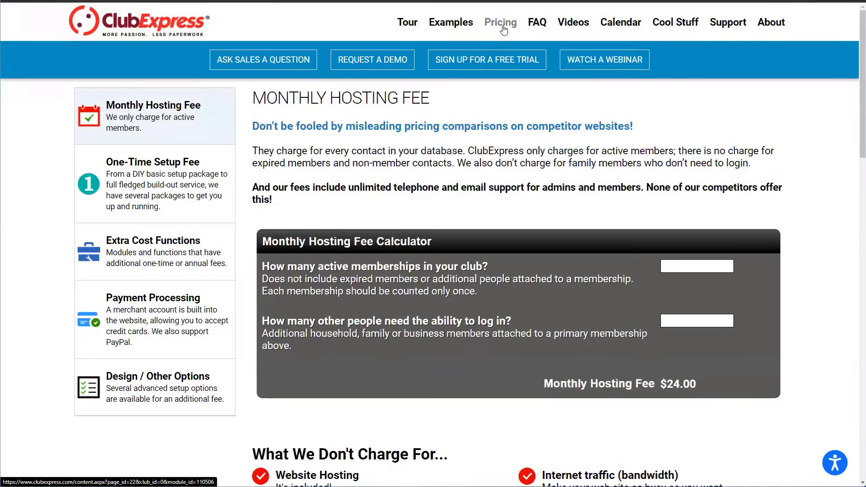
{"action": "scroll", "coordinate": [505, 198], "scroll_direction": "down", "scroll_amount": 1}
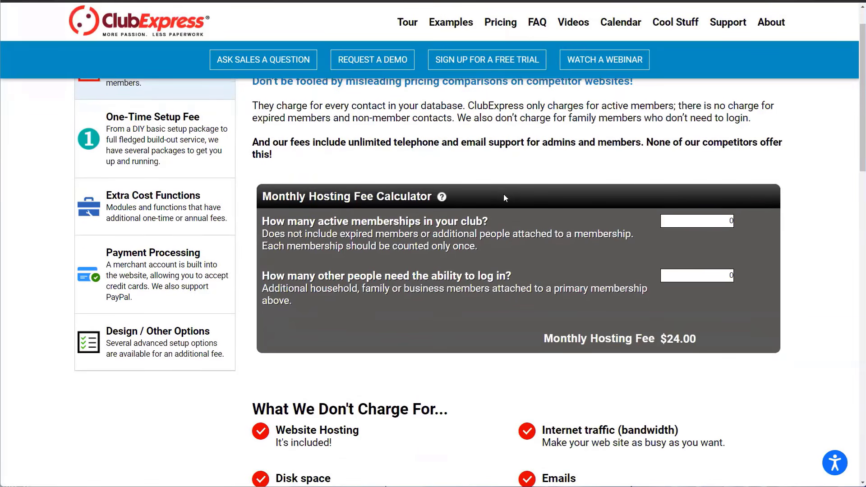
{"action": "scroll", "coordinate": [504, 198], "scroll_direction": "down", "scroll_amount": 6}
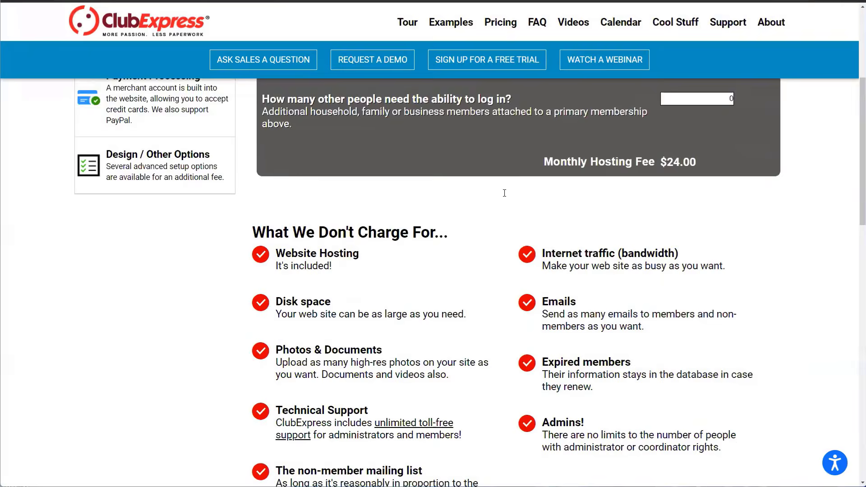
- Open the Design / Other Options pricing and read through the design packages and other options
{"action": "left_click", "coordinate": [174, 89]}
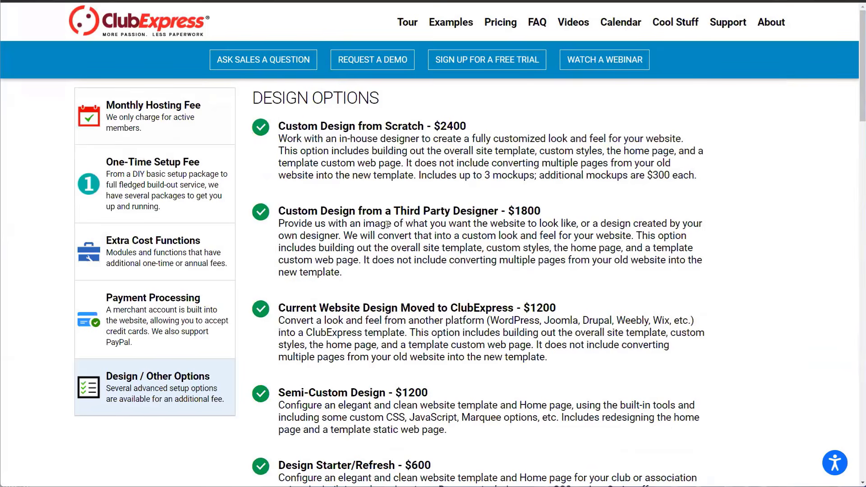
{"action": "scroll", "coordinate": [433, 216], "scroll_direction": "down", "scroll_amount": 5}
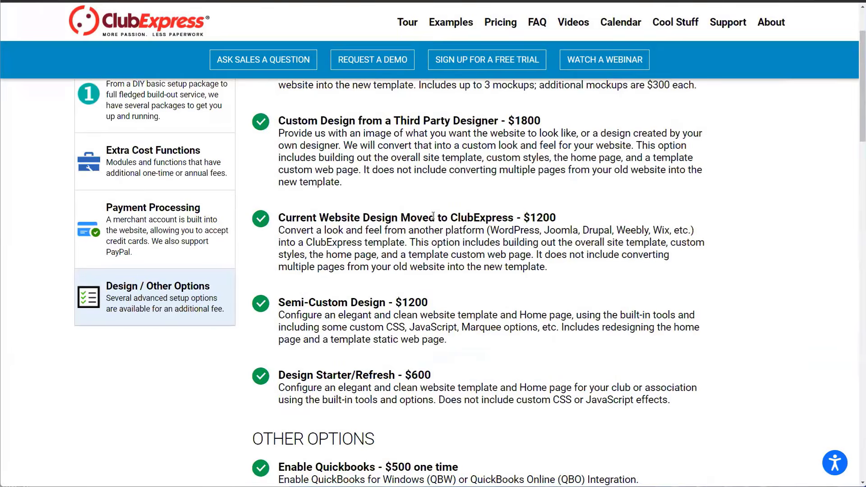
{"action": "scroll", "coordinate": [435, 219], "scroll_direction": "down", "scroll_amount": 4}
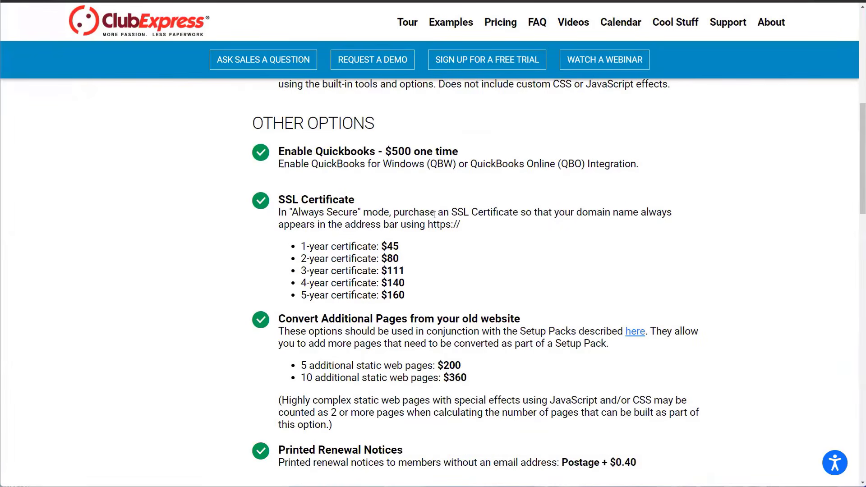
{"action": "scroll", "coordinate": [434, 215], "scroll_direction": "down", "scroll_amount": 6}
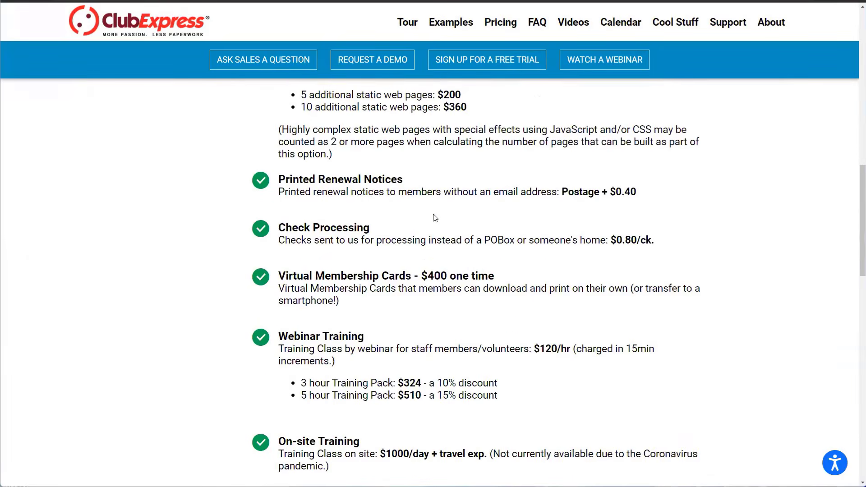
{"action": "scroll", "coordinate": [436, 218], "scroll_direction": "up", "scroll_amount": 5}
{"action": "scroll", "coordinate": [435, 218], "scroll_direction": "up", "scroll_amount": 10}
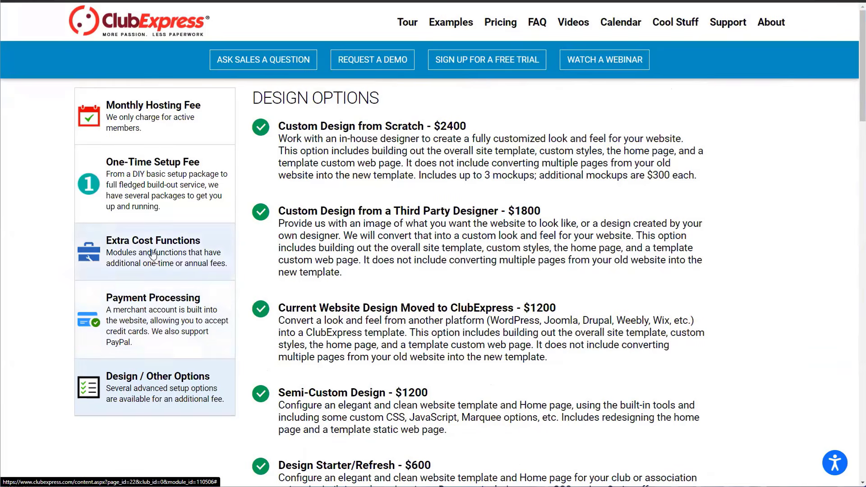
- Search the Extra Cost Functions pricing for "poin" to locate the Point of Sale (POS) Integration entry, and close the search
{"action": "key", "text": "ctrl+f"}
{"action": "type", "text": "poin"}
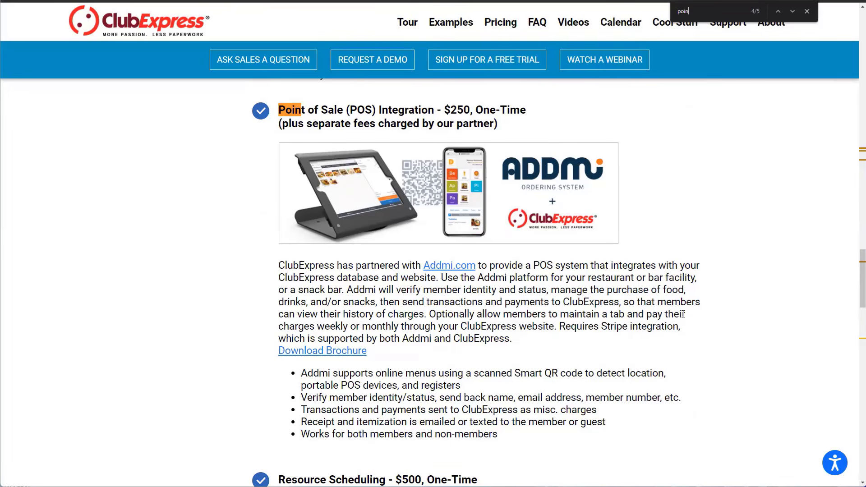
{"action": "left_click", "coordinate": [807, 12]}
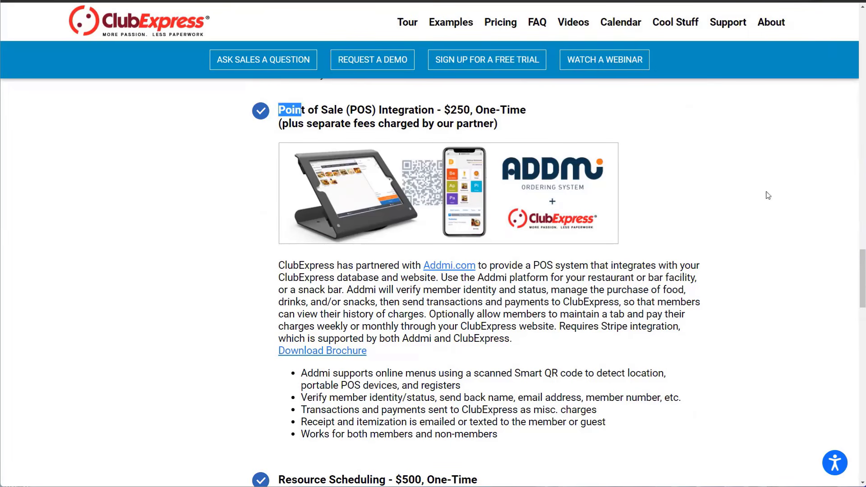
{"action": "left_click", "coordinate": [761, 240]}
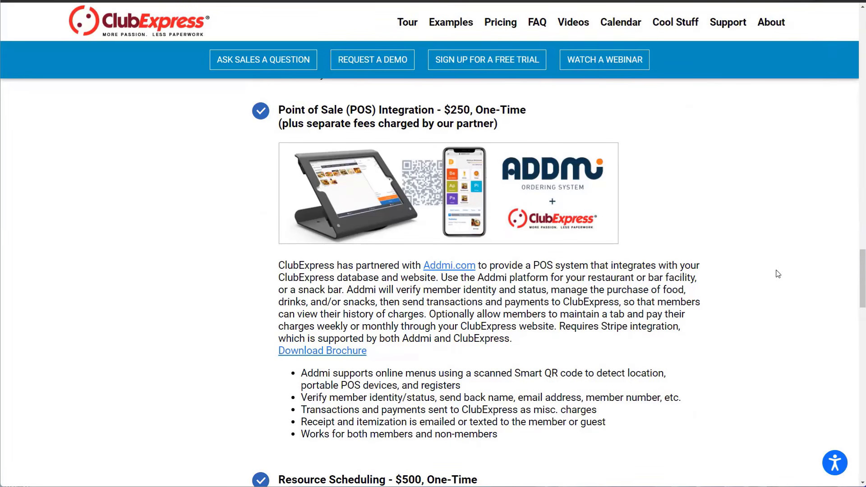